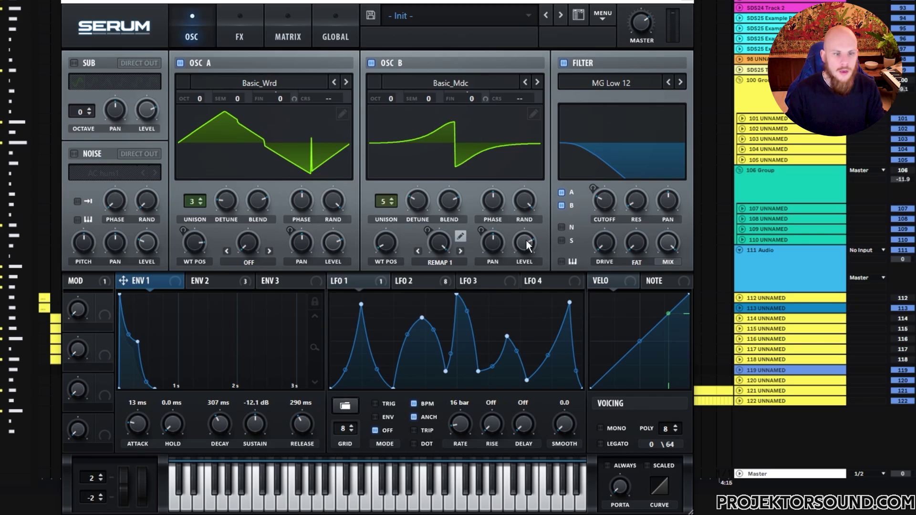
Examine the settings of Envelope 2 and LFO 1, and check what modulates the filter cutoff
{"action": "left_click", "coordinate": [210, 284]}
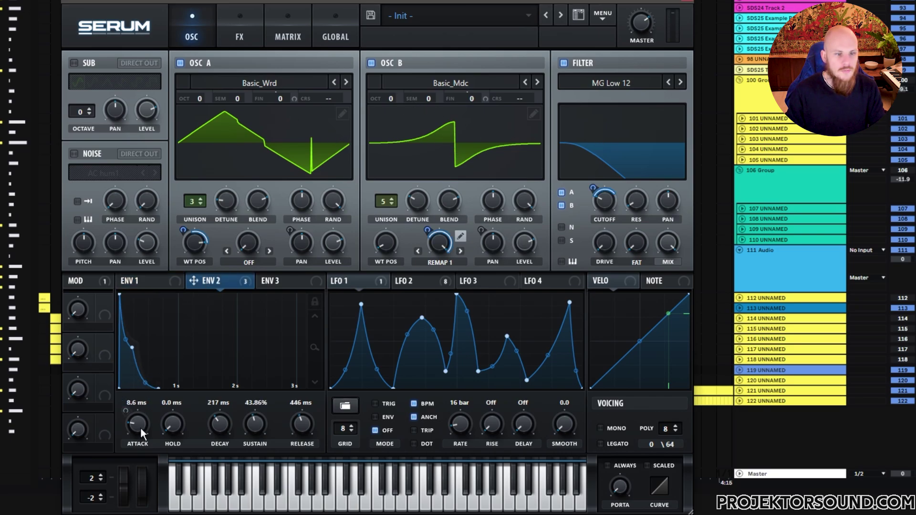
{"action": "left_click", "coordinate": [359, 282]}
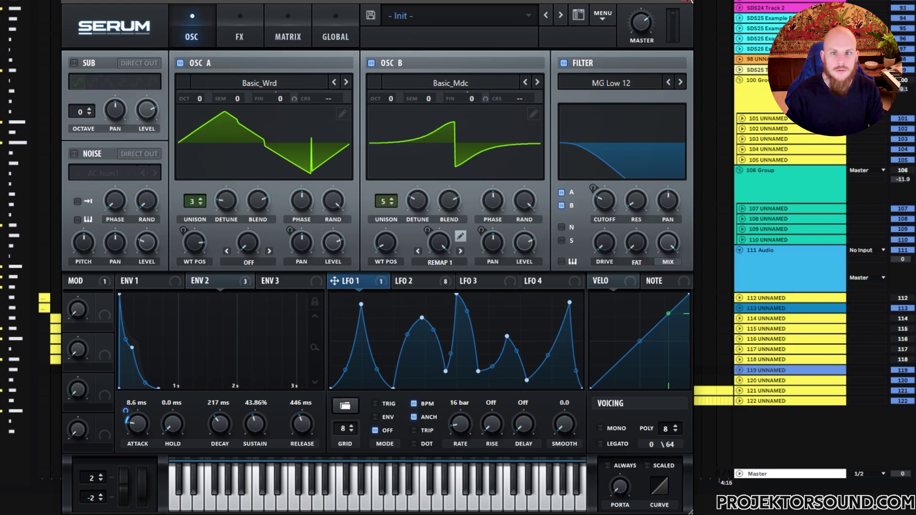
{"action": "left_click", "coordinate": [690, 1]}
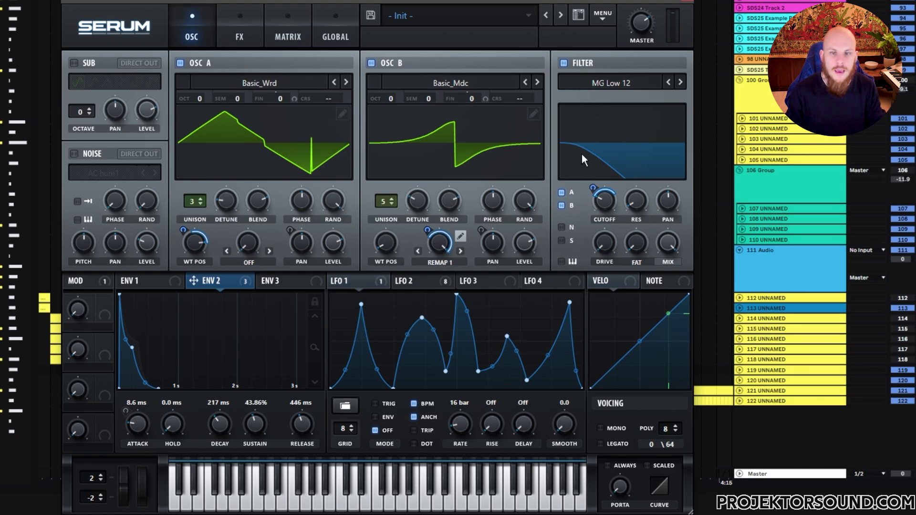
{"action": "right_click", "coordinate": [596, 197]}
{"action": "left_click", "coordinate": [603, 205]}
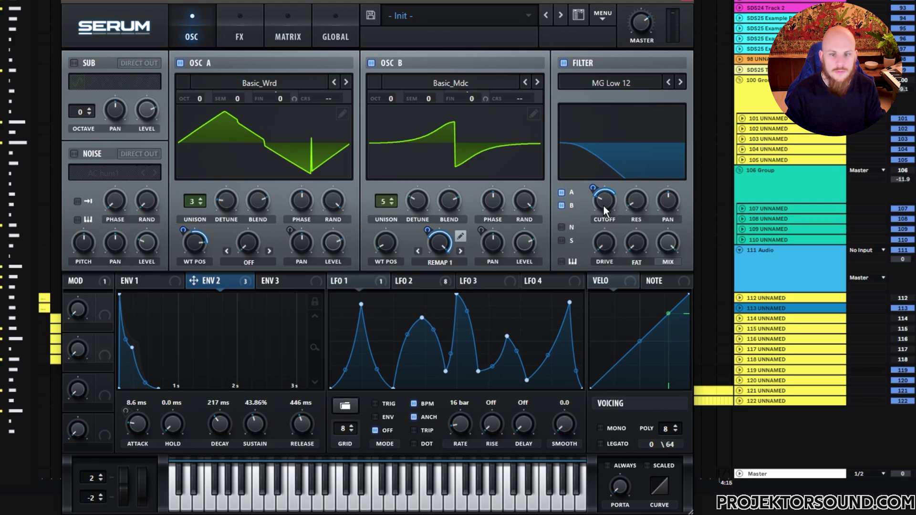
Display LFO 2's curve and check its list of modulation destinations
{"action": "left_click", "coordinate": [405, 281]}
{"action": "right_click", "coordinate": [416, 285]}
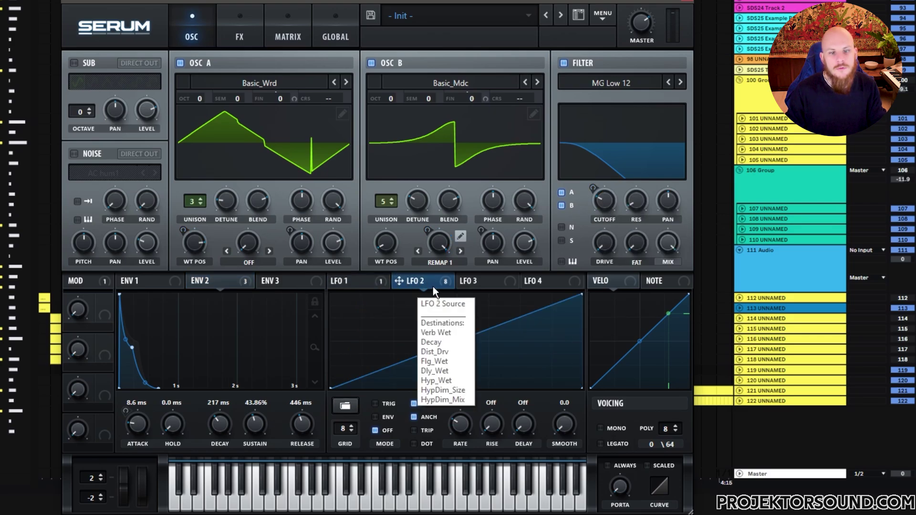
{"action": "left_click", "coordinate": [426, 285]}
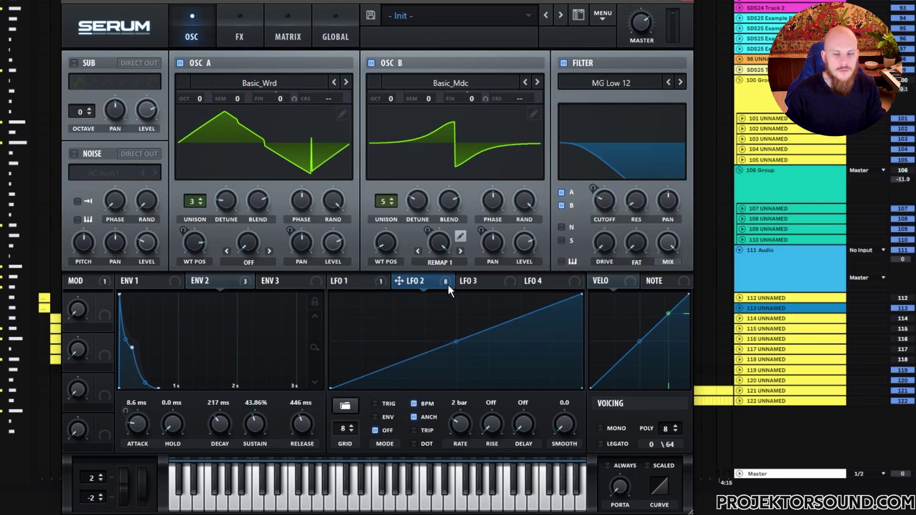
{"action": "right_click", "coordinate": [448, 285]}
Review the effects chain from Hyper/Dimension to Reverb and check which modulator drives the reverb decay
{"action": "left_click", "coordinate": [254, 54]}
{"action": "left_click", "coordinate": [250, 37]}
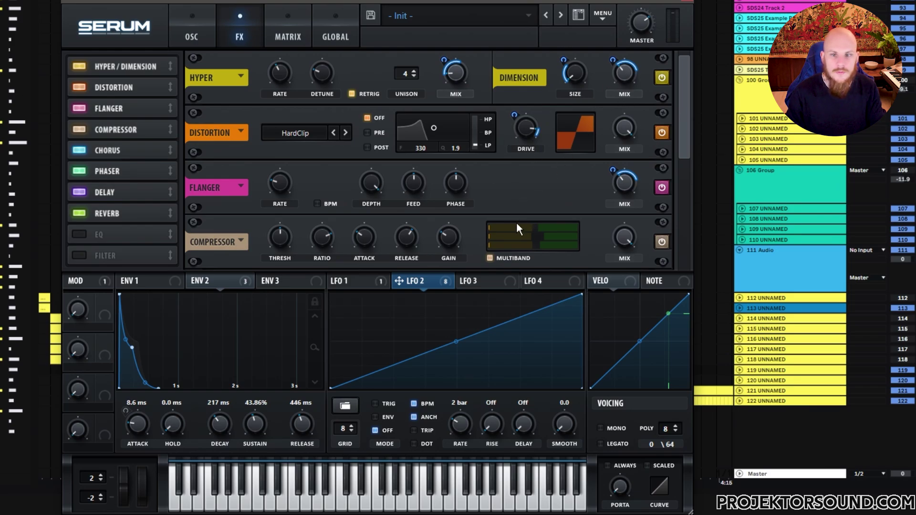
{"action": "scroll", "coordinate": [675, 126], "scroll_direction": "down", "scroll_amount": 5}
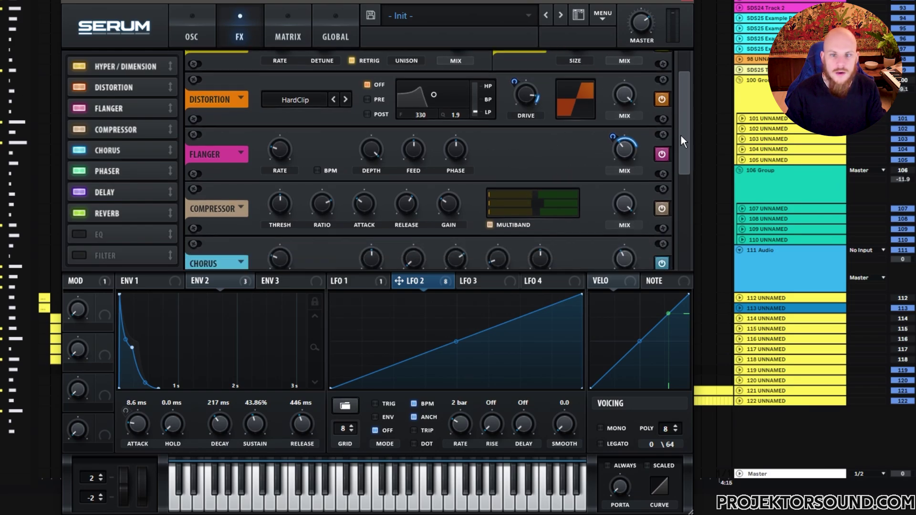
{"action": "mouse_move", "coordinate": [625, 178]}
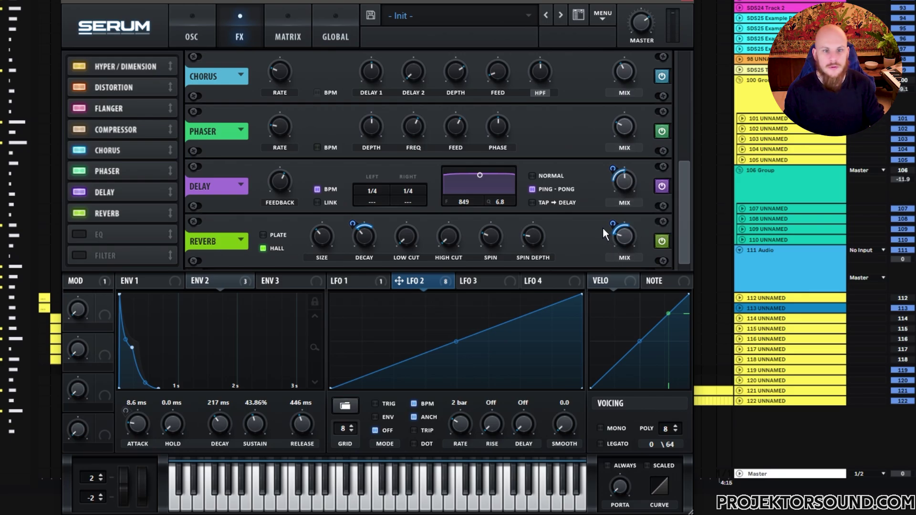
{"action": "right_click", "coordinate": [356, 239]}
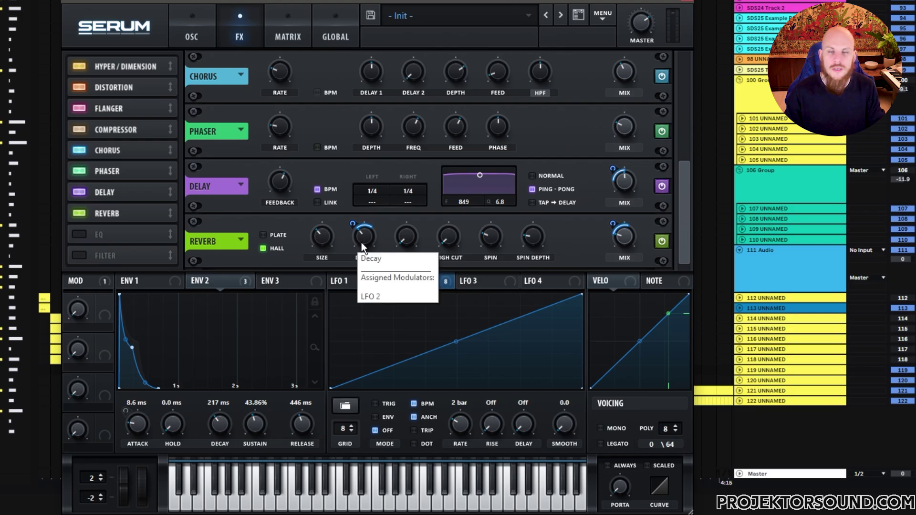
{"action": "left_click", "coordinate": [352, 247]}
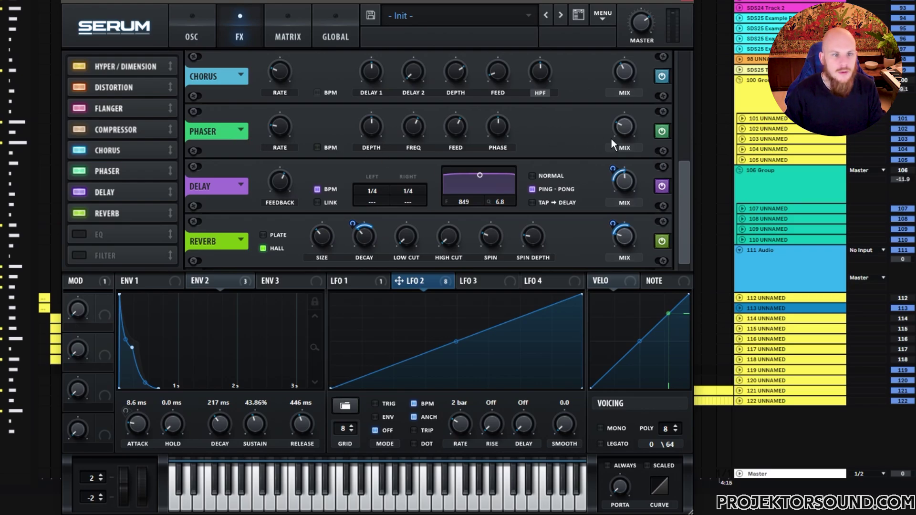
Go through the effects chain once more from Hyper/Dimension and check the modulator on the reverb mix
{"action": "left_click_drag", "start_coordinate": [685, 199], "coordinate": [676, 115]}
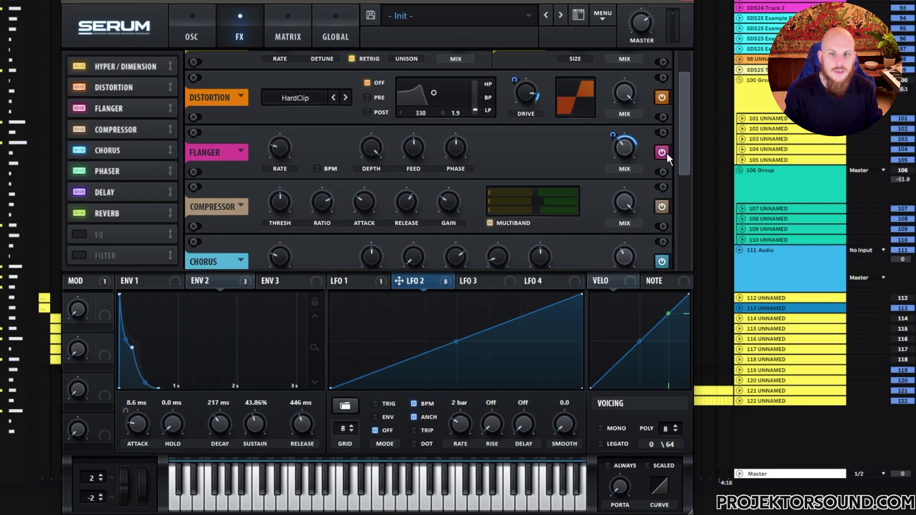
{"action": "scroll", "coordinate": [358, 119], "scroll_direction": "up", "scroll_amount": 1}
{"action": "left_click_drag", "start_coordinate": [685, 94], "coordinate": [687, 81]}
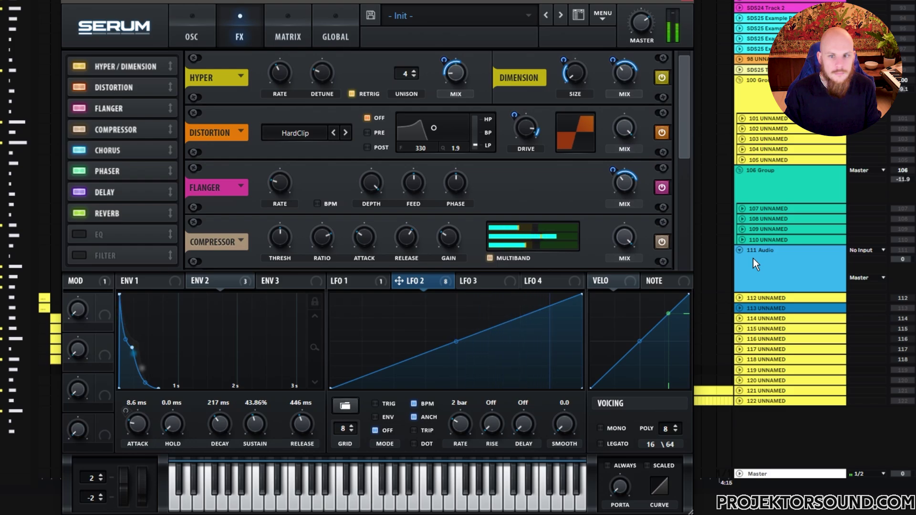
{"action": "left_click_drag", "start_coordinate": [685, 124], "coordinate": [685, 248]}
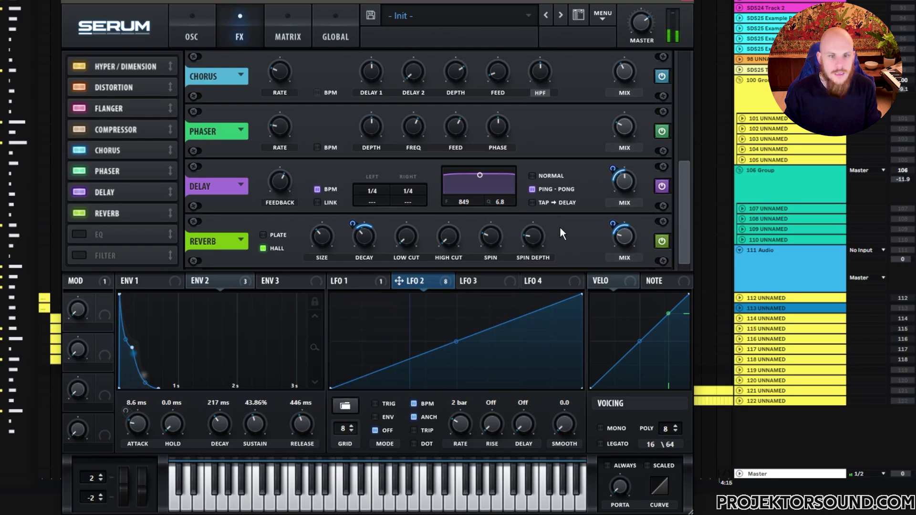
{"action": "right_click", "coordinate": [616, 239]}
{"action": "left_click", "coordinate": [673, 233]}
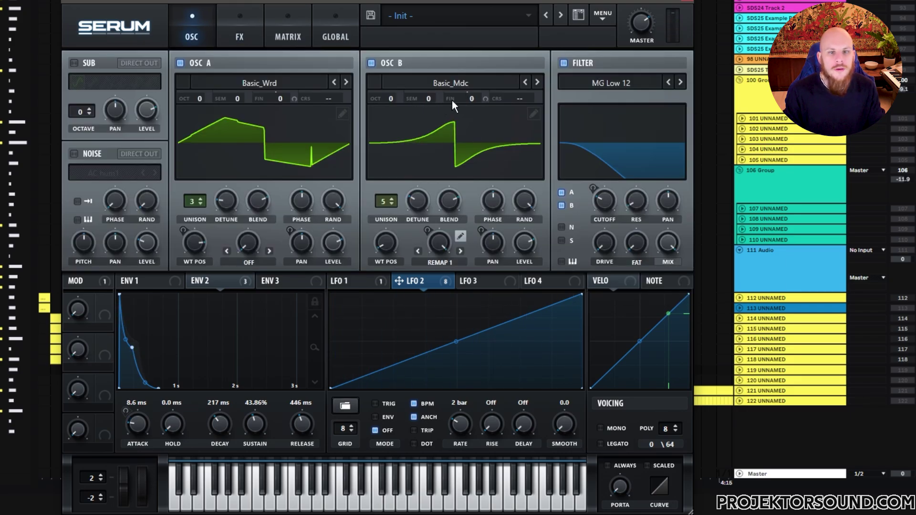
Check oscillator B's fine-tune modulator and examine the NoteOn Rand fine and pan routings in the modulation matrix
{"action": "right_click", "coordinate": [463, 98]}
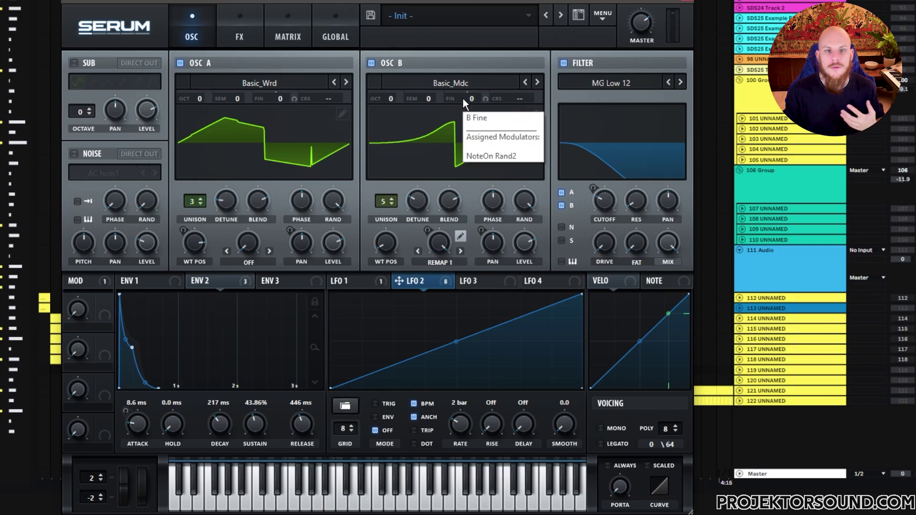
{"action": "left_click", "coordinate": [459, 98]}
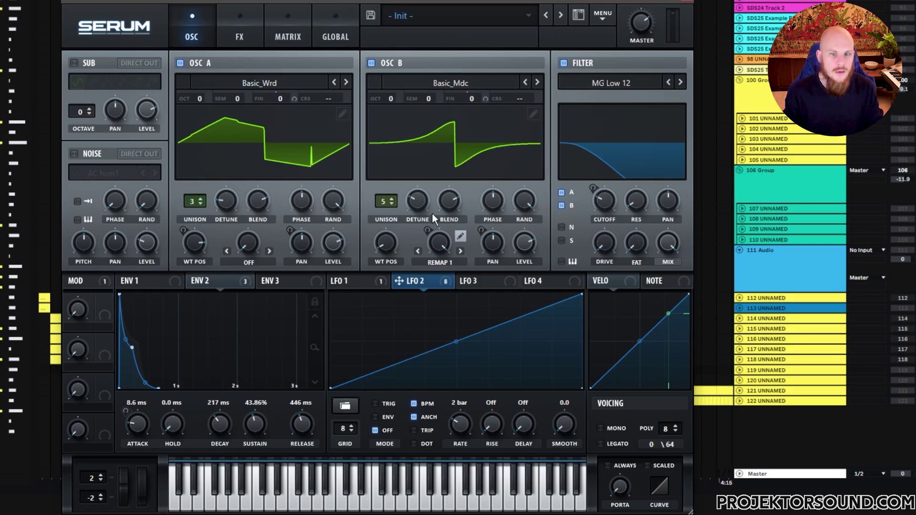
{"action": "left_click", "coordinate": [293, 36]}
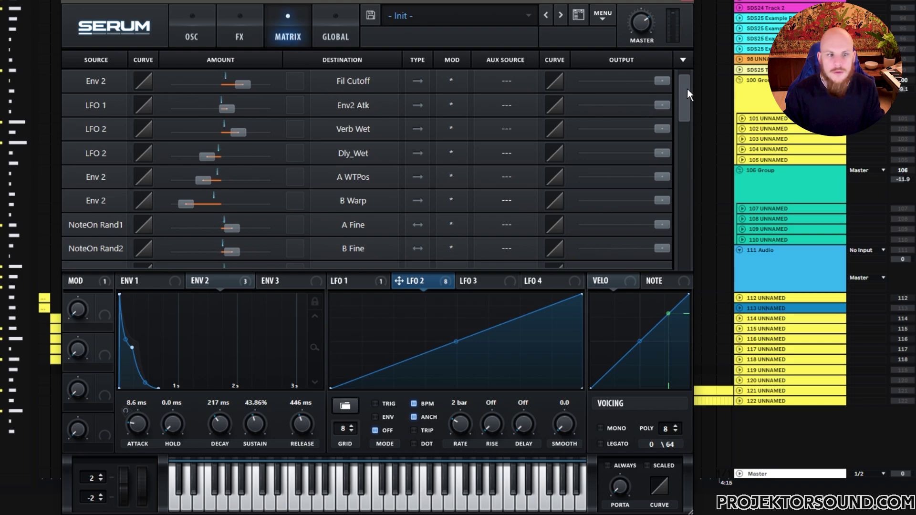
{"action": "left_click_drag", "start_coordinate": [687, 89], "coordinate": [682, 115]}
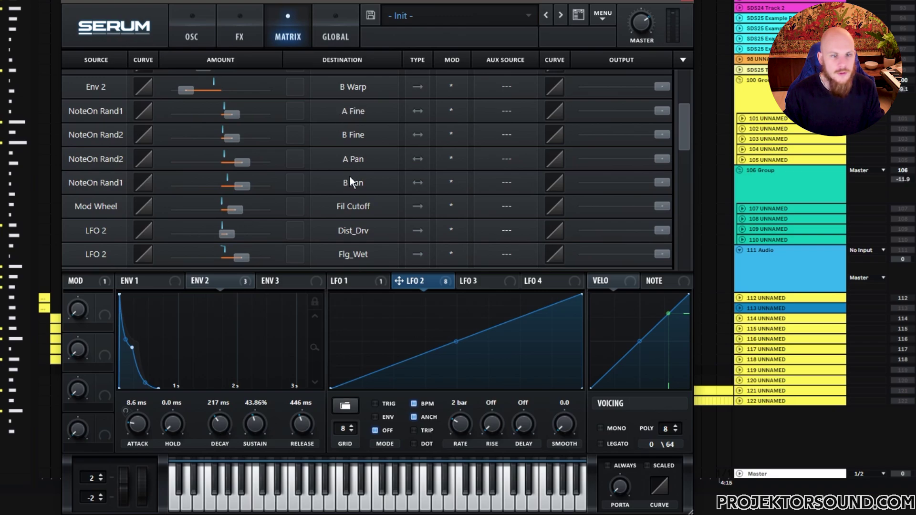
{"action": "mouse_move", "coordinate": [231, 113]}
{"action": "mouse_move", "coordinate": [245, 163]}
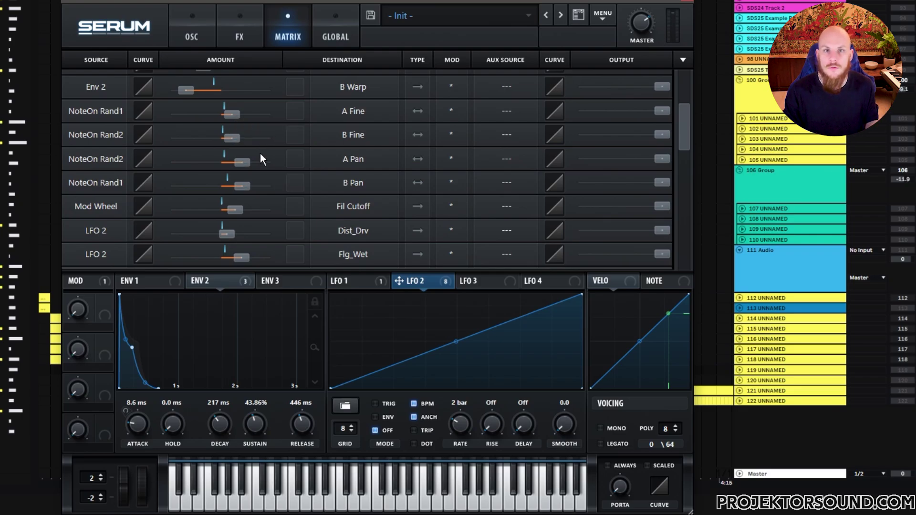
{"action": "left_click", "coordinate": [192, 33]}
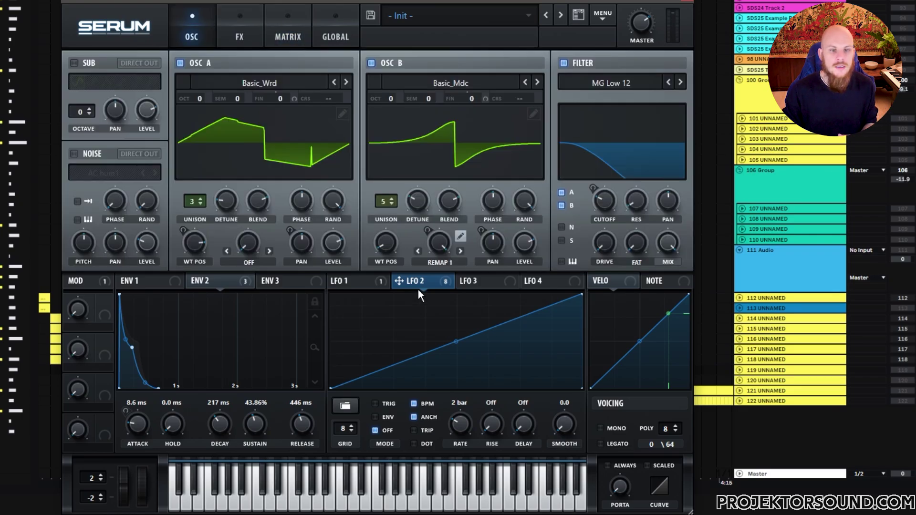
{"action": "mouse_move", "coordinate": [418, 290]}
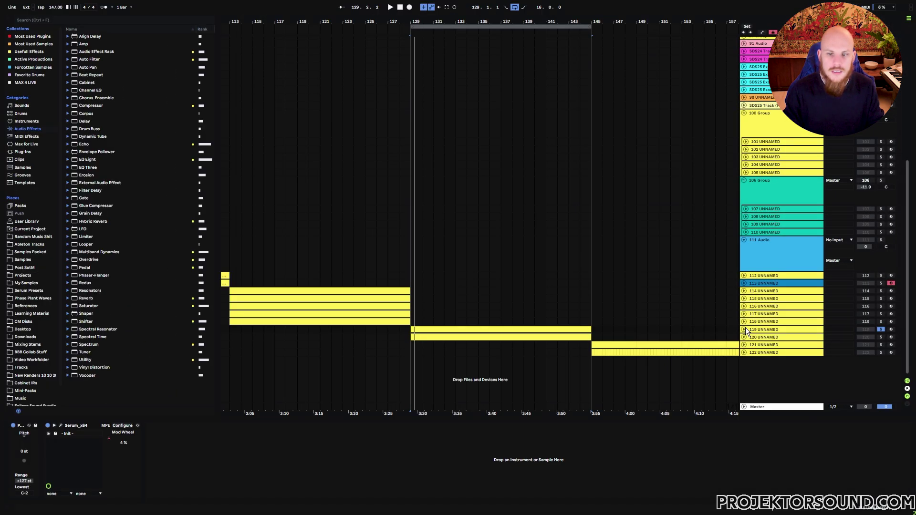
Unfold track 119 and show its automation lane for Serum's Mod Wheel, with the insert marker at bar 129
{"action": "left_click", "coordinate": [744, 328]}
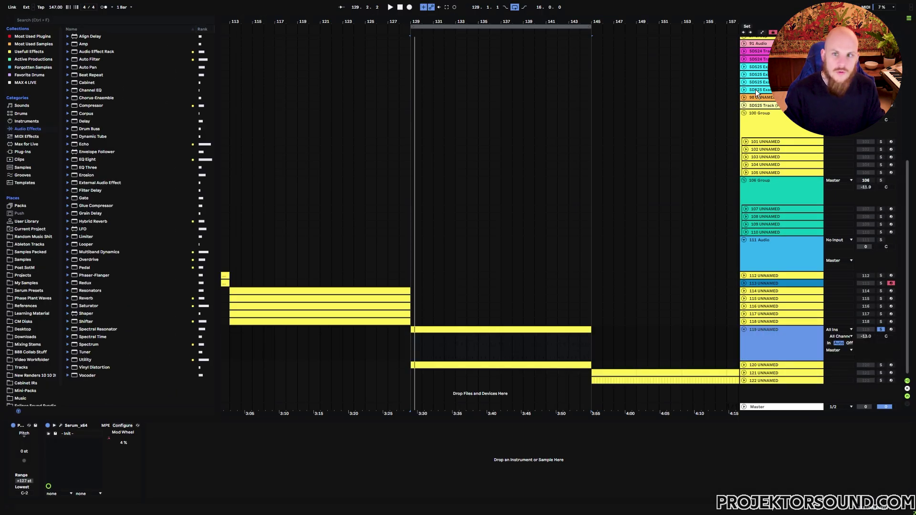
{"action": "left_click", "coordinate": [762, 32]}
{"action": "left_click", "coordinate": [766, 343]}
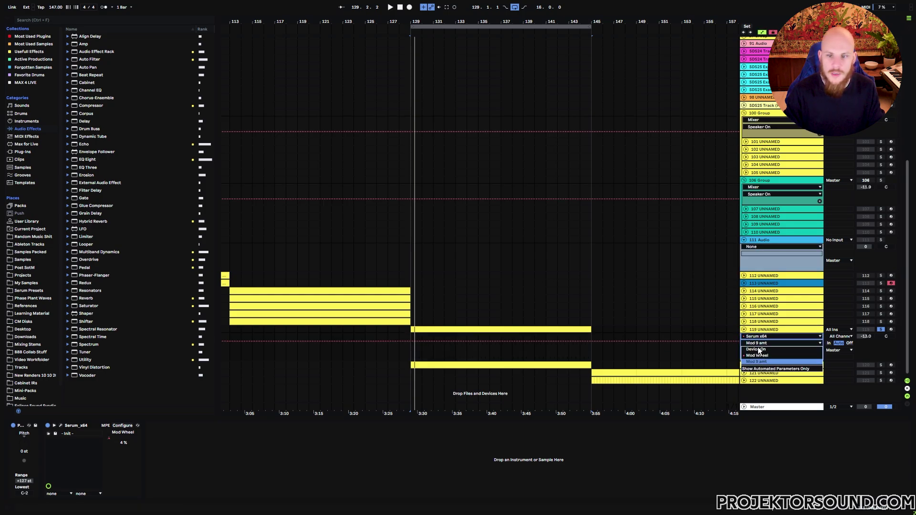
{"action": "left_click", "coordinate": [766, 355]}
{"action": "left_click", "coordinate": [402, 345]}
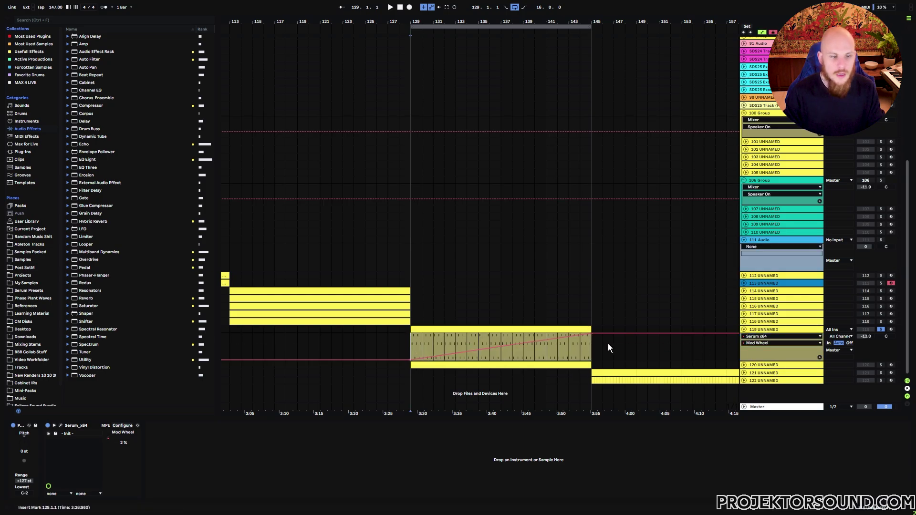
Reopen Serum from track 119 and inspect what the mod wheel, Envelope 2 and LFO 1 modulate
{"action": "left_click", "coordinate": [62, 426]}
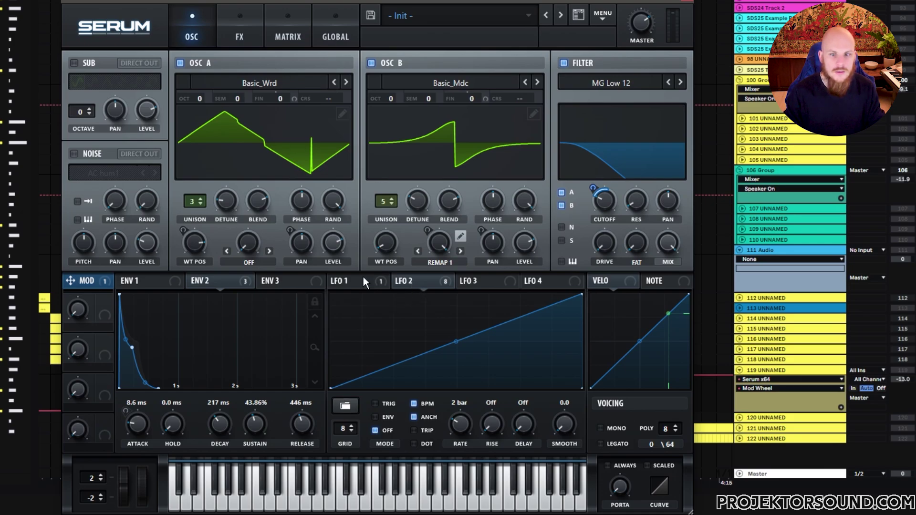
{"action": "left_click", "coordinate": [203, 280]}
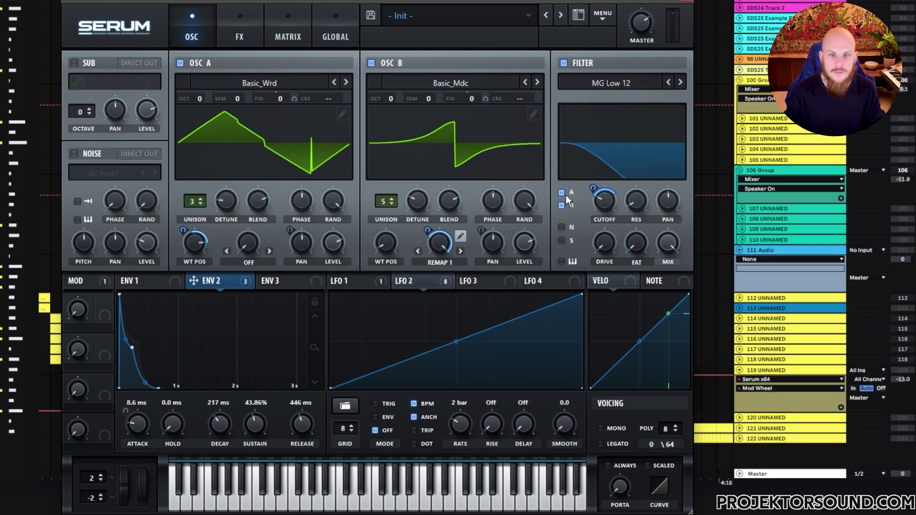
{"action": "left_click", "coordinate": [347, 280]}
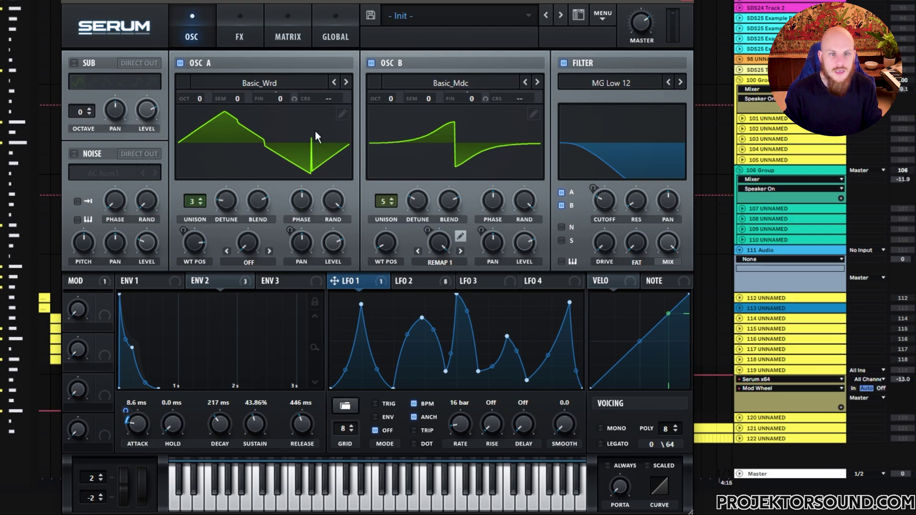
Look over the effects chain down to the reverb and bring up LFO 2, which modulates it
{"action": "left_click", "coordinate": [239, 37]}
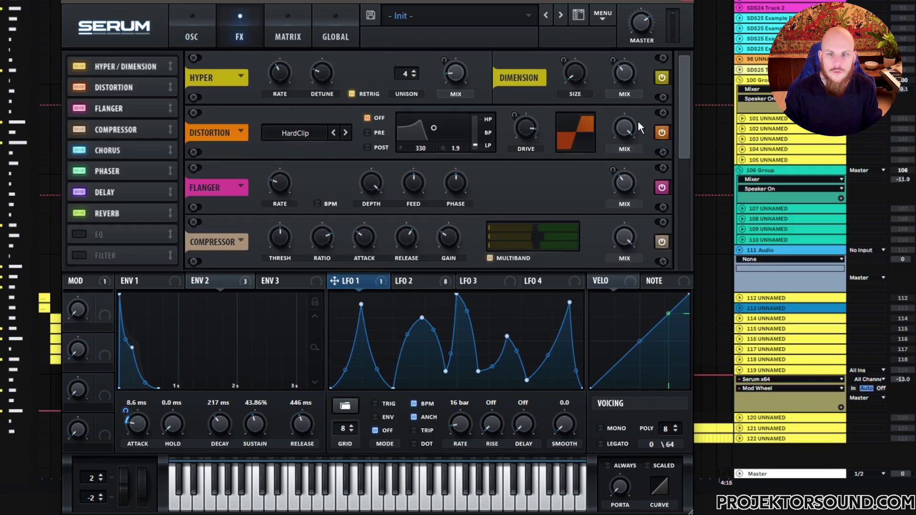
{"action": "left_click_drag", "start_coordinate": [683, 110], "coordinate": [673, 212]}
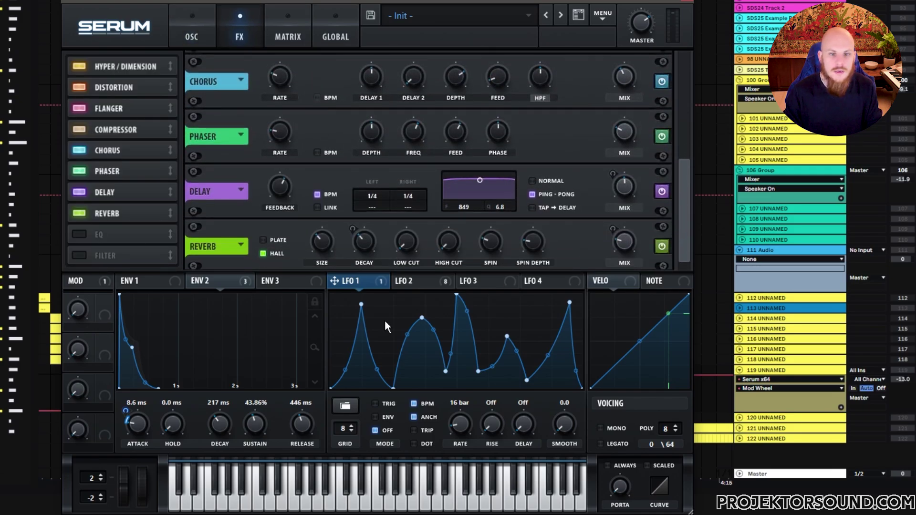
{"action": "left_click", "coordinate": [404, 281]}
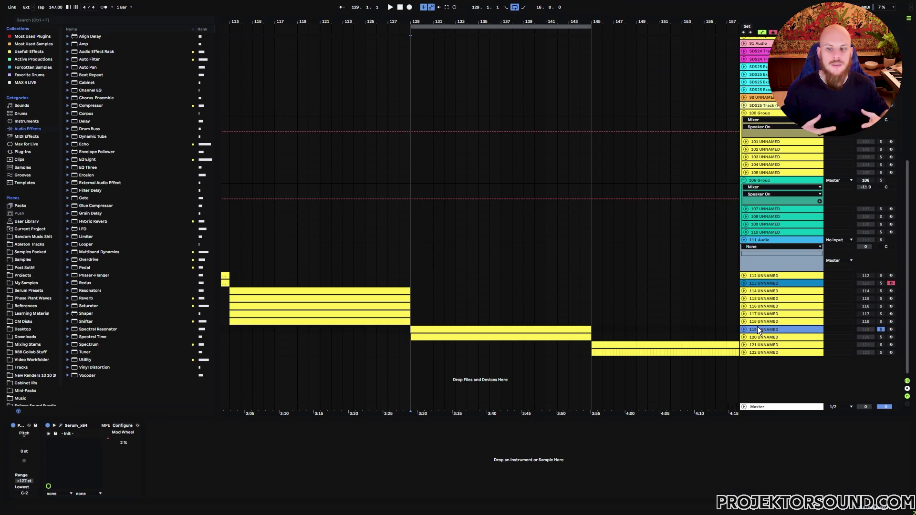
Unsolo track 119, deactivate track 120 and play the arrangement from bar 129
{"action": "left_click", "coordinate": [863, 337]}
{"action": "left_click", "coordinate": [881, 330]}
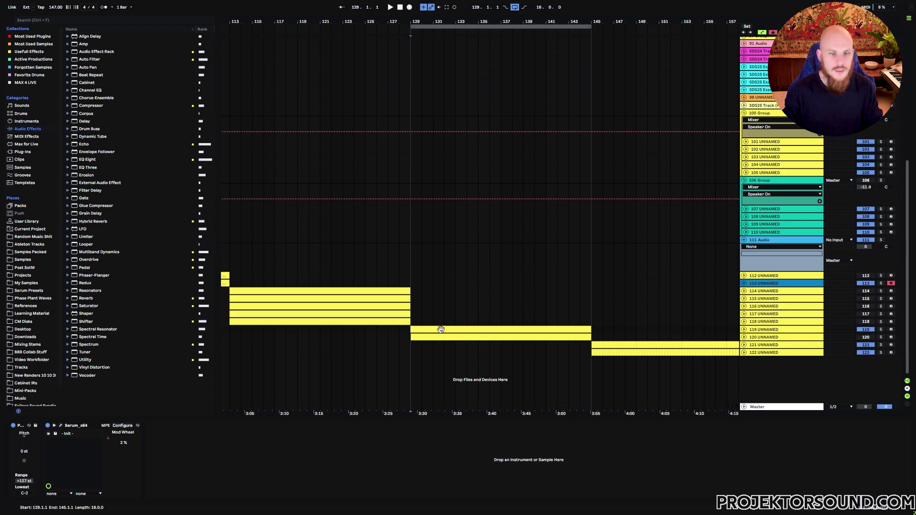
{"action": "left_click", "coordinate": [415, 319]}
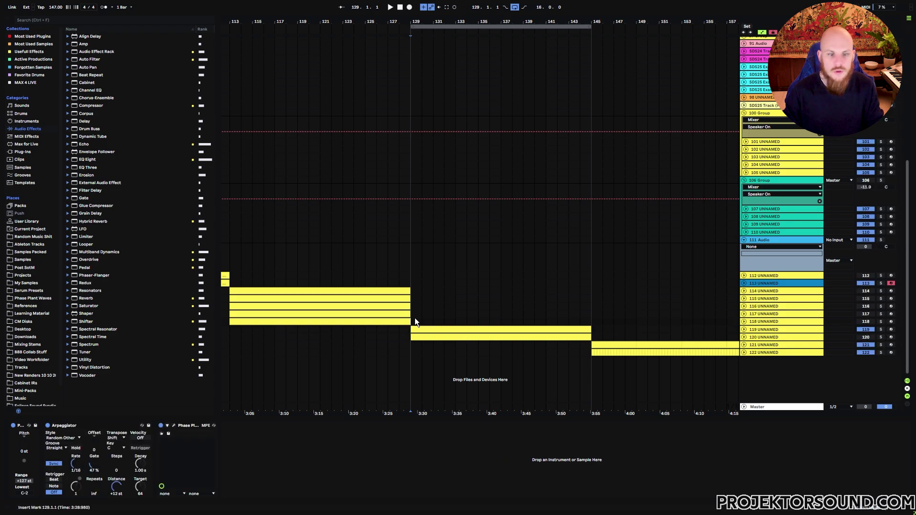
{"action": "key", "text": "space"}
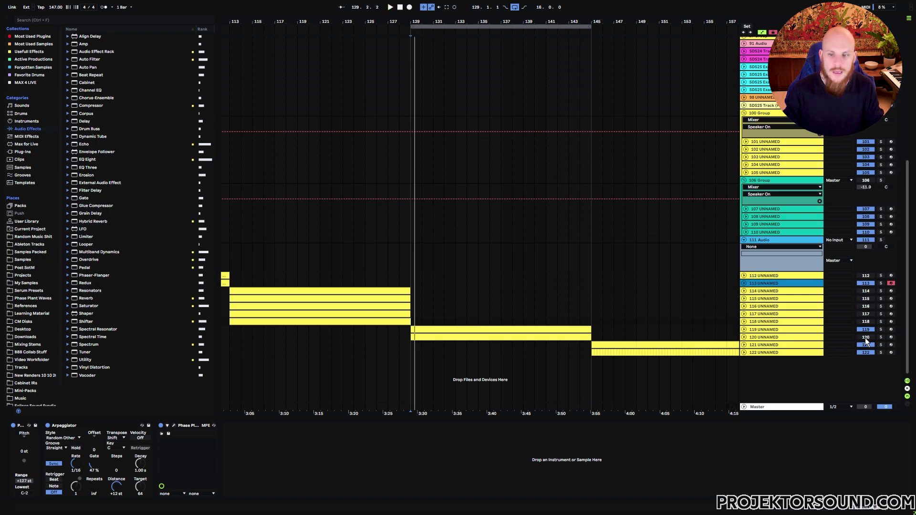
Select track 120 with its Vital synth, solo it and play its clip from bar 129
{"action": "left_click", "coordinate": [775, 338]}
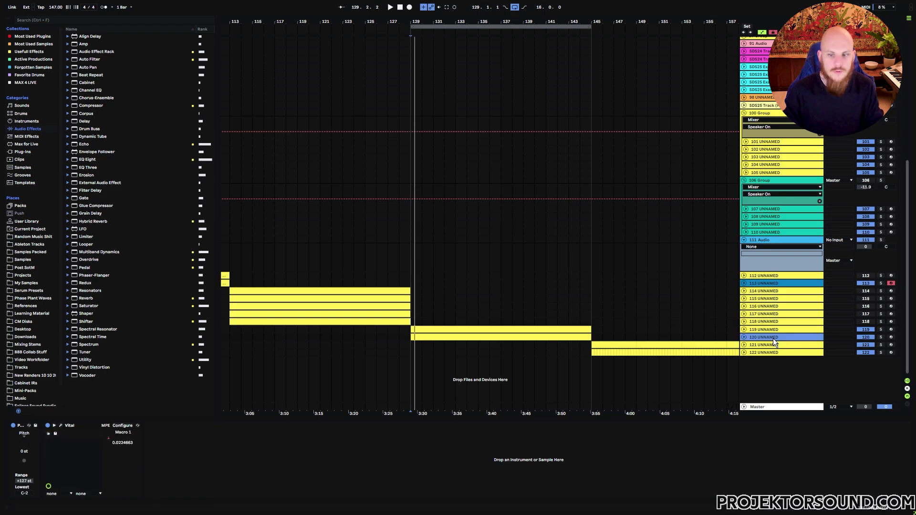
{"action": "left_click", "coordinate": [880, 338]}
{"action": "left_click", "coordinate": [435, 337]}
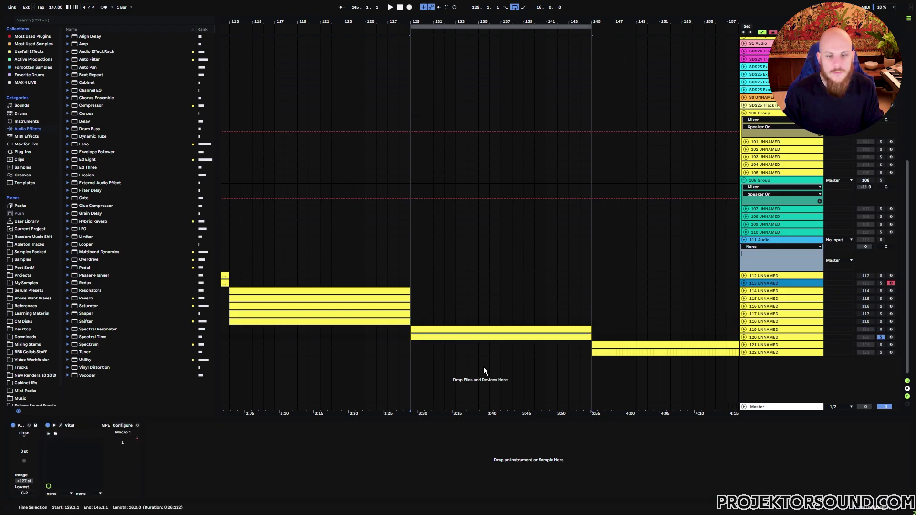
{"action": "key", "text": "space"}
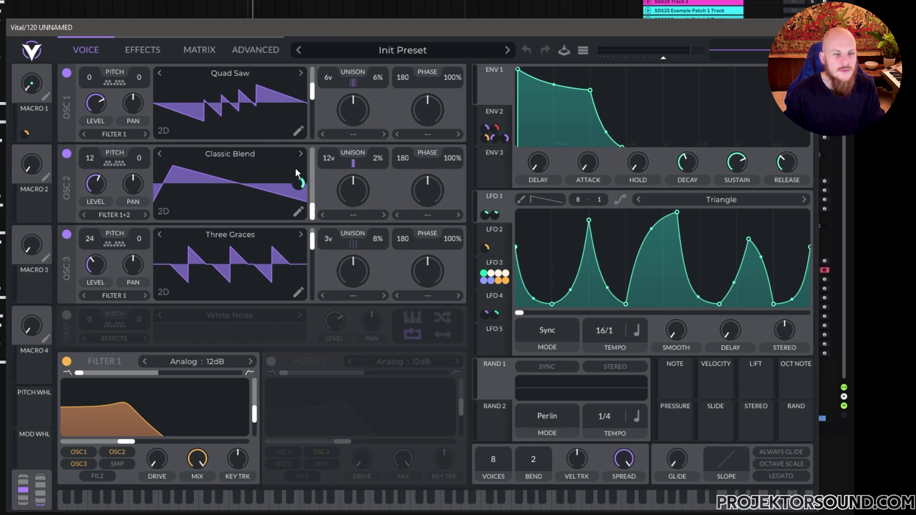
Show the favourite wavetables available for oscillator 2 in Vital and close the list without choosing one
{"action": "left_click", "coordinate": [239, 153]}
{"action": "left_click", "coordinate": [378, 198]}
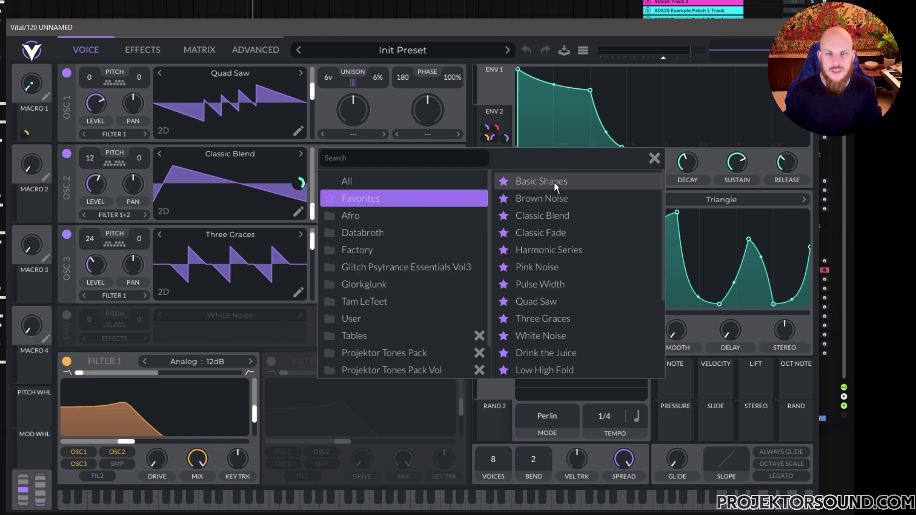
{"action": "left_click", "coordinate": [654, 158]}
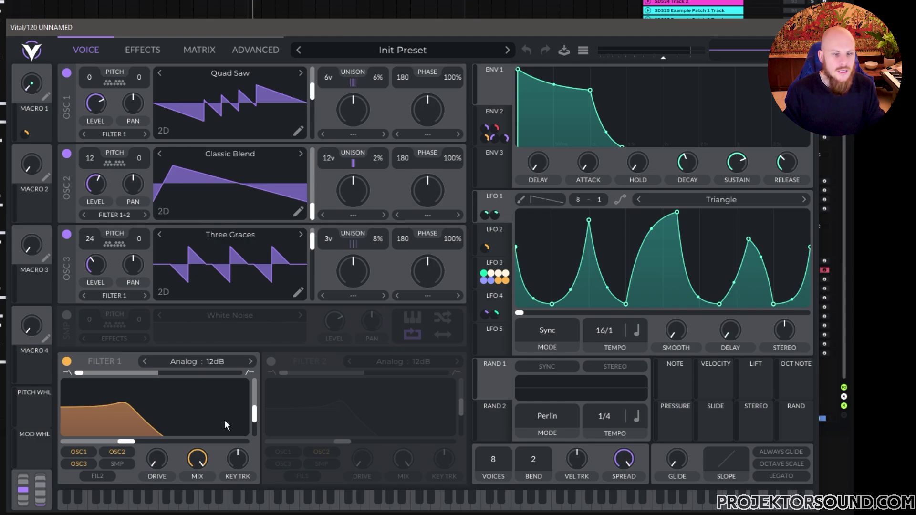
Inspect which parameters Envelope 2, LFO 1 and LFO 2 modulate in the Vital patch
{"action": "left_click", "coordinate": [501, 115]}
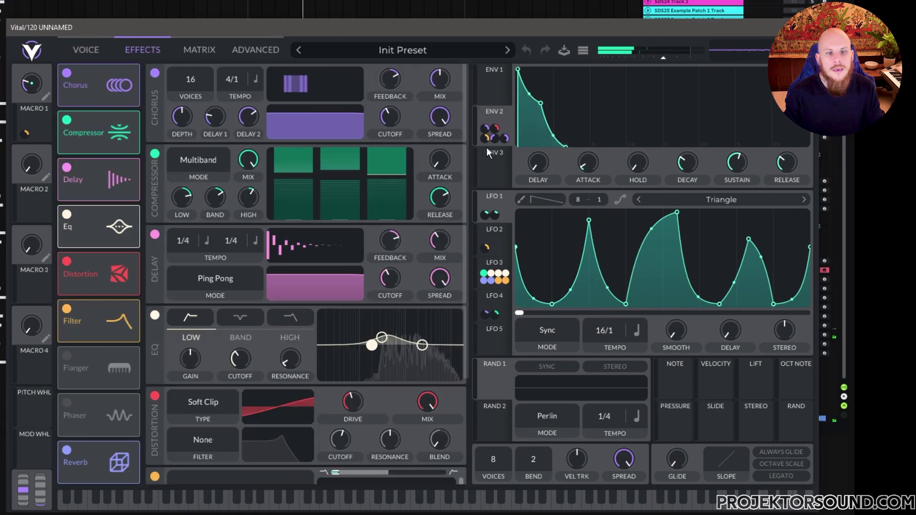
{"action": "left_click_drag", "start_coordinate": [499, 131], "coordinate": [354, 433]}
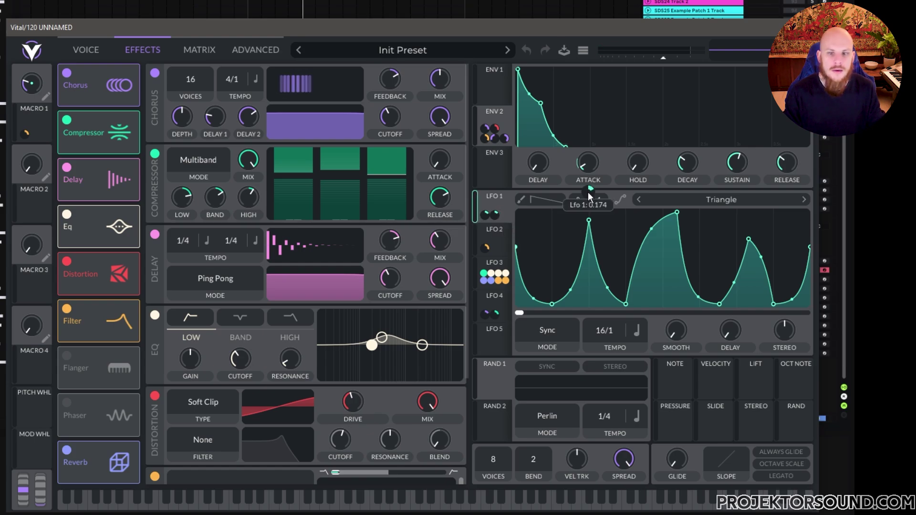
{"action": "mouse_move", "coordinate": [493, 216]}
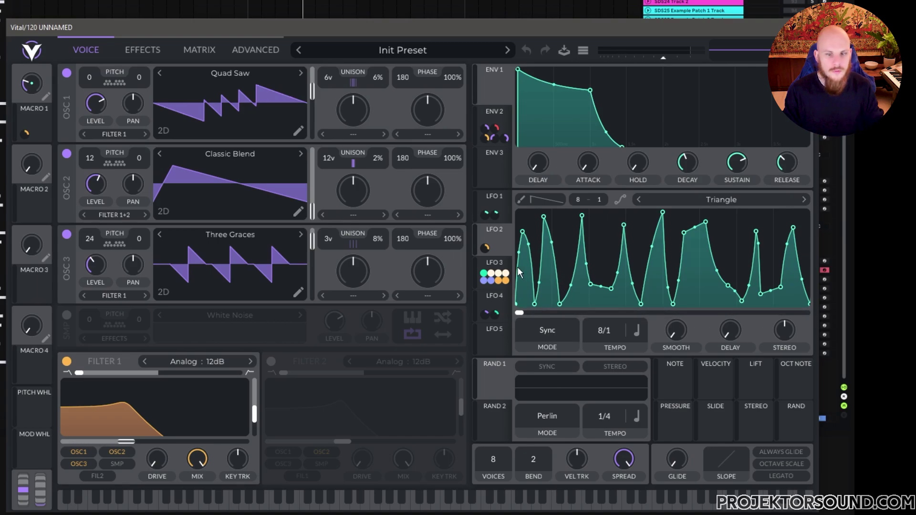
{"action": "mouse_move", "coordinate": [485, 248]}
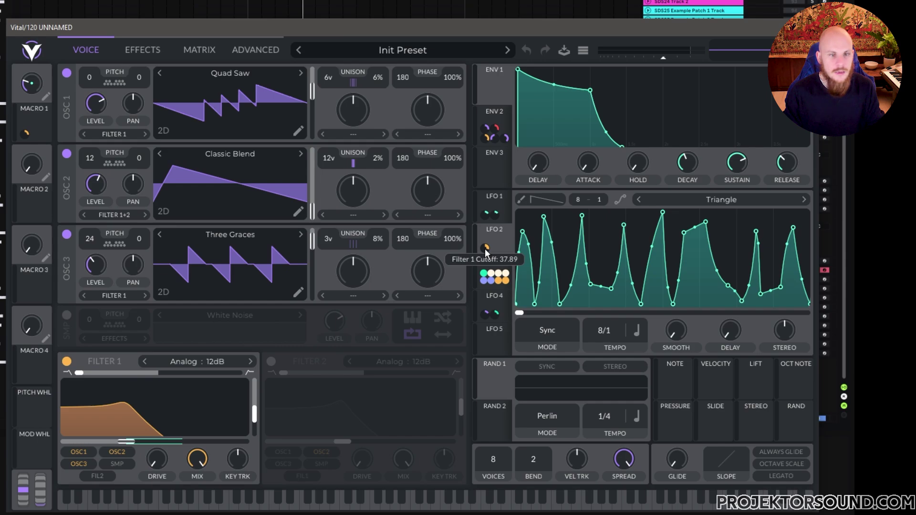
Look over Vital's effects chain and bring up LFO 3 to examine what it modulates
{"action": "left_click", "coordinate": [140, 50]}
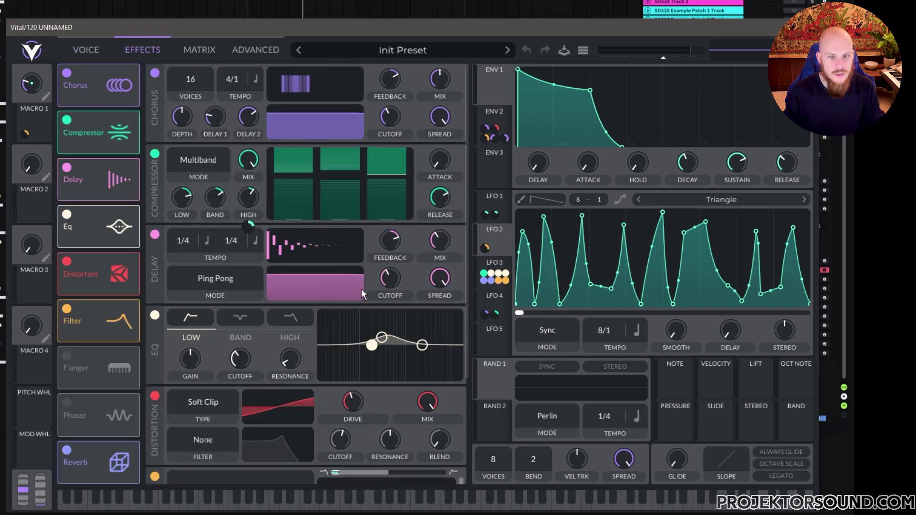
{"action": "scroll", "coordinate": [292, 358], "scroll_direction": "down", "scroll_amount": 3}
{"action": "mouse_move", "coordinate": [387, 389]}
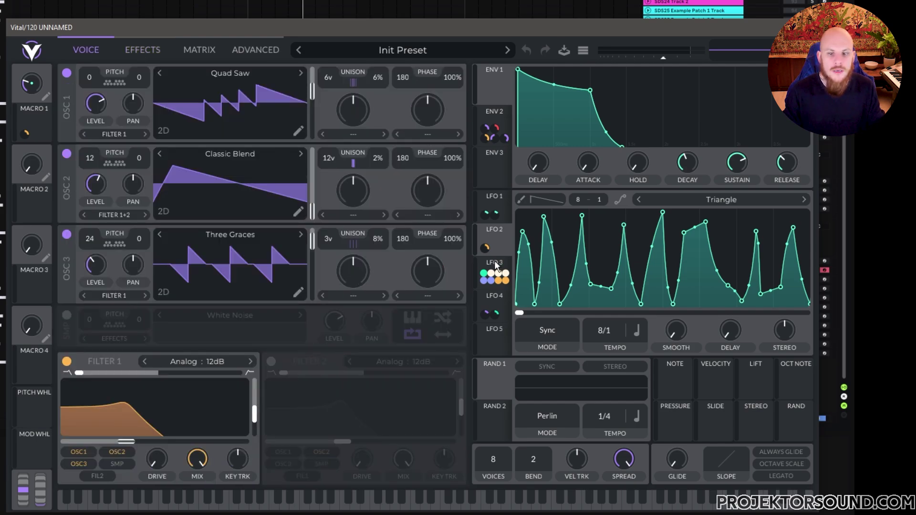
{"action": "left_click", "coordinate": [496, 265]}
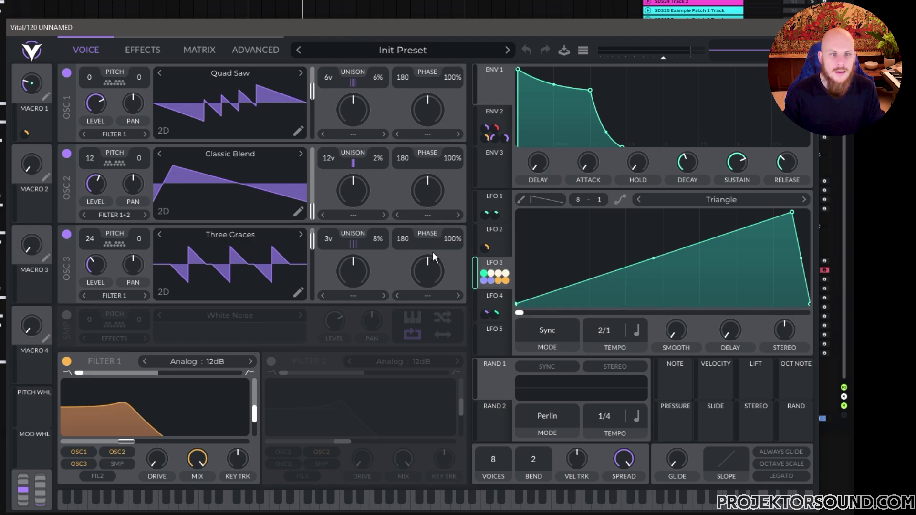
{"action": "left_click", "coordinate": [144, 53]}
{"action": "left_click_drag", "start_coordinate": [479, 242], "coordinate": [214, 225]}
{"action": "scroll", "coordinate": [213, 225], "scroll_direction": "up", "scroll_amount": 3}
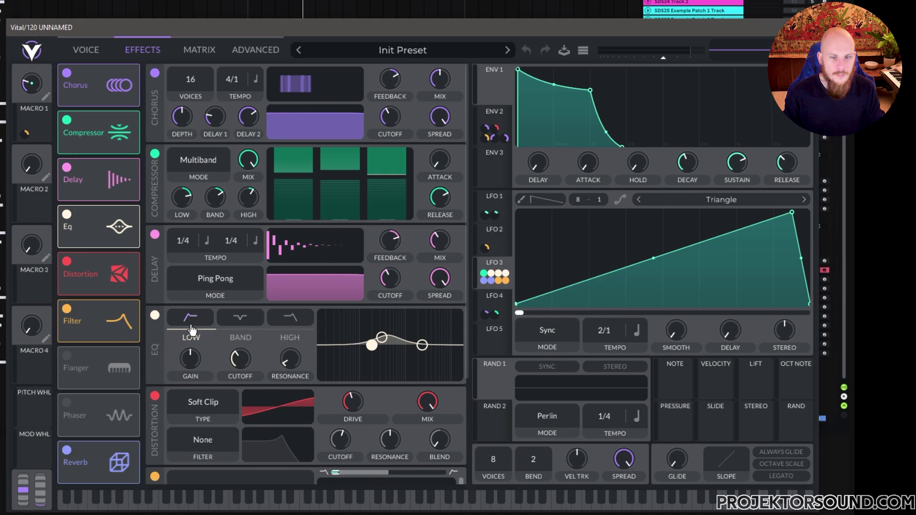
Examine LFO 3's modulation of gain, cutoff and resonance in the EQ's low and mid bands, and play the patch
{"action": "left_click", "coordinate": [238, 319]}
{"action": "mouse_move", "coordinate": [242, 386]}
{"action": "left_mouse_down"}
{"action": "mouse_move", "coordinate": [173, 373]}
{"action": "mouse_move", "coordinate": [189, 388]}
{"action": "left_mouse_up"}
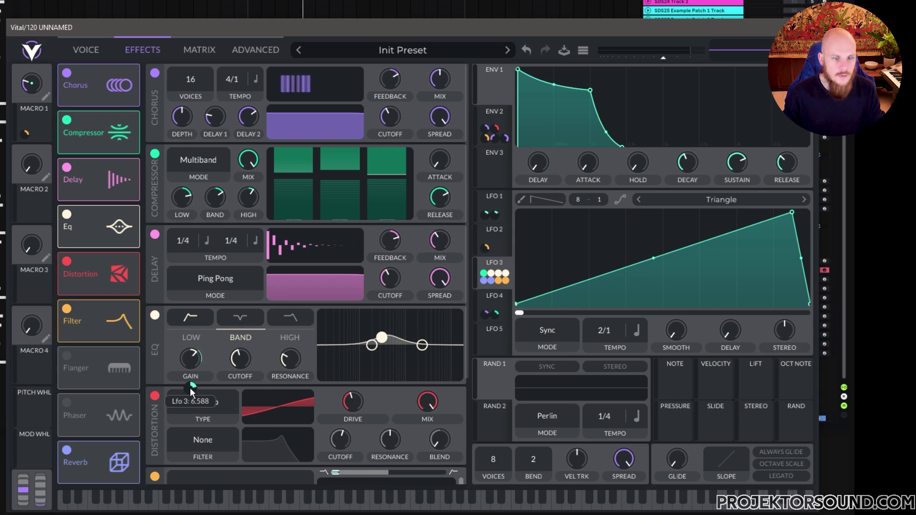
{"action": "left_click", "coordinate": [200, 322]}
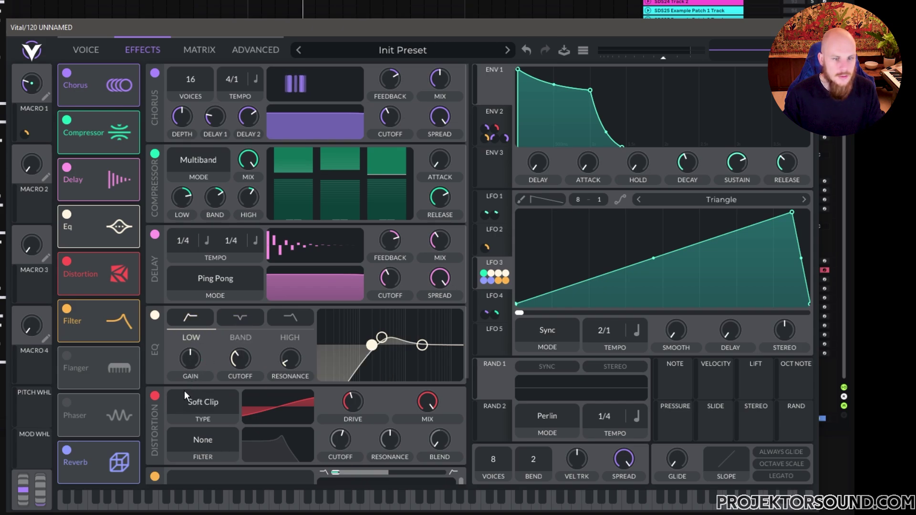
{"action": "mouse_move", "coordinate": [189, 391]}
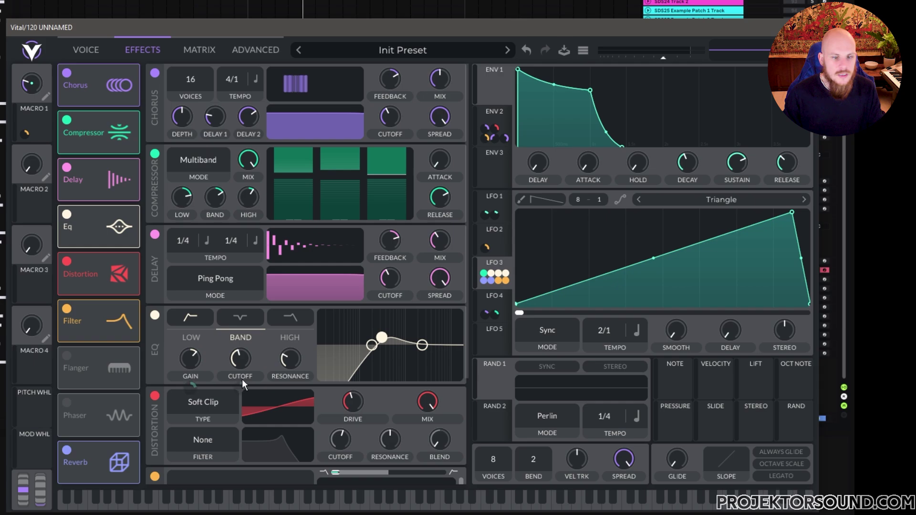
{"action": "mouse_move", "coordinate": [288, 388]}
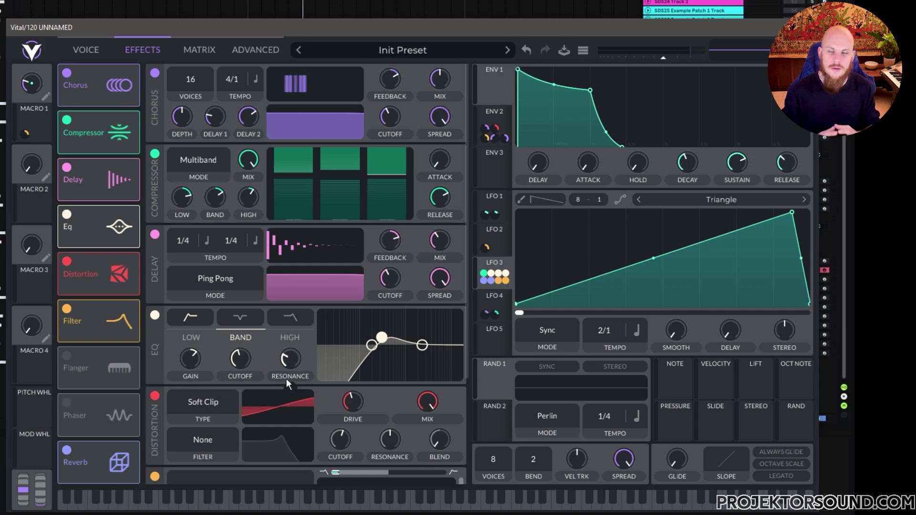
{"action": "key", "text": "space"}
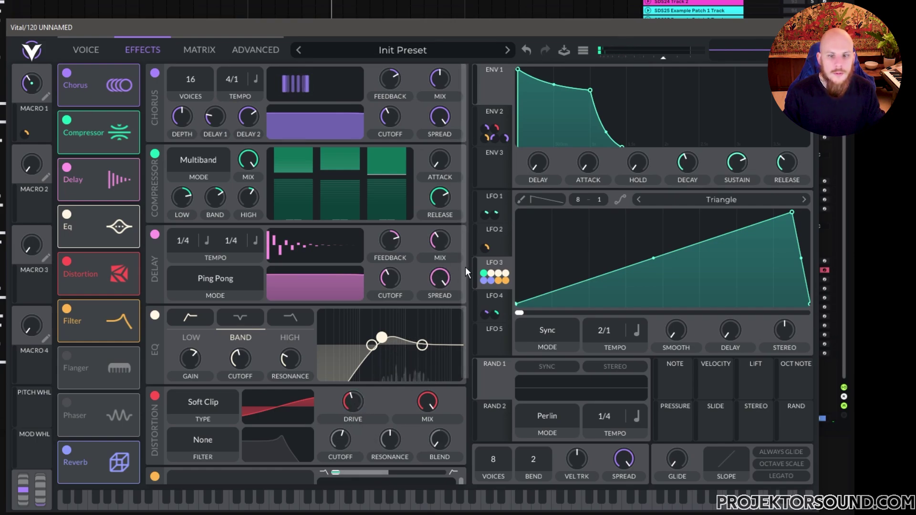
Examine the reverb's modulated controls at the end of the effects chain and the LFO 4 curve
{"action": "left_click_drag", "start_coordinate": [465, 267], "coordinate": [462, 377]}
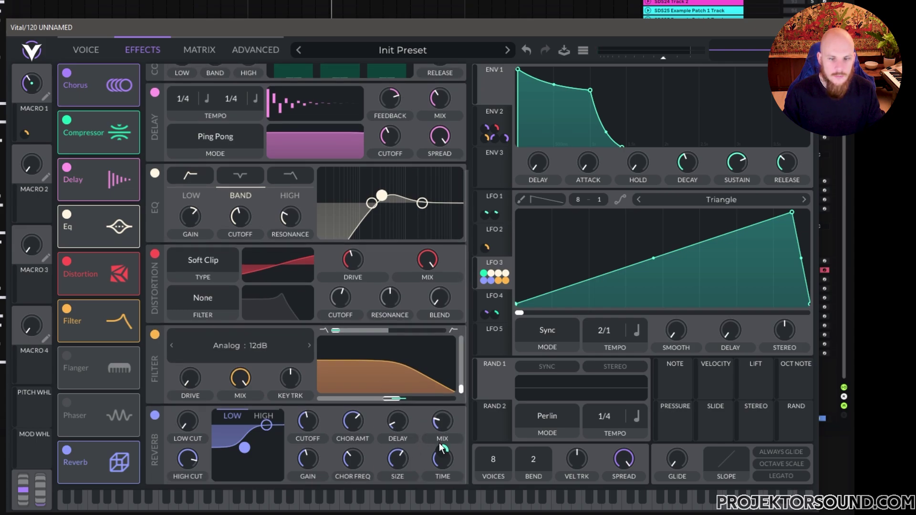
{"action": "left_click_drag", "start_coordinate": [440, 447], "coordinate": [442, 459]}
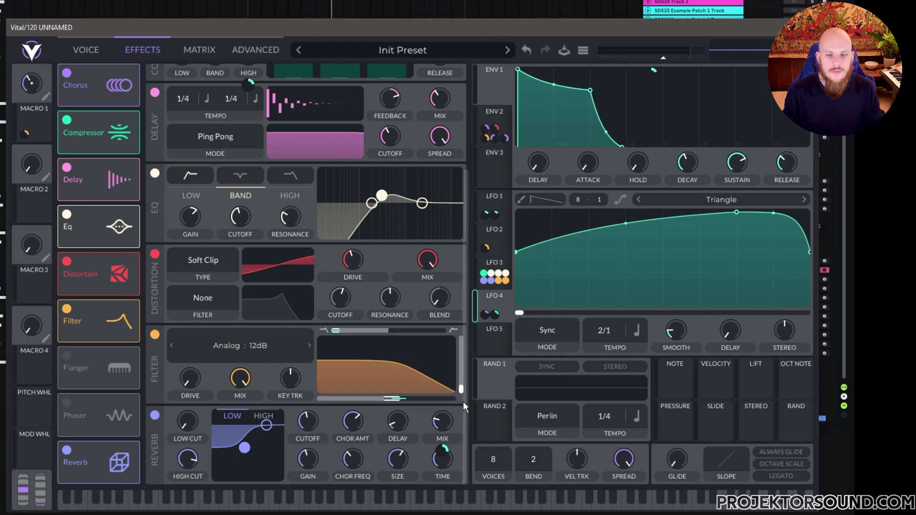
{"action": "scroll", "coordinate": [465, 400], "scroll_direction": "up", "scroll_amount": 5}
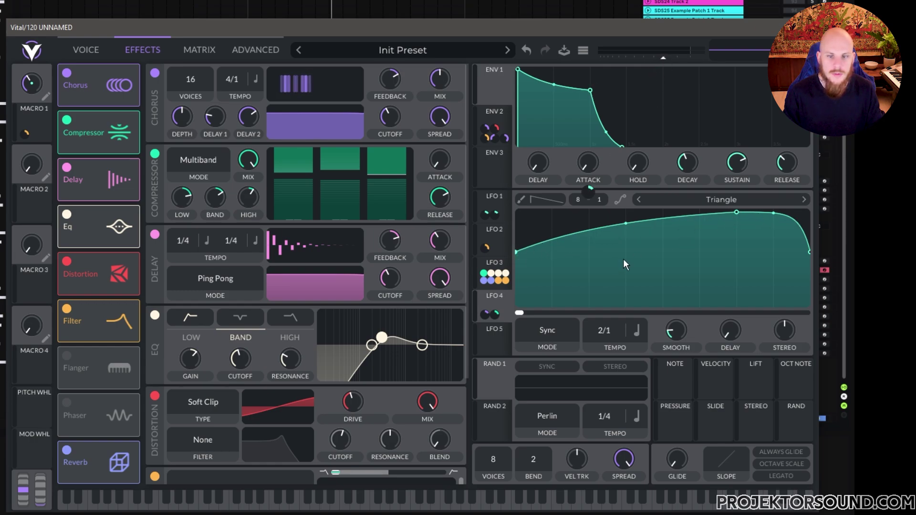
Raise the start point of LFO 4's curve to full level, play the patch, and lower the point again
{"action": "left_click_drag", "start_coordinate": [519, 254], "coordinate": [513, 200]}
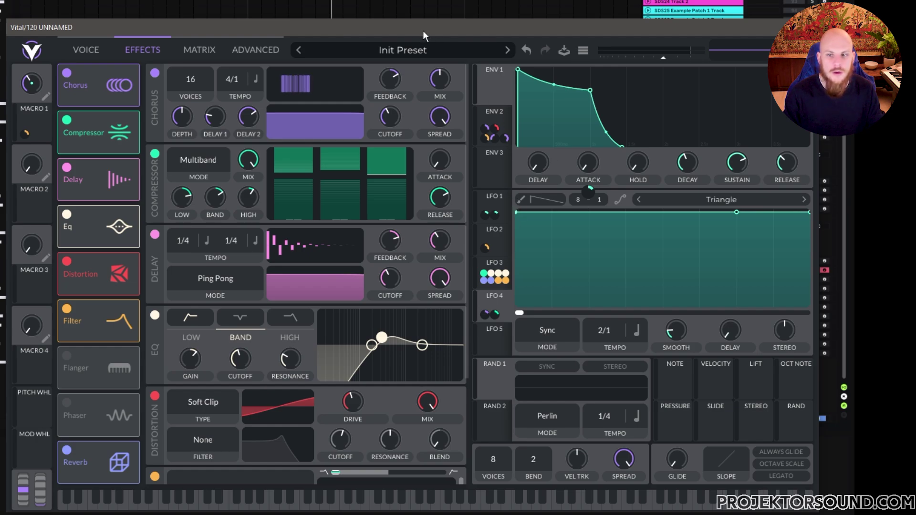
{"action": "key", "text": "space"}
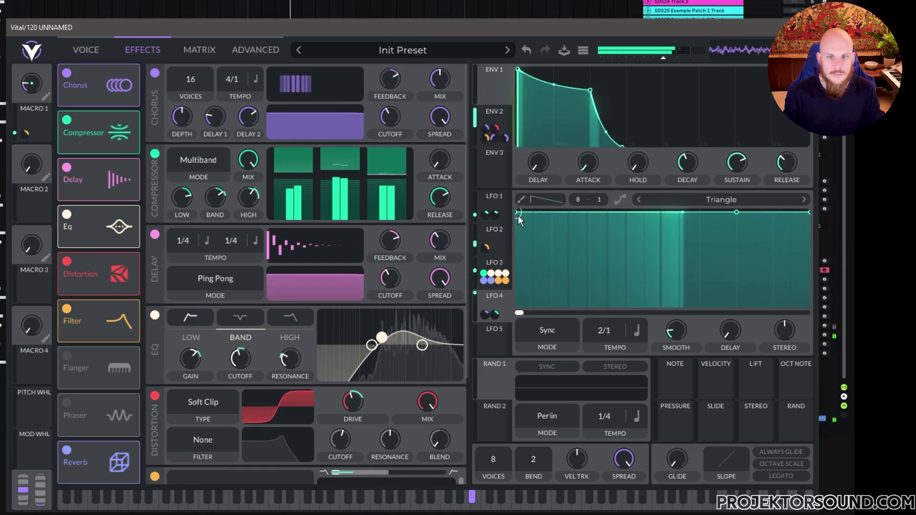
{"action": "left_click_drag", "start_coordinate": [517, 216], "coordinate": [505, 257]}
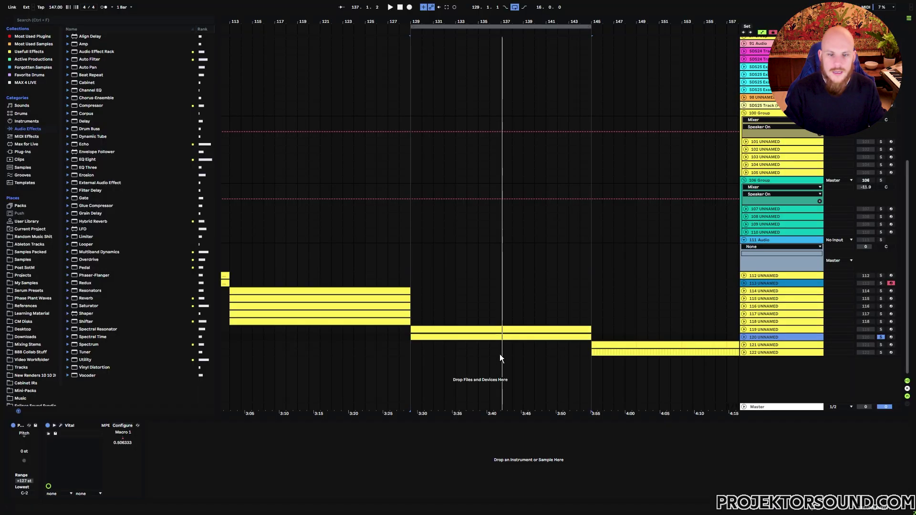
Insert a new MIDI track below track 120 and load Phase Plant onto it
{"action": "left_click", "coordinate": [501, 347]}
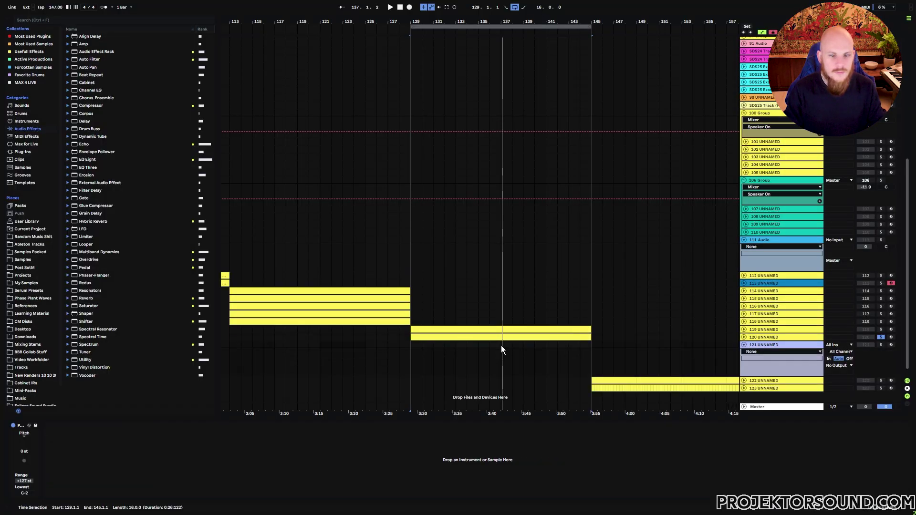
{"action": "right_click", "coordinate": [500, 346]}
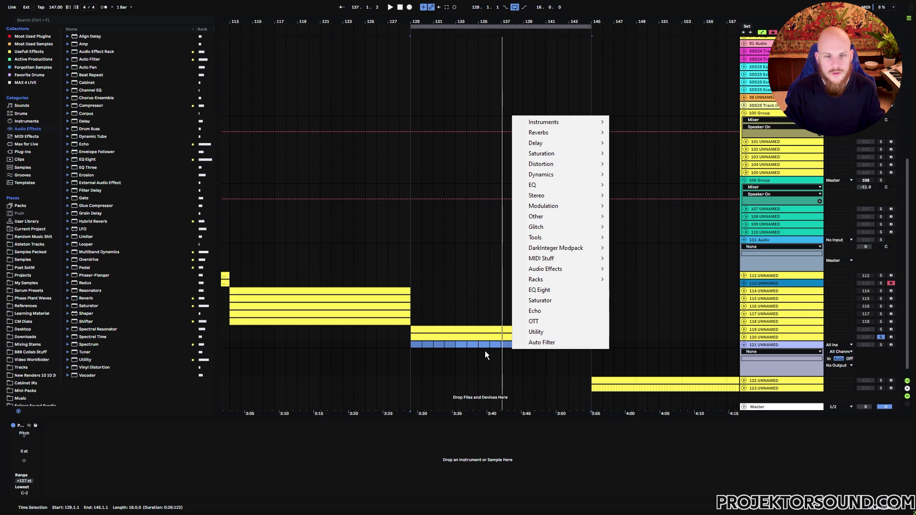
{"action": "mouse_move", "coordinate": [586, 121]}
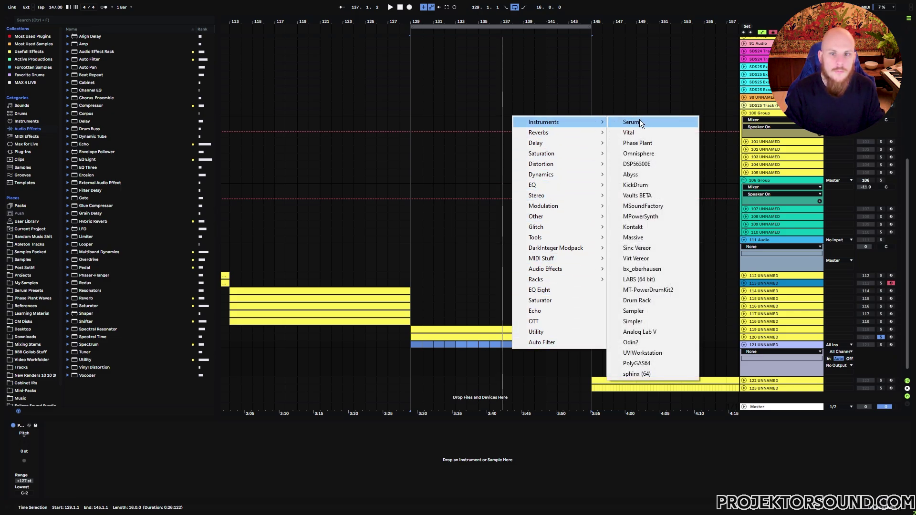
{"action": "left_click", "coordinate": [643, 144]}
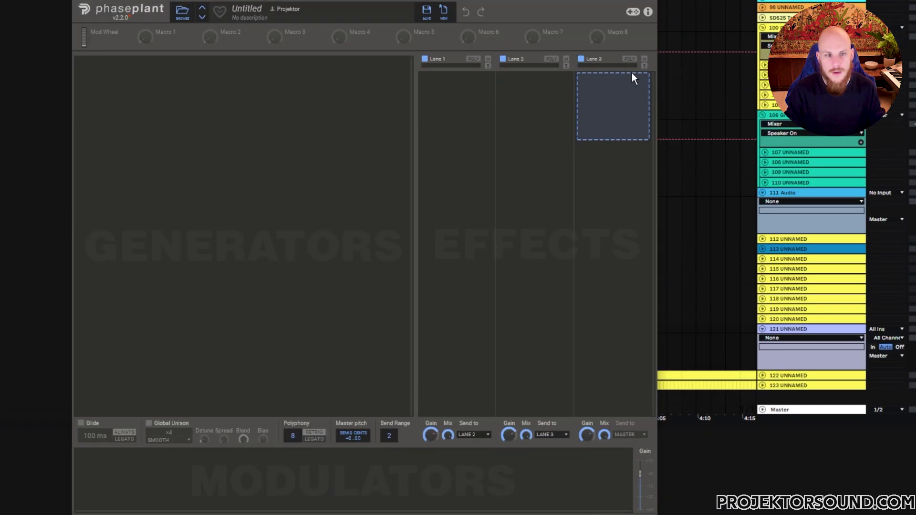
Add two Analog generators in Phase Plant and place the second in the first one's group above the envelope
{"action": "left_click", "coordinate": [313, 84]}
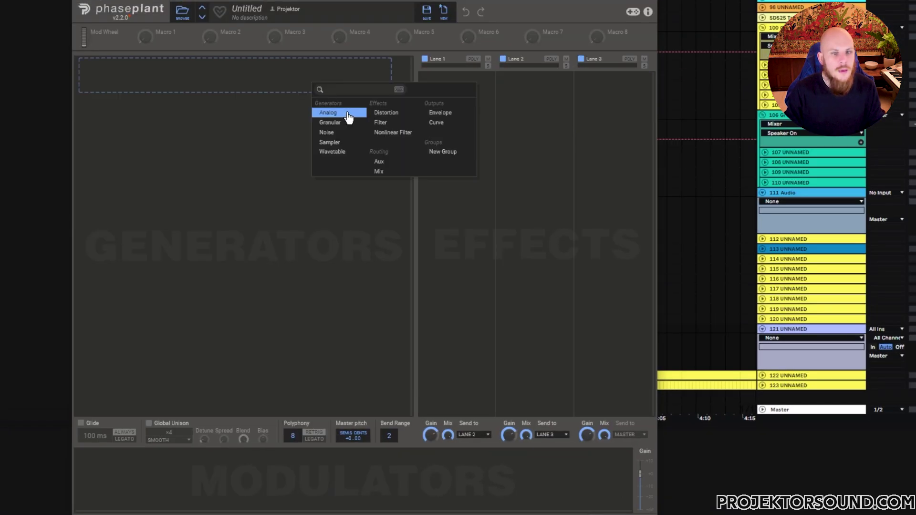
{"action": "left_click", "coordinate": [348, 114]}
{"action": "left_click", "coordinate": [195, 166]}
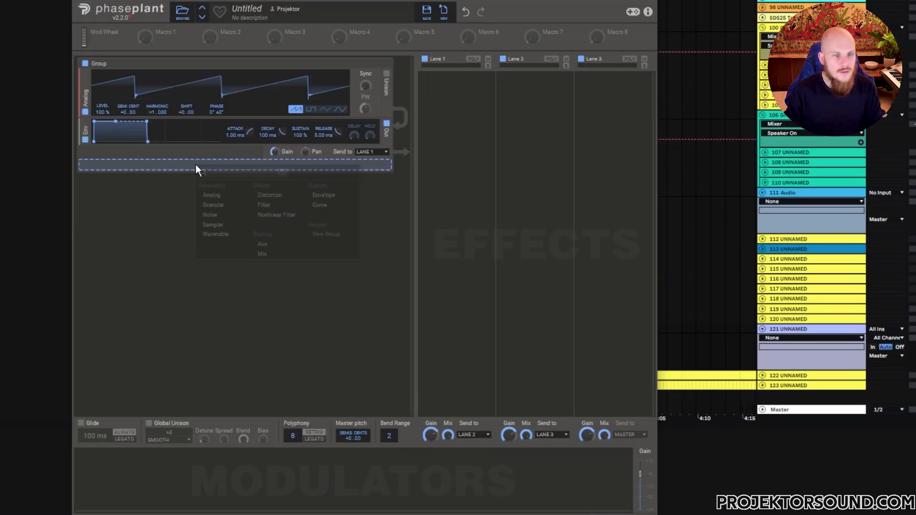
{"action": "left_click", "coordinate": [231, 197]}
{"action": "left_click_drag", "start_coordinate": [86, 189], "coordinate": [86, 137]}
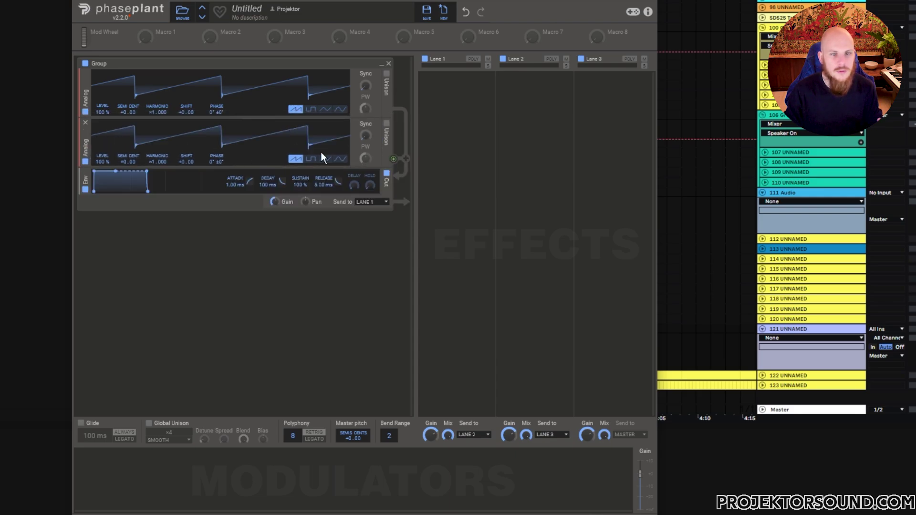
Enable unison with increased spread on both Analog generators, and tune the second one up 12 semitones
{"action": "left_click", "coordinate": [386, 123]}
{"action": "left_click", "coordinate": [387, 74]}
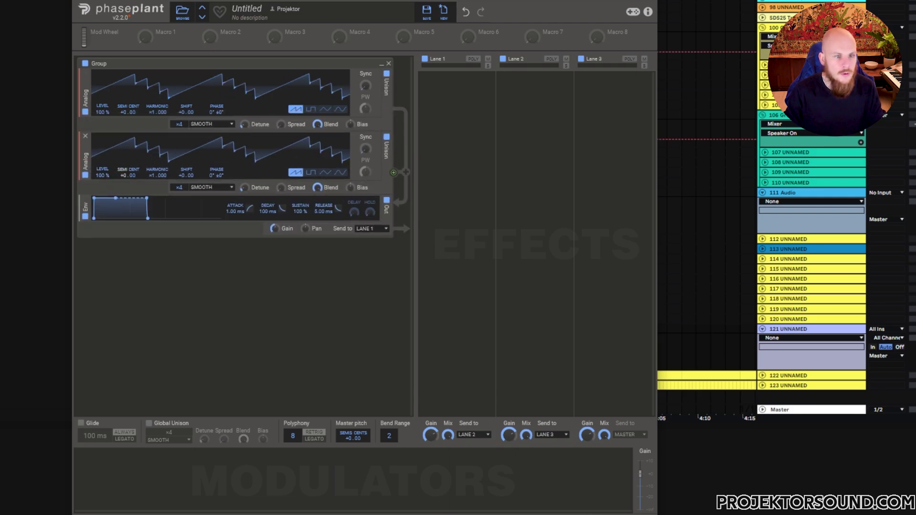
{"action": "mouse_move", "coordinate": [125, 176]}
{"action": "left_mouse_down"}
{"action": "mouse_move", "coordinate": [125, 155]}
{"action": "mouse_move", "coordinate": [125, 175]}
{"action": "left_mouse_up"}
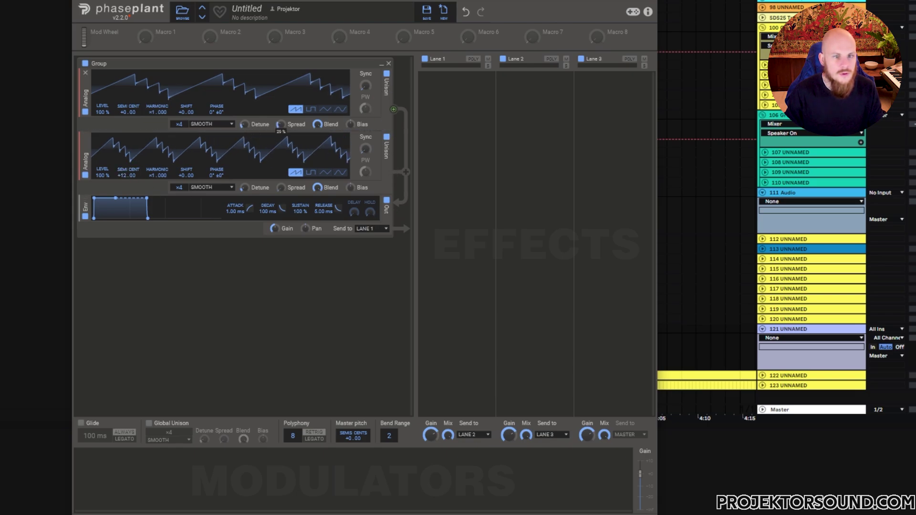
{"action": "left_click_drag", "start_coordinate": [281, 124], "coordinate": [281, 114]}
{"action": "left_click_drag", "start_coordinate": [280, 190], "coordinate": [281, 179]}
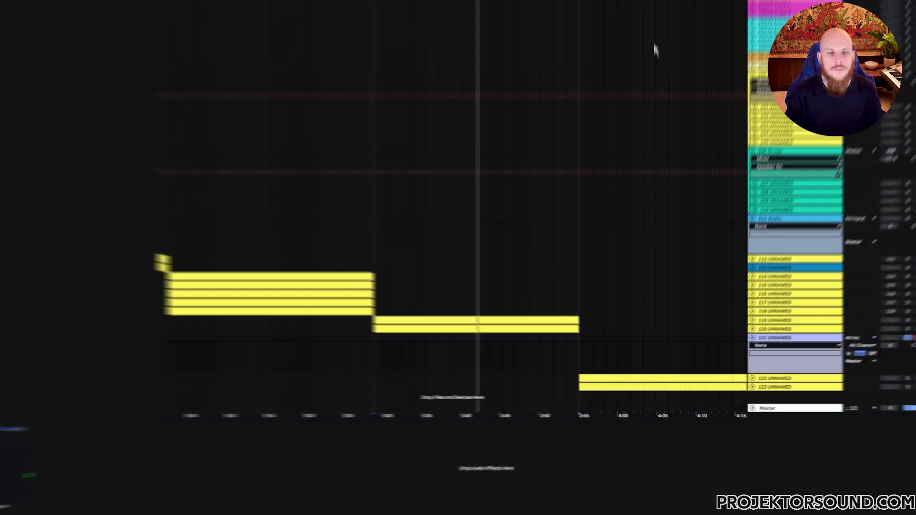
Copy the MIDI clip from track 120 to the same position on track 121 and start playback
{"action": "left_click", "coordinate": [433, 338]}
{"action": "key", "text": "ctrl+c"}
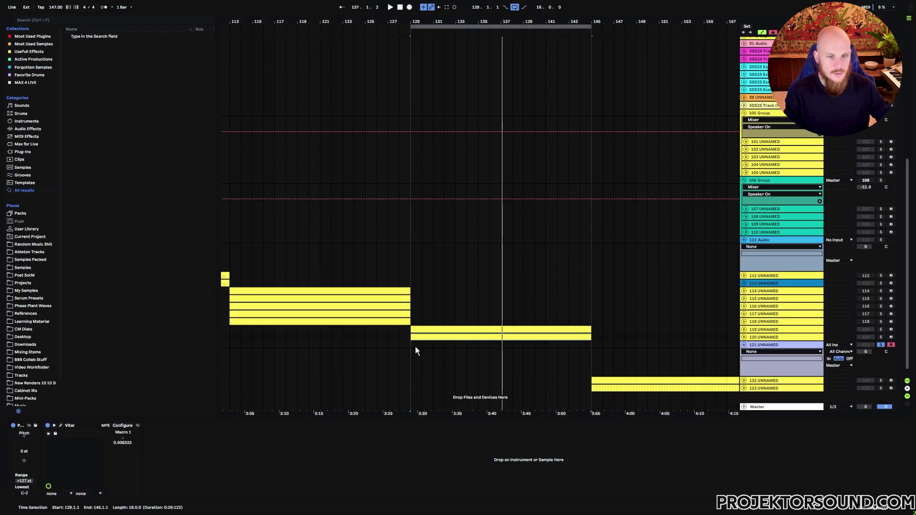
{"action": "left_click", "coordinate": [414, 345]}
{"action": "key", "text": "ctrl+v"}
{"action": "key", "text": "space"}
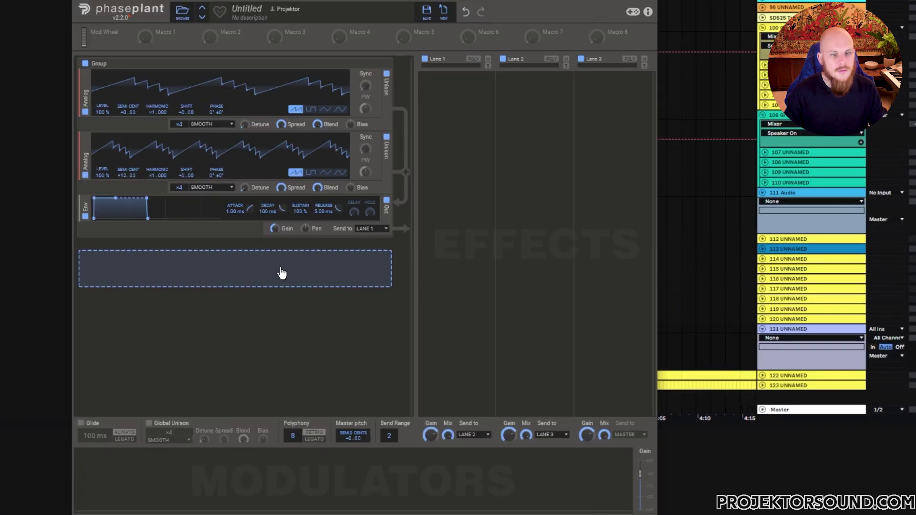
Add a Nonlinear Filter in Phase Plant and place it in the Analog generators' group above the output envelope
{"action": "left_click", "coordinate": [259, 247]}
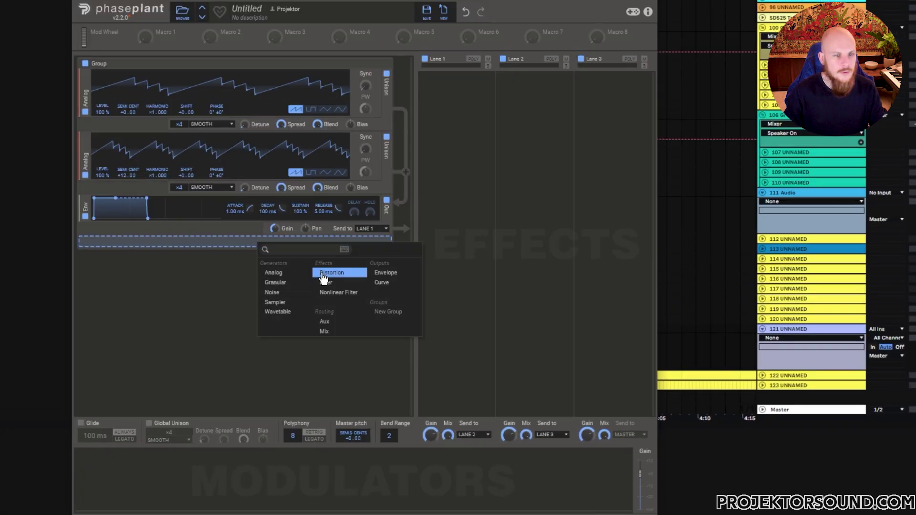
{"action": "left_click", "coordinate": [340, 294]}
{"action": "left_click_drag", "start_coordinate": [85, 255], "coordinate": [85, 212]}
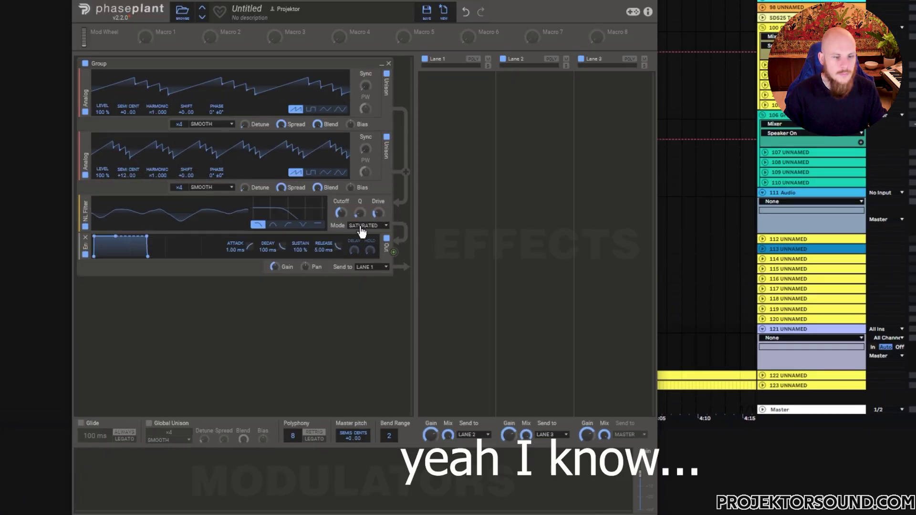
Add an Envelope modulator with 1.34 ms attack, 203 ms decay, 27% sustain and 188 ms release
{"action": "left_click", "coordinate": [116, 485]}
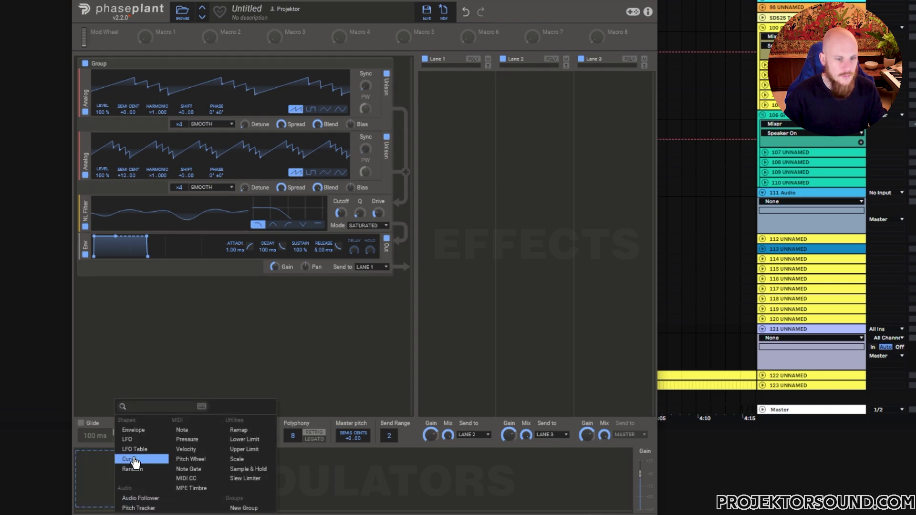
{"action": "left_click", "coordinate": [143, 436]}
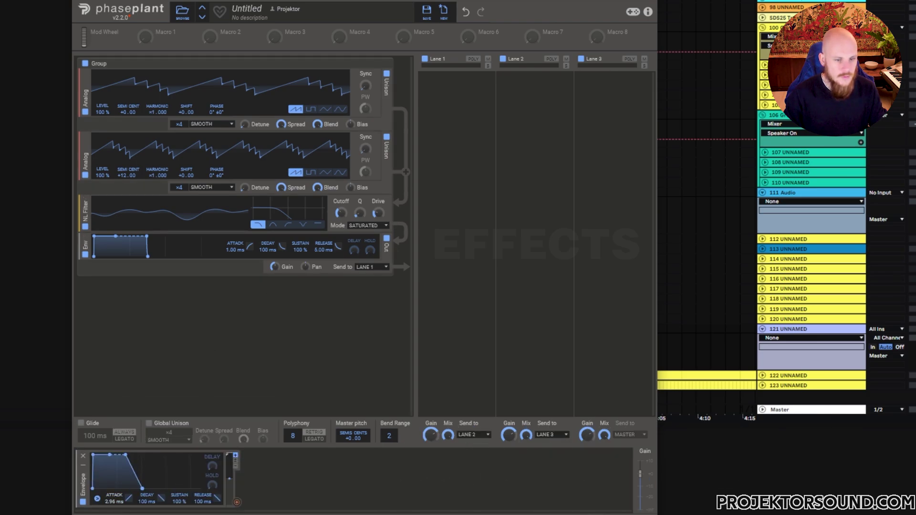
{"action": "left_click_drag", "start_coordinate": [177, 502], "coordinate": [143, 487]}
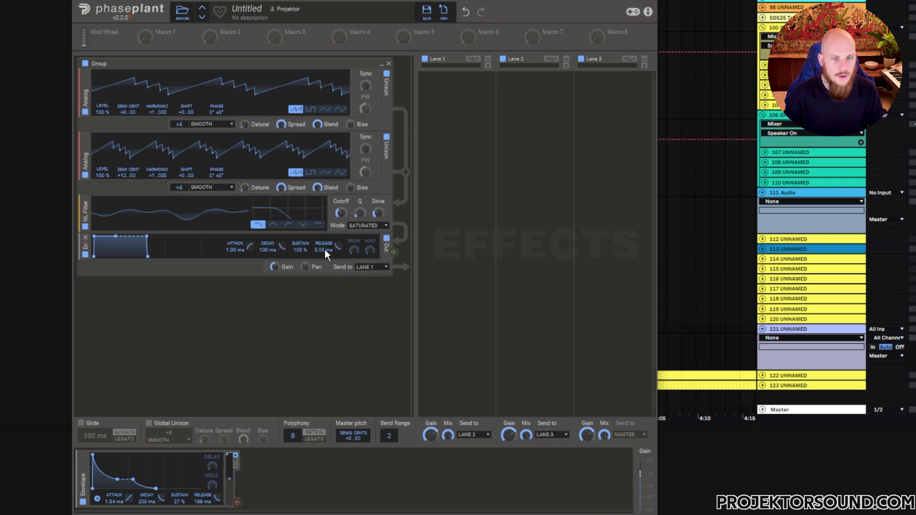
Set the group's output envelope to 225 ms decay, 63% sustain and 124 ms release, and modulate the filter cutoff with the Envelope modulator
{"action": "left_click_drag", "start_coordinate": [152, 257], "coordinate": [156, 257]}
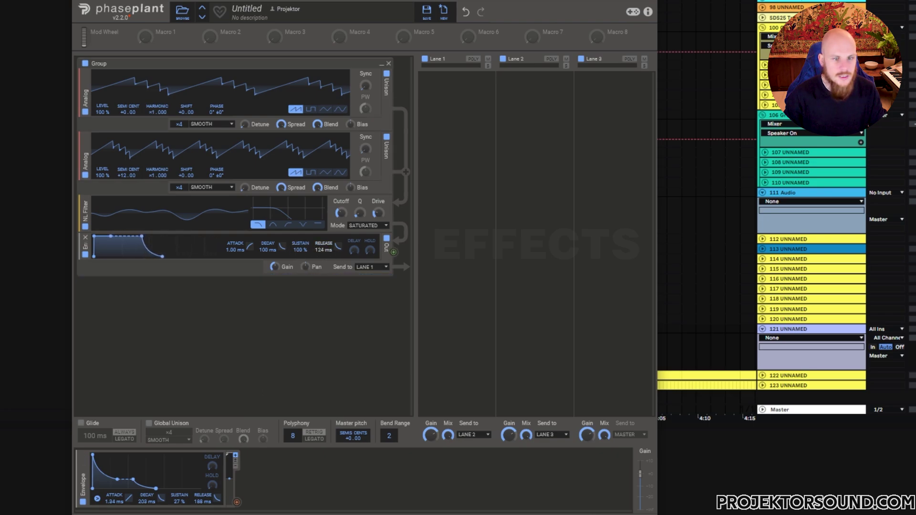
{"action": "left_click_drag", "start_coordinate": [305, 249], "coordinate": [265, 239]}
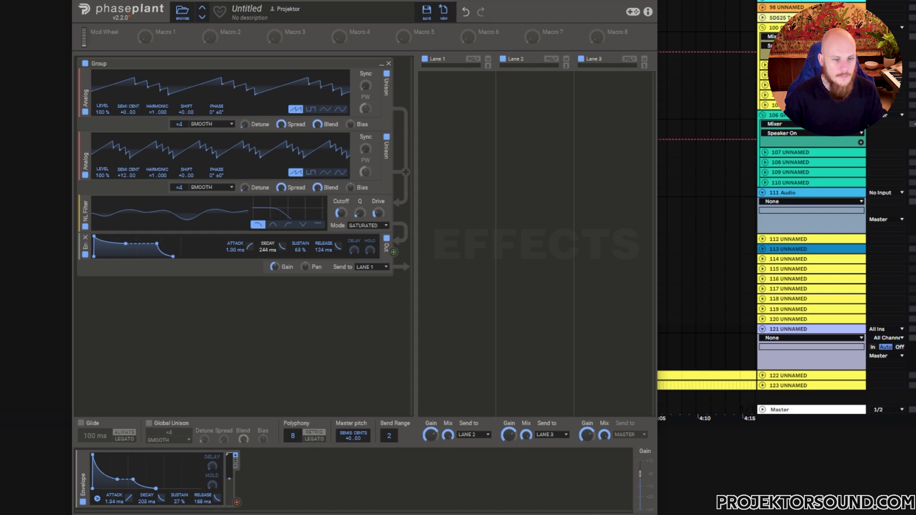
{"action": "left_click_drag", "start_coordinate": [237, 502], "coordinate": [250, 447]}
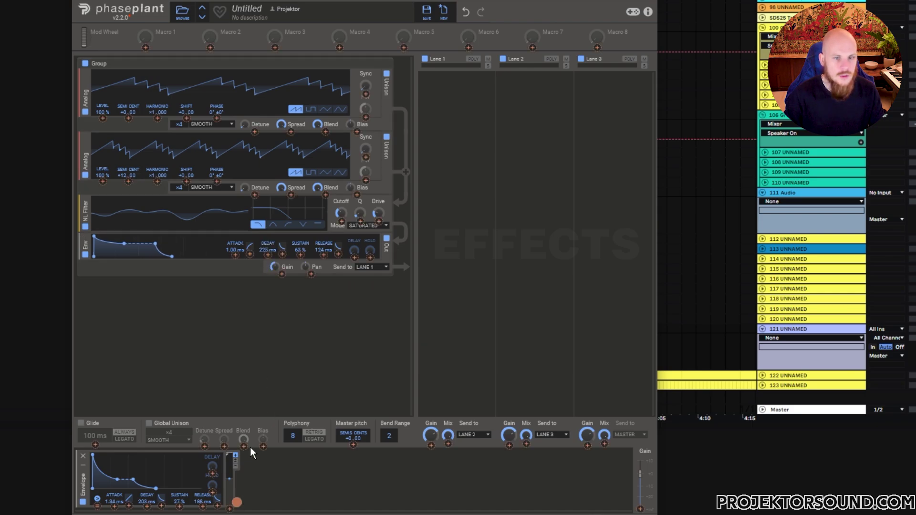
{"action": "left_click_drag", "start_coordinate": [301, 245], "coordinate": [341, 213]}
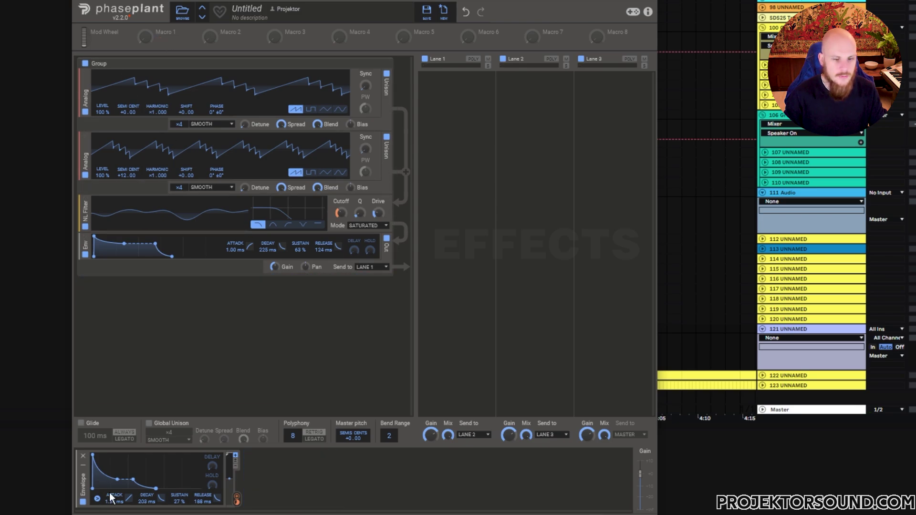
Add a Curve modulator synced to a length of 64/4 and open its shape in the Curve Editor
{"action": "left_click", "coordinate": [297, 477]}
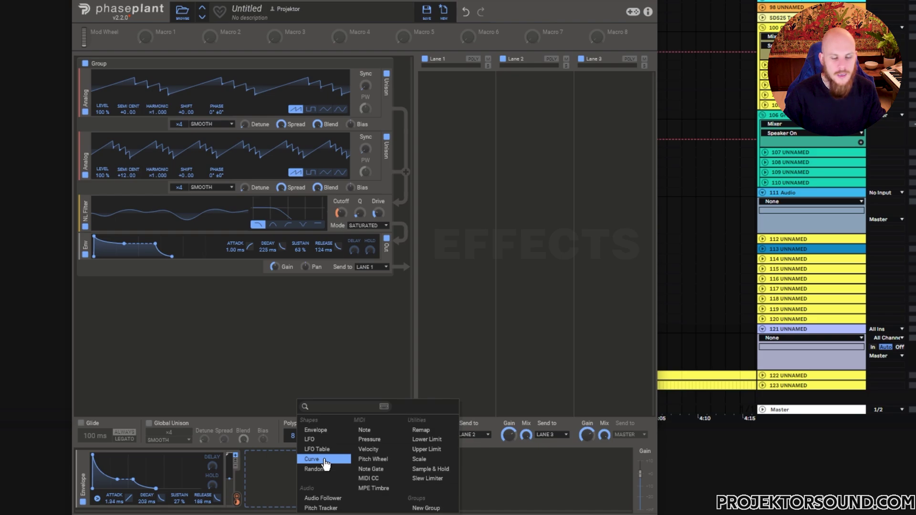
{"action": "left_click", "coordinate": [323, 462]}
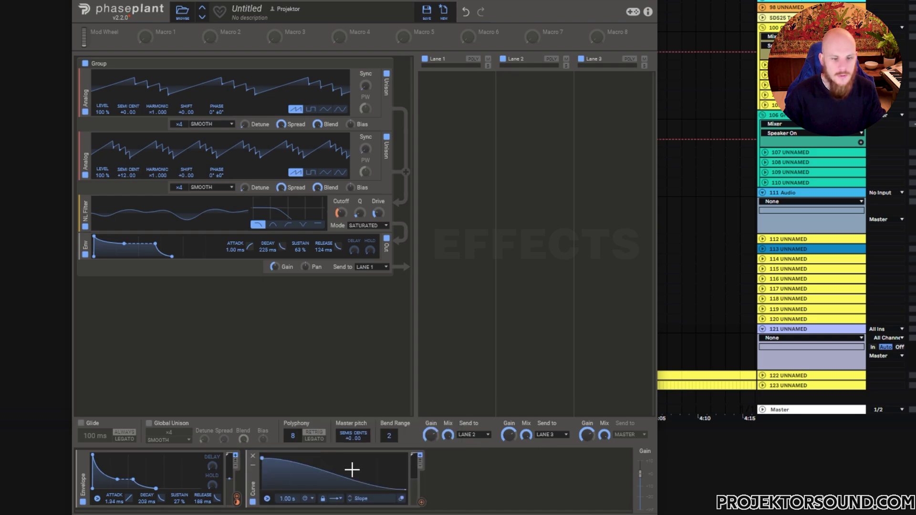
{"action": "left_click", "coordinate": [310, 501]}
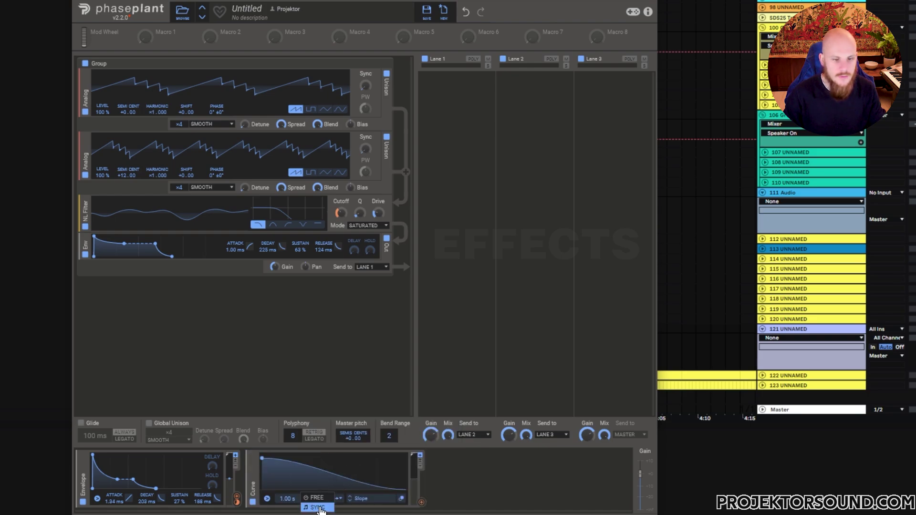
{"action": "left_click", "coordinate": [317, 509]}
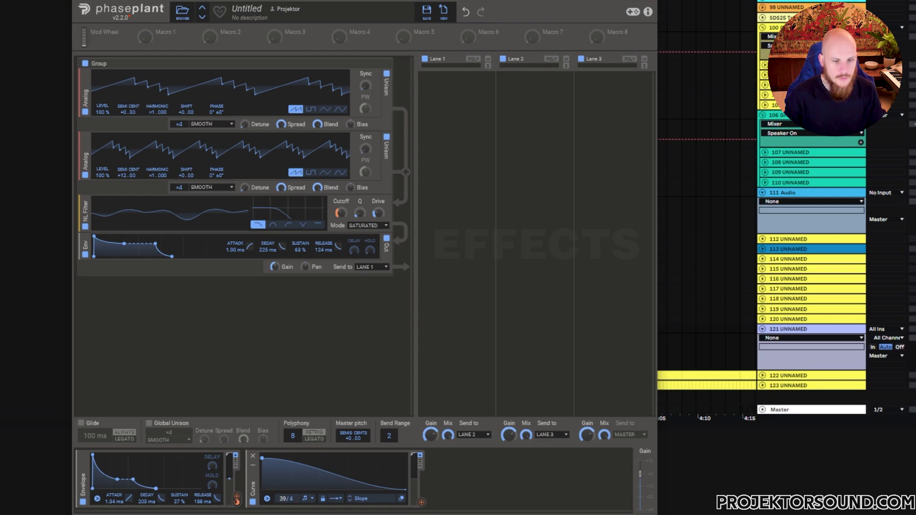
{"action": "left_click", "coordinate": [401, 498]}
Try bending the Curve modulator's slope into a steeper initial fall
{"action": "left_click_drag", "start_coordinate": [175, 236], "coordinate": [202, 242]}
{"action": "double_click", "coordinate": [201, 243], "text": "ctrl"}
{"action": "left_click_drag", "start_coordinate": [199, 231], "coordinate": [185, 308]}
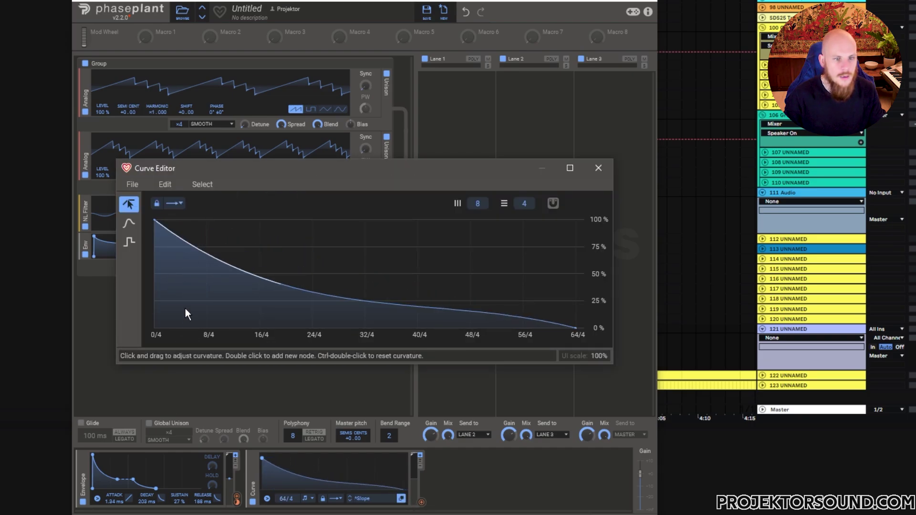
Draw an irregular freehand shape of peaks and dips across the whole 64/4 curve and close the Curve Editor
{"action": "left_click", "coordinate": [128, 223]}
{"action": "mouse_move", "coordinate": [200, 246]}
{"action": "left_mouse_down"}
{"action": "mouse_move", "coordinate": [178, 331]}
{"action": "mouse_move", "coordinate": [166, 256]}
{"action": "mouse_move", "coordinate": [207, 276]}
{"action": "mouse_move", "coordinate": [349, 271]}
{"action": "mouse_move", "coordinate": [415, 333]}
{"action": "mouse_move", "coordinate": [339, 257]}
{"action": "mouse_move", "coordinate": [315, 319]}
{"action": "mouse_move", "coordinate": [296, 231]}
{"action": "mouse_move", "coordinate": [221, 273]}
{"action": "mouse_move", "coordinate": [194, 230]}
{"action": "mouse_move", "coordinate": [156, 334]}
{"action": "left_mouse_up"}
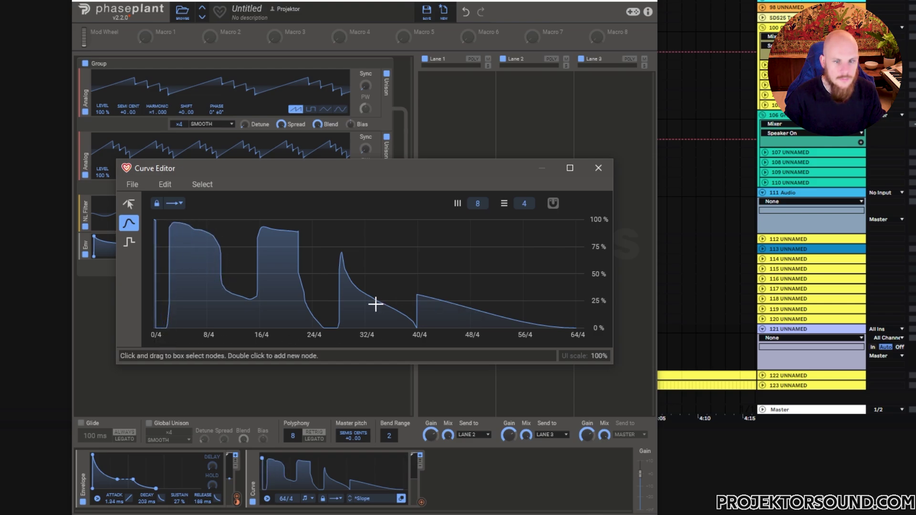
{"action": "mouse_move", "coordinate": [374, 302]}
{"action": "left_mouse_down"}
{"action": "mouse_move", "coordinate": [416, 255]}
{"action": "mouse_move", "coordinate": [436, 306]}
{"action": "mouse_move", "coordinate": [463, 291]}
{"action": "mouse_move", "coordinate": [498, 216]}
{"action": "mouse_move", "coordinate": [501, 303]}
{"action": "mouse_move", "coordinate": [528, 301]}
{"action": "mouse_move", "coordinate": [558, 231]}
{"action": "mouse_move", "coordinate": [568, 306]}
{"action": "mouse_move", "coordinate": [581, 262]}
{"action": "left_mouse_up"}
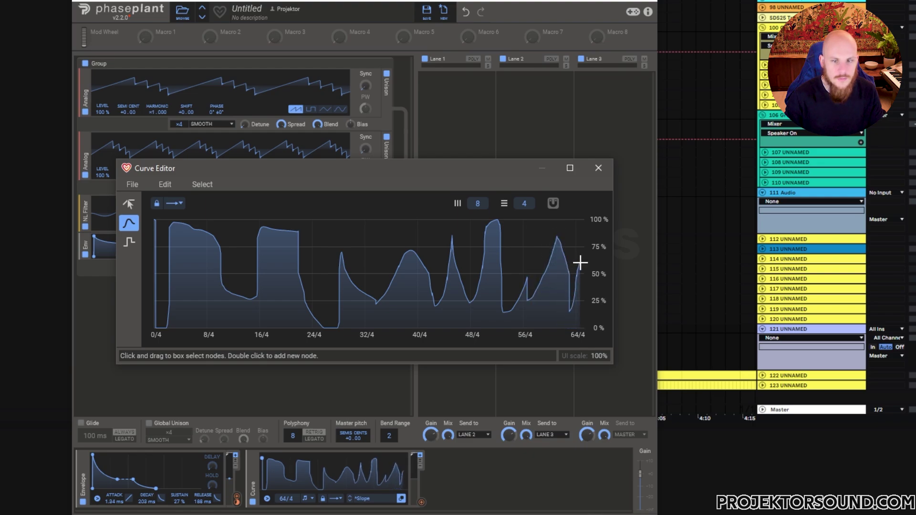
{"action": "left_click", "coordinate": [598, 168]}
Modulate the attack of both the output envelope and the Envelope modulator with the Curve, and set the Curve to loop
{"action": "left_click_drag", "start_coordinate": [421, 502], "coordinate": [114, 506]}
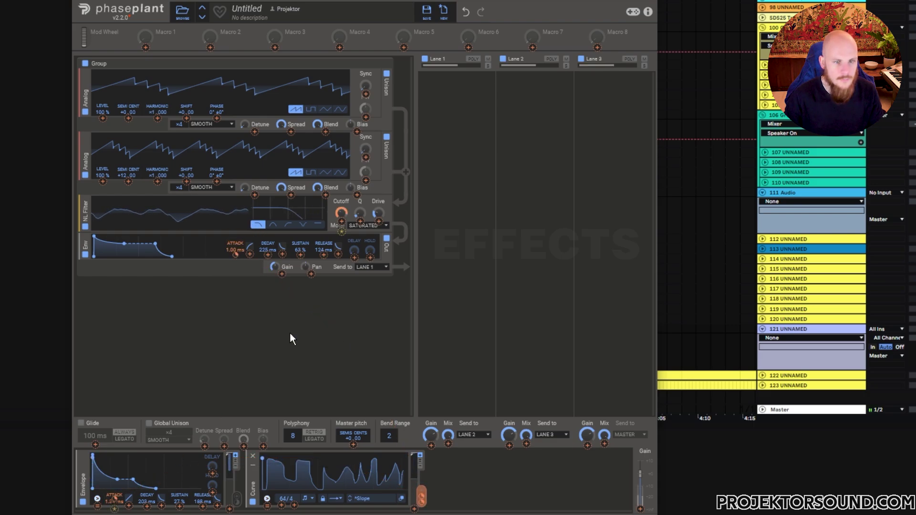
{"action": "left_click", "coordinate": [267, 498]}
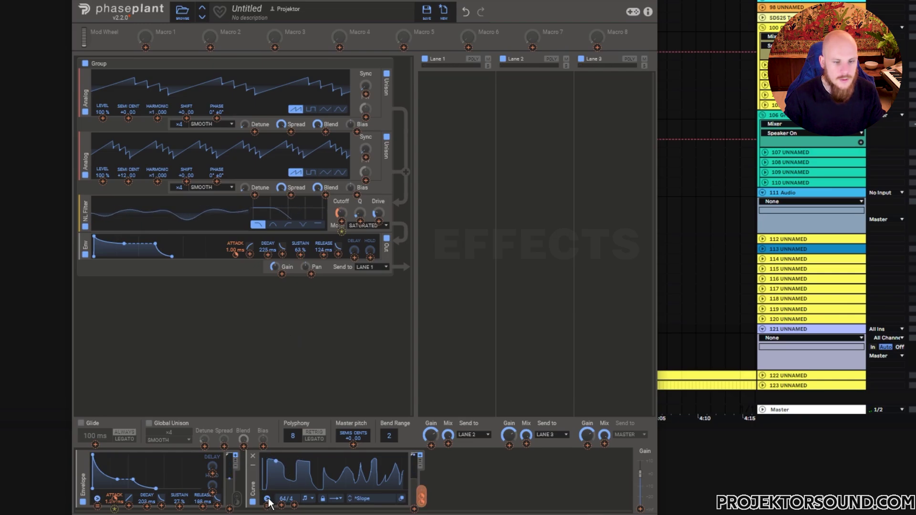
{"action": "left_click", "coordinate": [268, 500]}
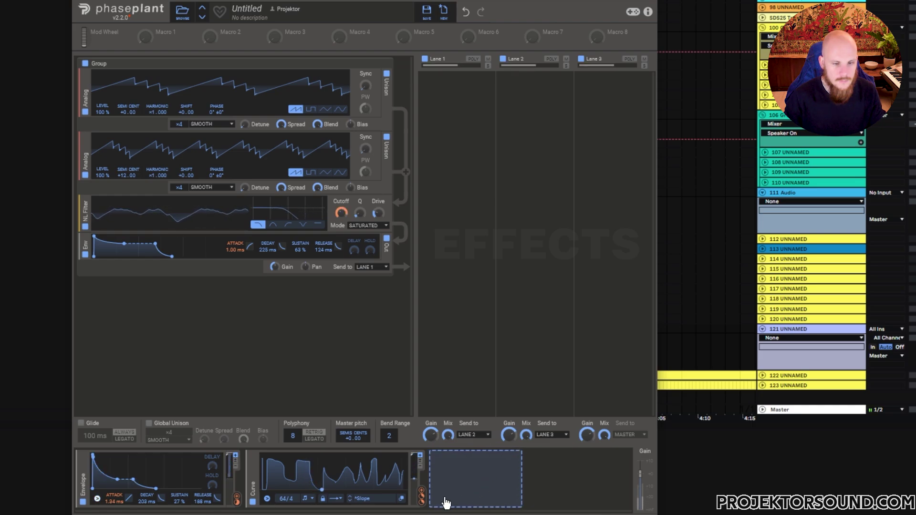
{"action": "right_click", "coordinate": [267, 500]}
{"action": "left_click", "coordinate": [272, 503]}
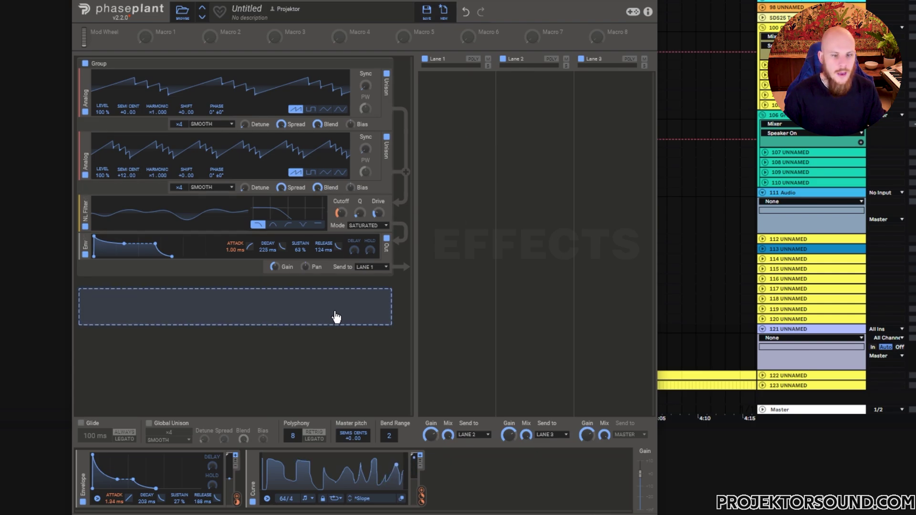
Add a Granular generator in a new group and load the Electric Major Harmonics sample from the Chords grains
{"action": "left_click", "coordinate": [338, 316]}
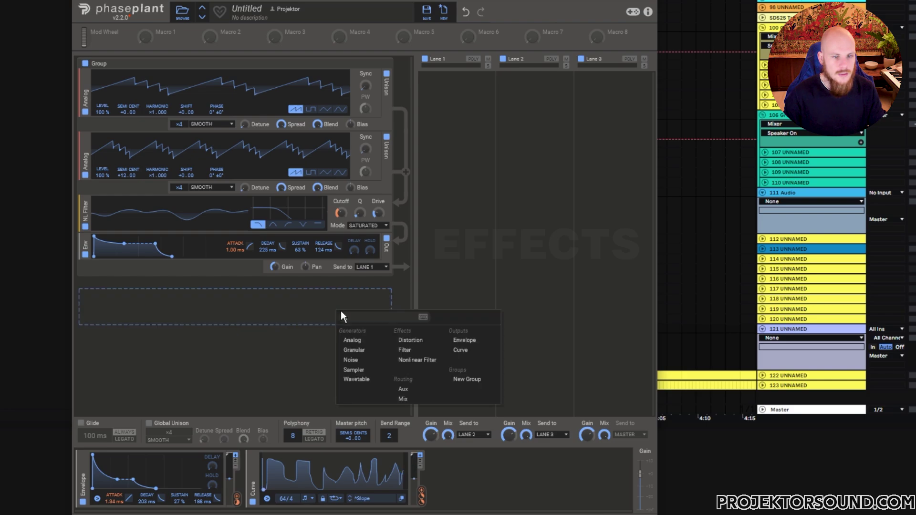
{"action": "left_click", "coordinate": [357, 349]}
{"action": "left_click", "coordinate": [351, 395]}
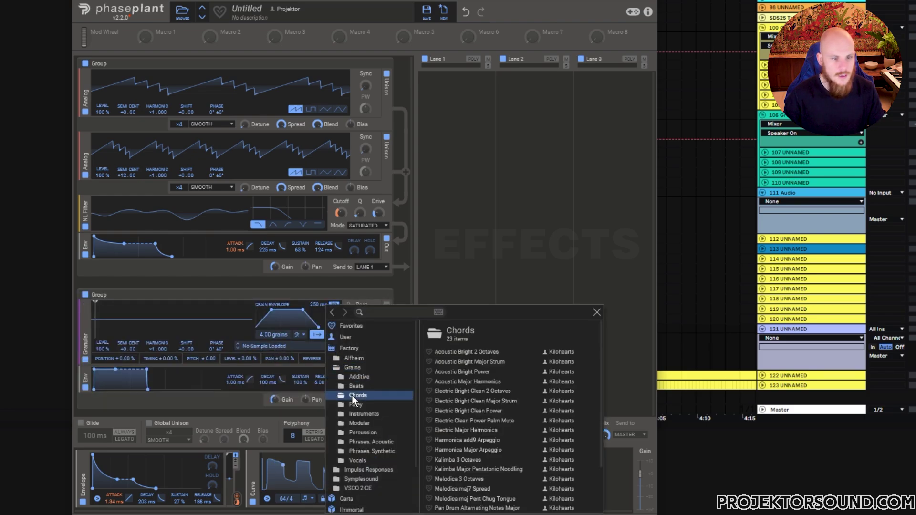
{"action": "left_click", "coordinate": [471, 431]}
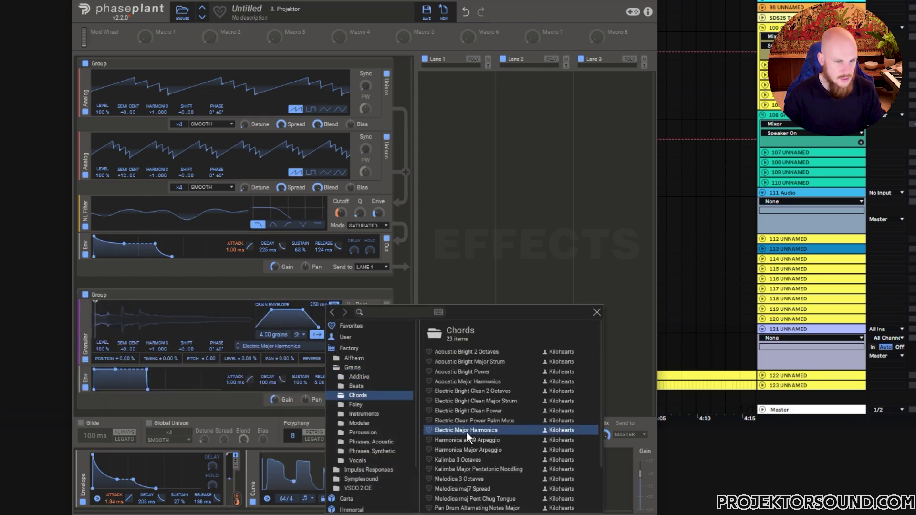
{"action": "left_click", "coordinate": [597, 312]}
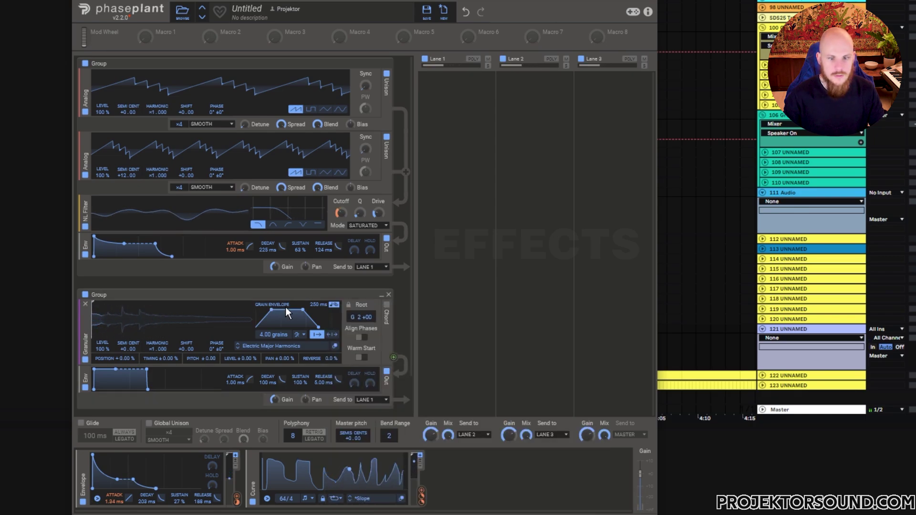
Replace the granular sample with MoodalGrainneGrinder tuned up 24 semitones, and move the grain position earlier in the waveform
{"action": "left_click", "coordinate": [273, 345]}
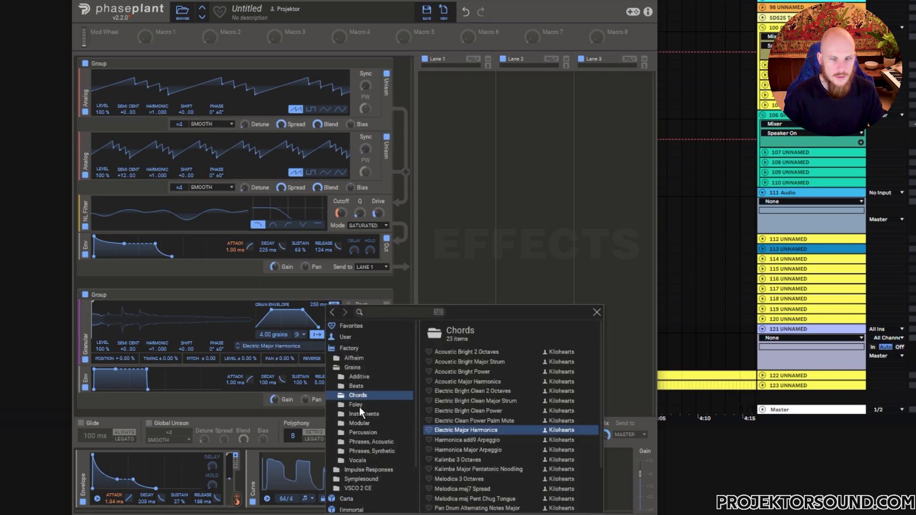
{"action": "key", "text": "Escape"}
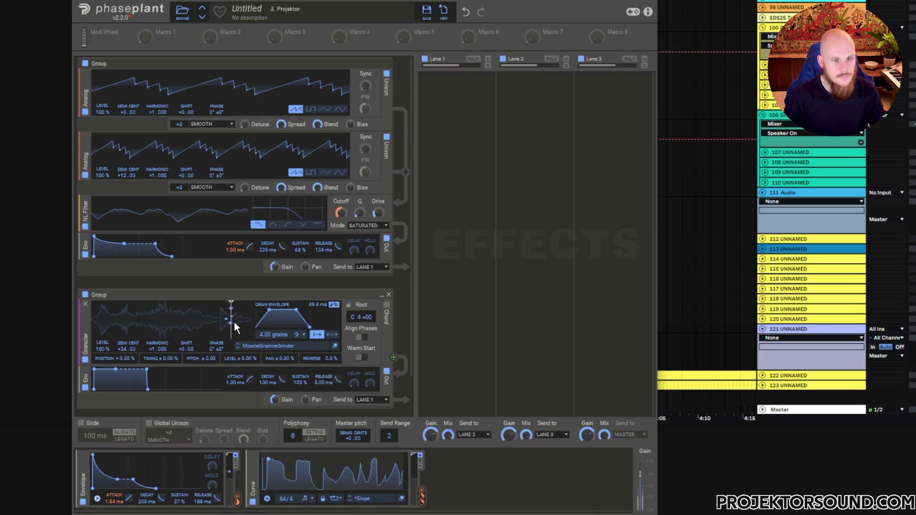
{"action": "left_click_drag", "start_coordinate": [235, 324], "coordinate": [203, 327]}
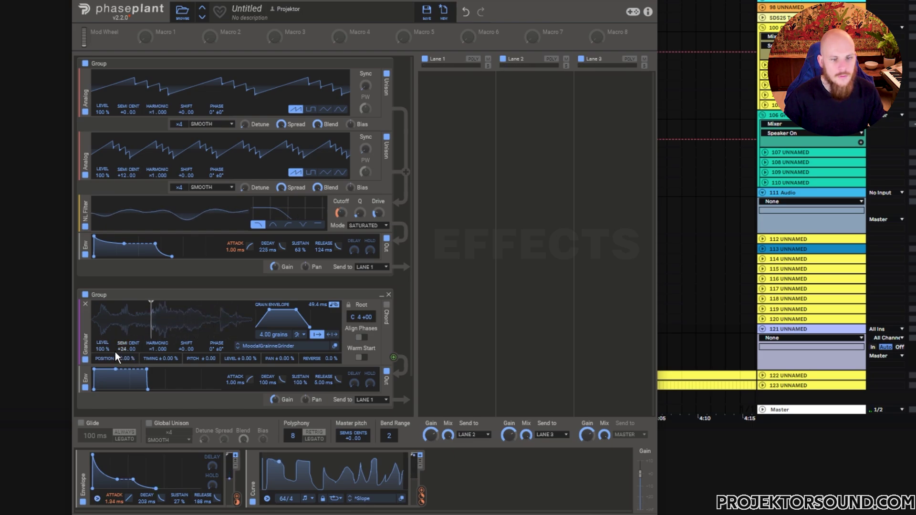
Load Male Vowels High from the Vocals grains, and adjust its grain position with a grain length of 464 ms
{"action": "left_click", "coordinate": [260, 346]}
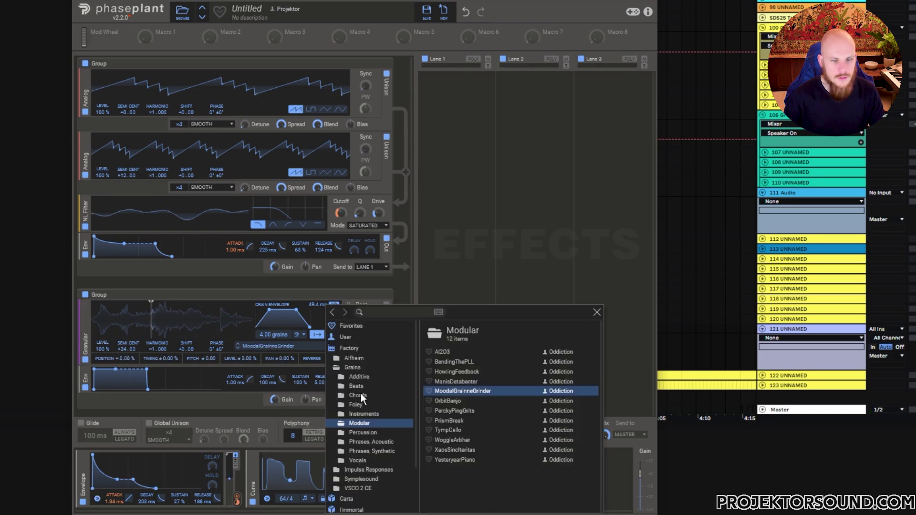
{"action": "left_click", "coordinate": [358, 460]}
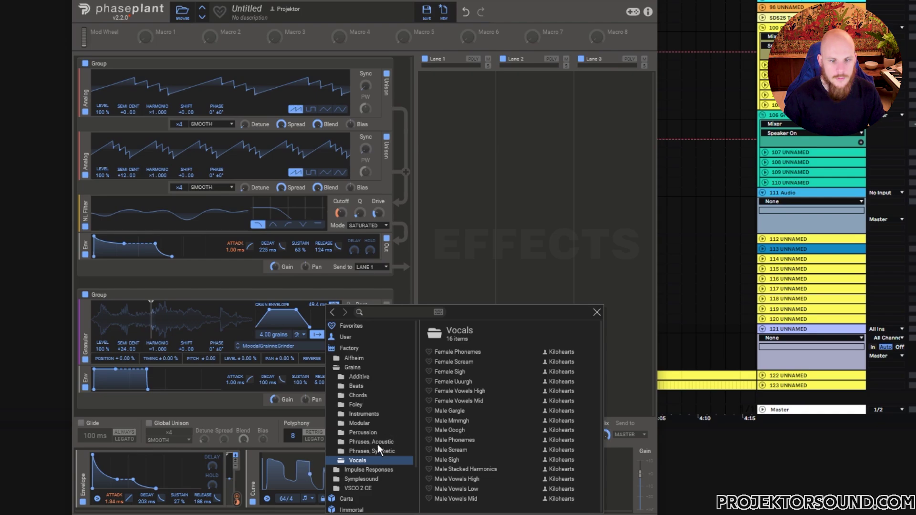
{"action": "double_click", "coordinate": [457, 479]}
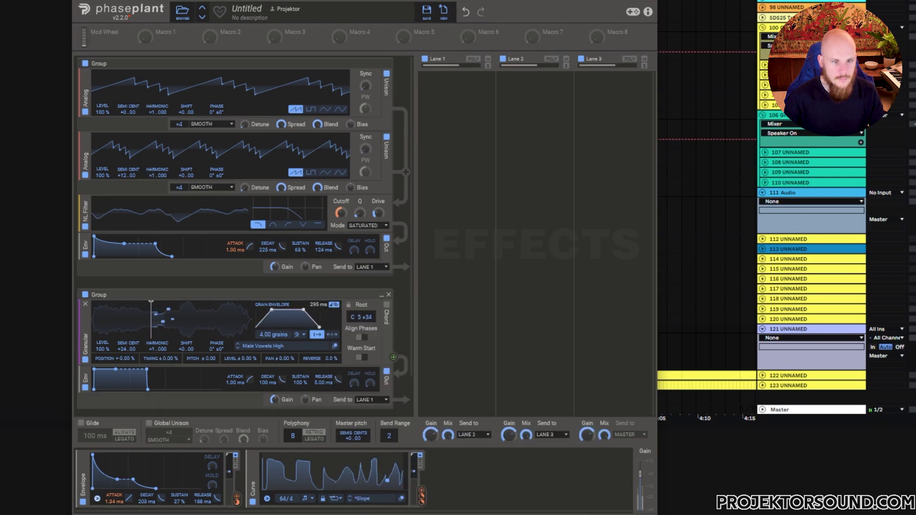
{"action": "mouse_move", "coordinate": [118, 327]}
{"action": "left_mouse_down"}
{"action": "mouse_move", "coordinate": [103, 331]}
{"action": "mouse_move", "coordinate": [219, 342]}
{"action": "mouse_move", "coordinate": [138, 352]}
{"action": "left_mouse_up"}
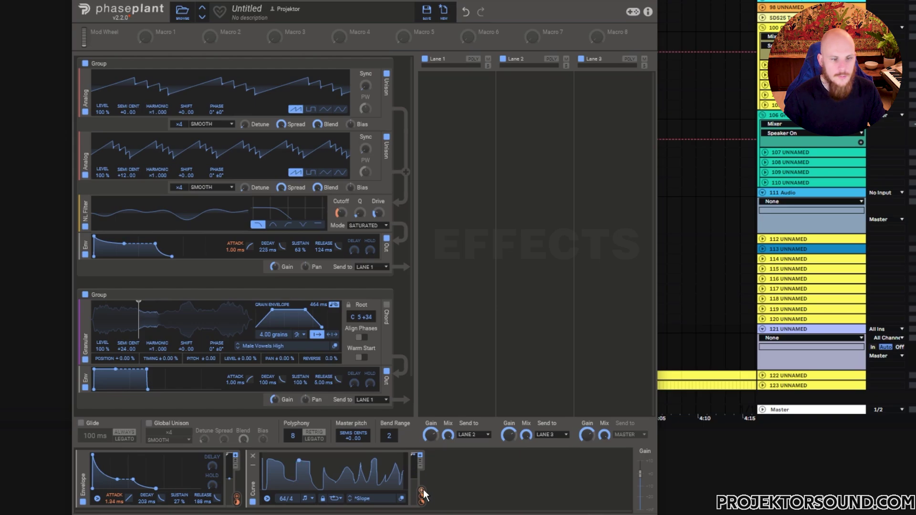
Set the granular level to 0% with Curve modulation, and move the grain position past mid-sample with 100% position randomization
{"action": "left_click_drag", "start_coordinate": [101, 349], "coordinate": [100, 382]}
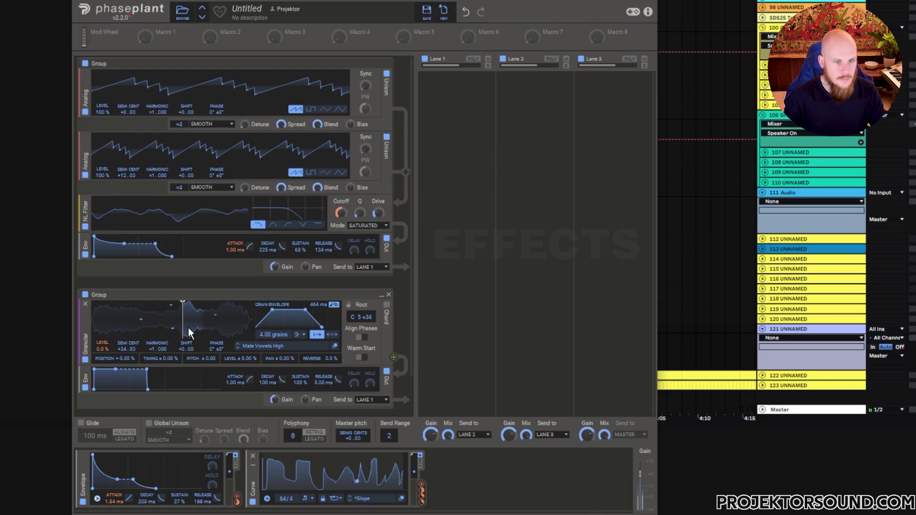
{"action": "left_click_drag", "start_coordinate": [188, 328], "coordinate": [197, 327]}
{"action": "left_click_drag", "start_coordinate": [127, 360], "coordinate": [127, 348]}
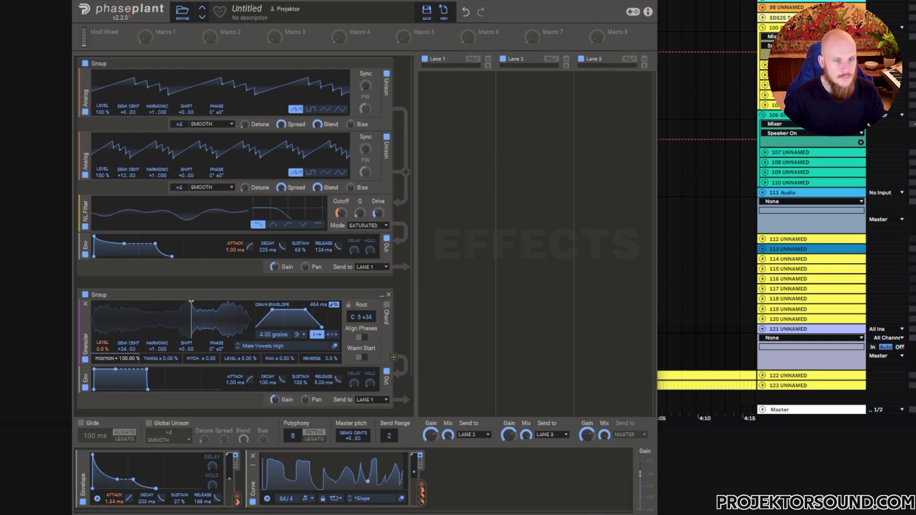
Move the grain position to the start of the vocal sample and send the granular group to Lane 2
{"action": "left_click_drag", "start_coordinate": [190, 318], "coordinate": [61, 321]}
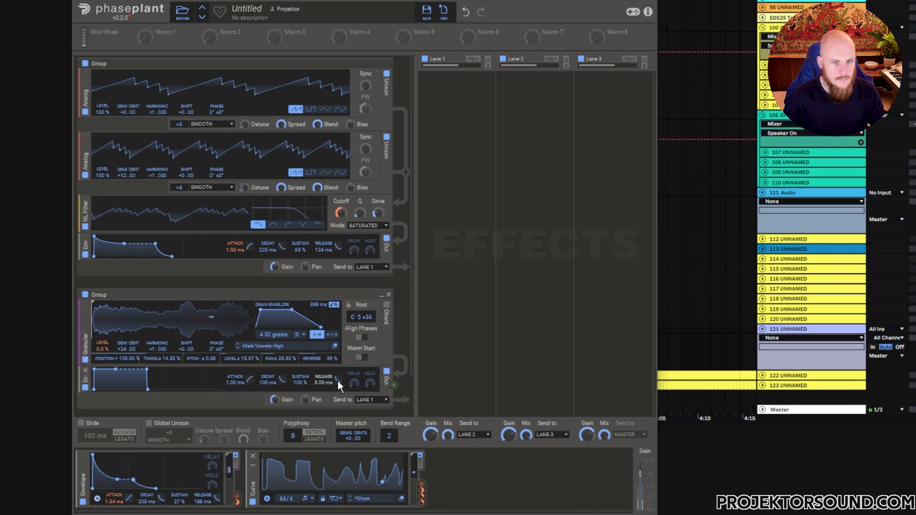
{"action": "left_click", "coordinate": [375, 400]}
{"action": "left_click", "coordinate": [379, 409]}
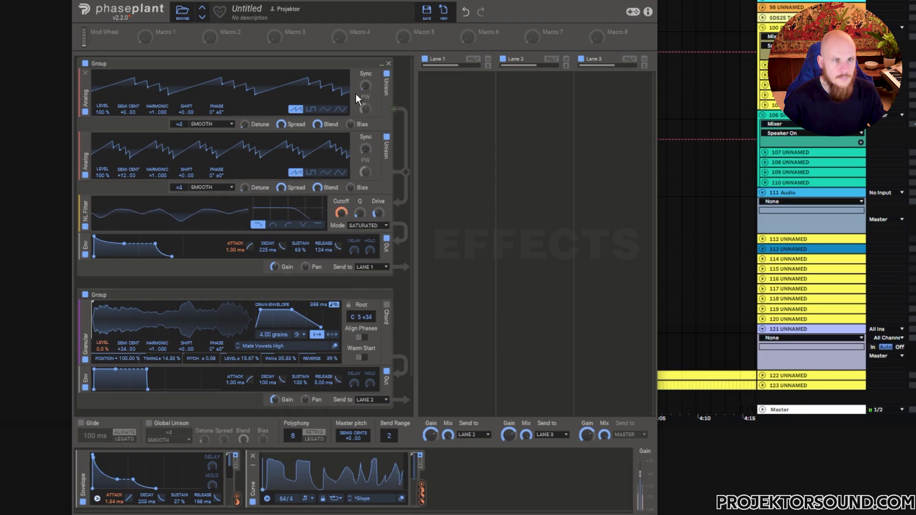
Temporarily bypass the saw group to hear the granular layer alone, with its pitch at +12 semitones, and re-enable the saws
{"action": "left_click", "coordinate": [86, 63]}
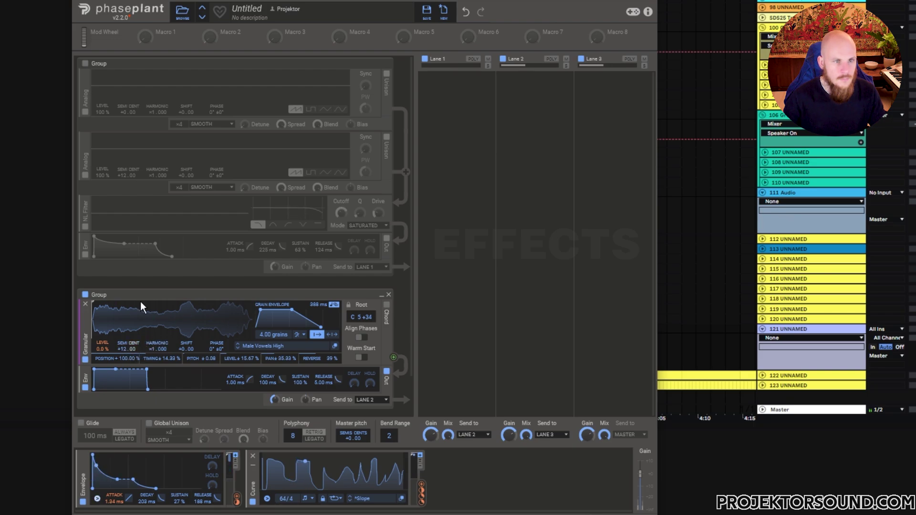
{"action": "left_click", "coordinate": [85, 64]}
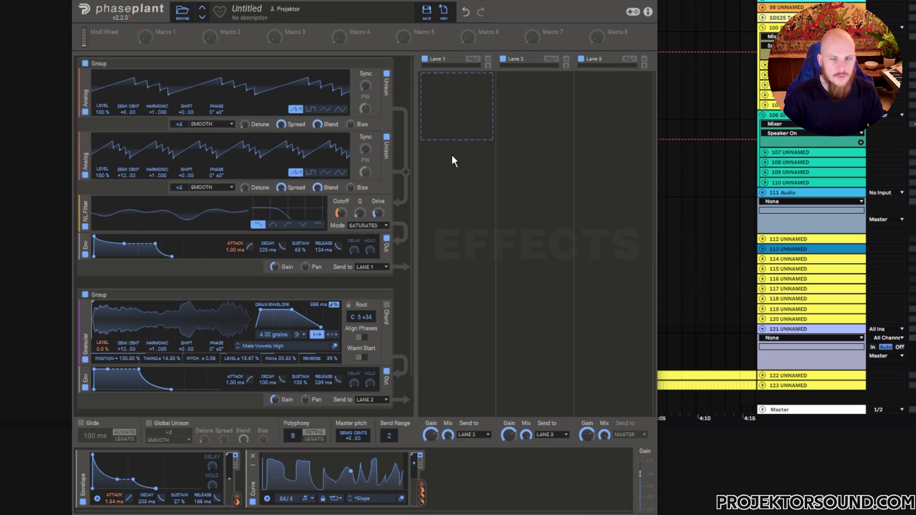
Add a Convolver to Lane 1, load the Empty Apartment Bedroom impulse response, and lower its mix
{"action": "left_click", "coordinate": [466, 106]}
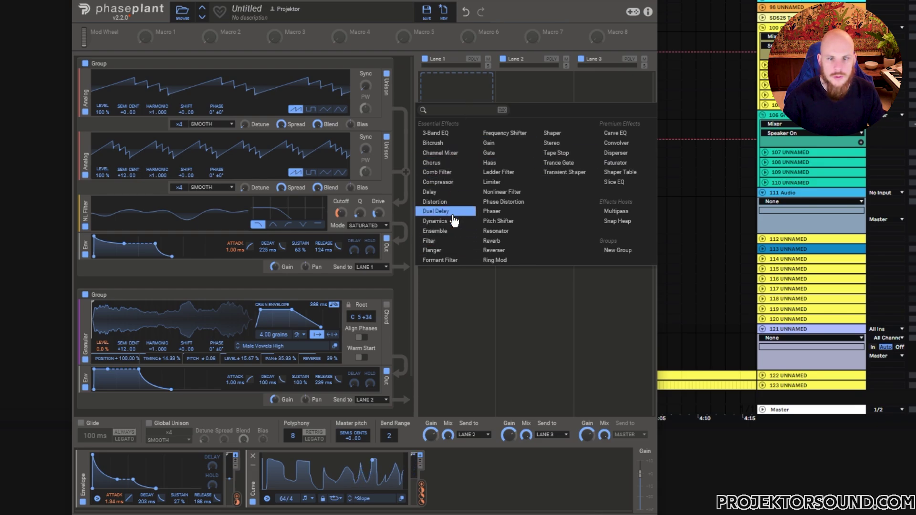
{"action": "left_click", "coordinate": [615, 143]}
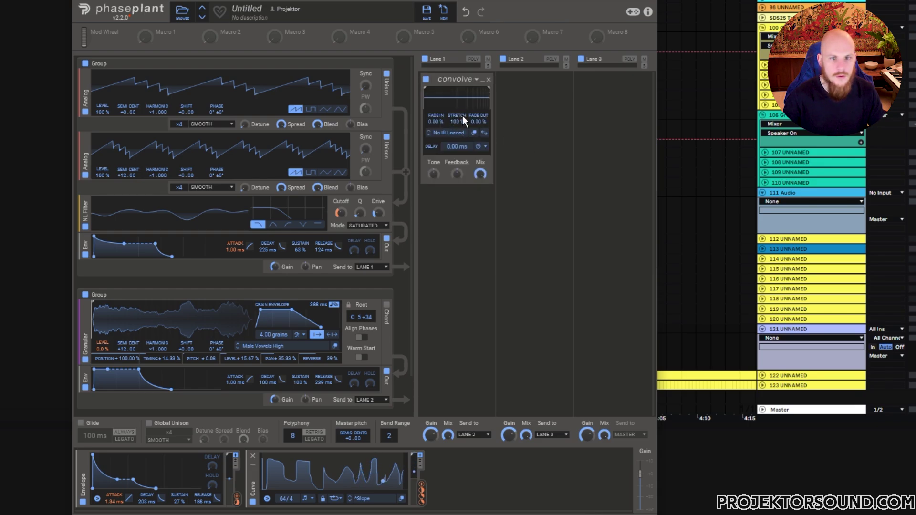
{"action": "left_click", "coordinate": [451, 132]}
{"action": "left_click", "coordinate": [614, 213]}
{"action": "left_click", "coordinate": [739, 136]}
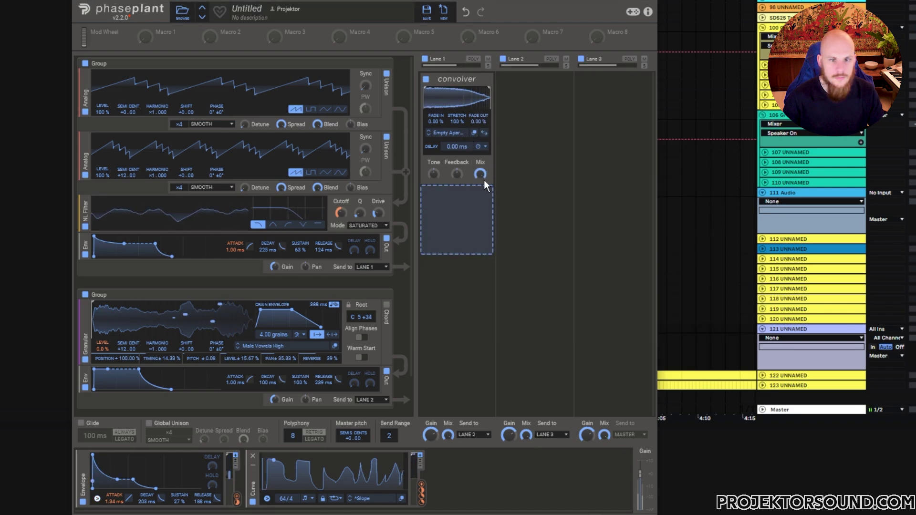
{"action": "mouse_move", "coordinate": [483, 173]}
{"action": "left_mouse_down"}
{"action": "mouse_move", "coordinate": [483, 186]}
{"action": "mouse_move", "coordinate": [469, 179]}
{"action": "left_mouse_up"}
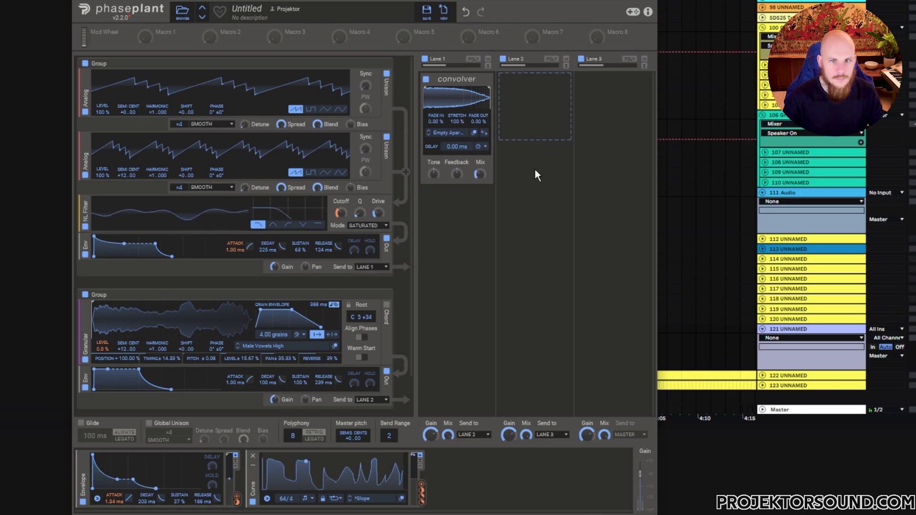
Add a Delay effect to Lane 3 and set its synced time to 3/8
{"action": "left_click", "coordinate": [620, 105]}
{"action": "left_click", "coordinate": [446, 149]}
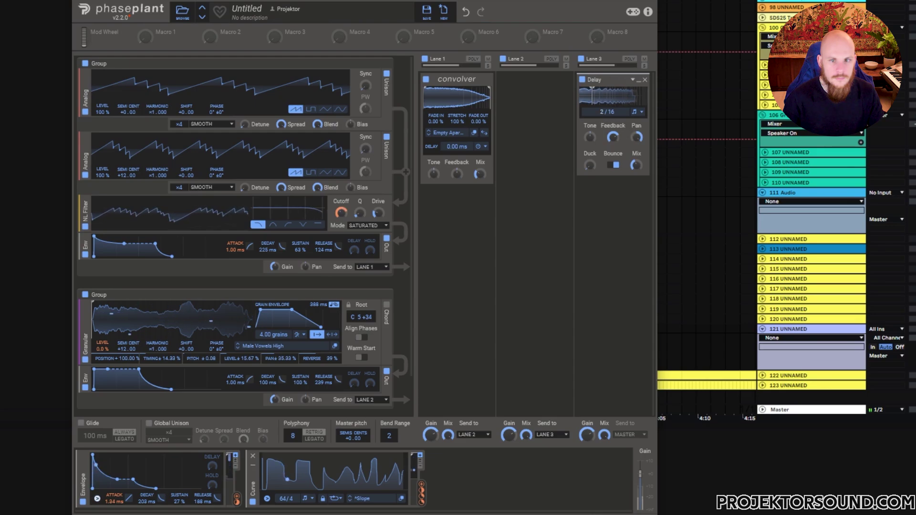
{"action": "left_click_drag", "start_coordinate": [612, 114], "coordinate": [612, 105]}
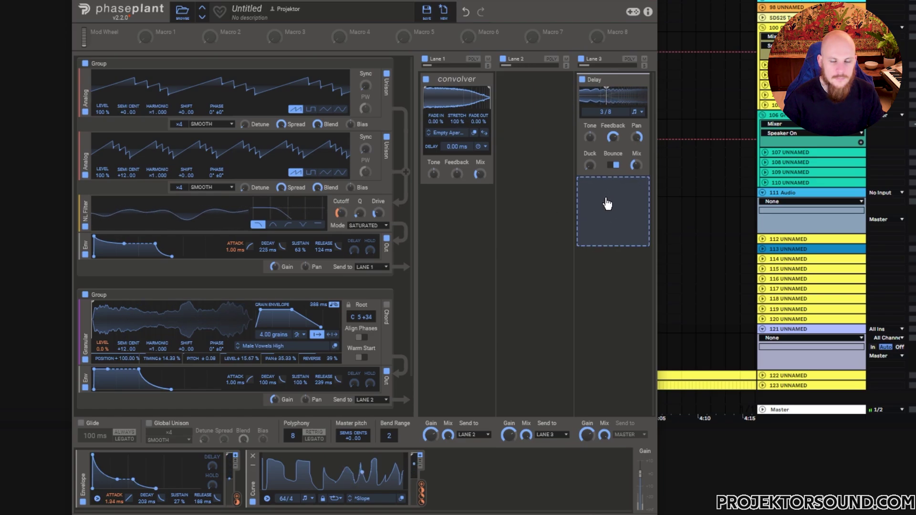
Add a Convolver below the Lane 3 delay, load the Garage Ramp Above impulse response, and reduce its mix
{"action": "left_click", "coordinate": [607, 204]}
{"action": "left_click", "coordinate": [617, 244]}
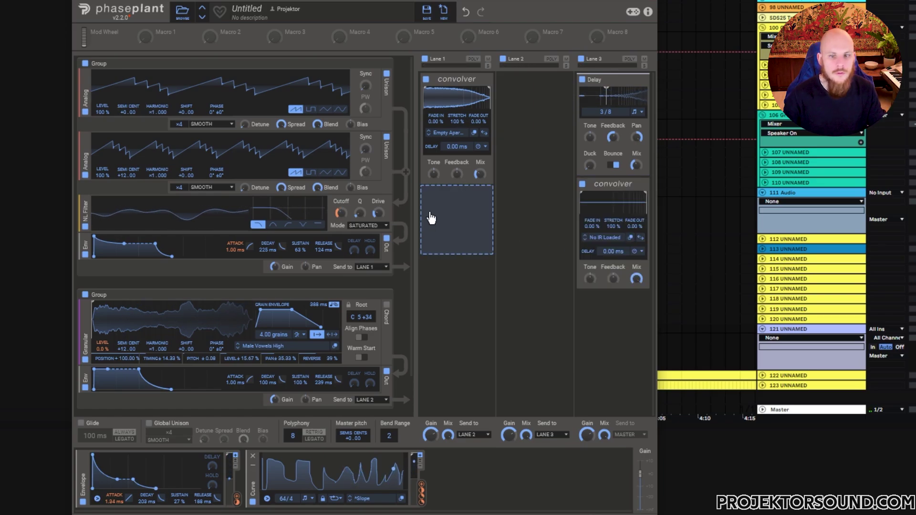
{"action": "left_click", "coordinate": [610, 237]}
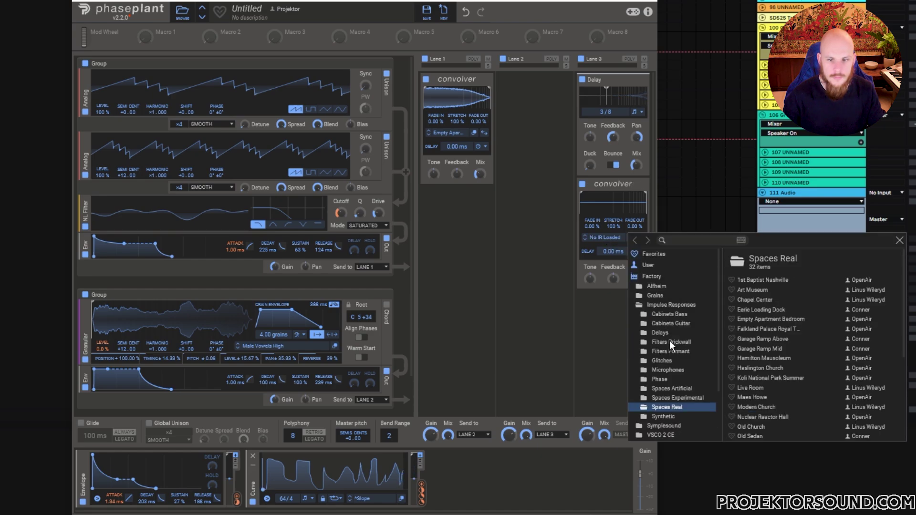
{"action": "left_click", "coordinate": [768, 341]}
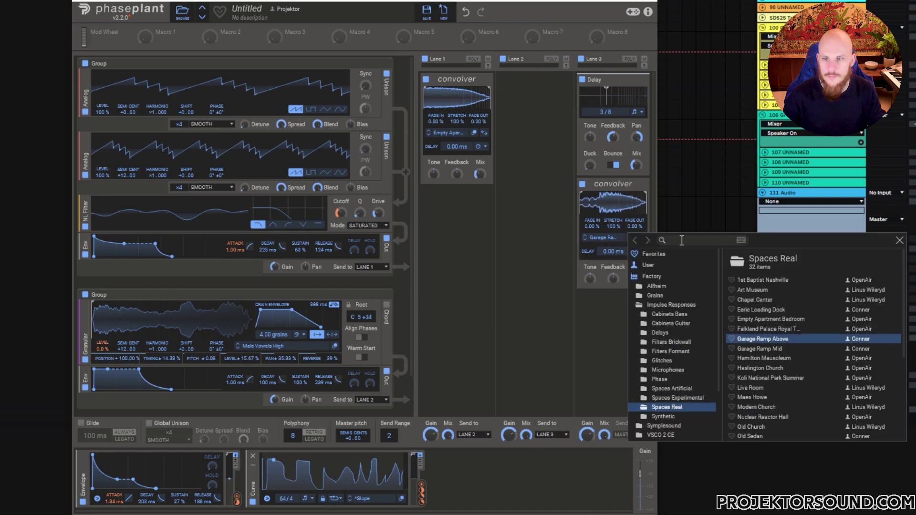
{"action": "left_click", "coordinate": [680, 250]}
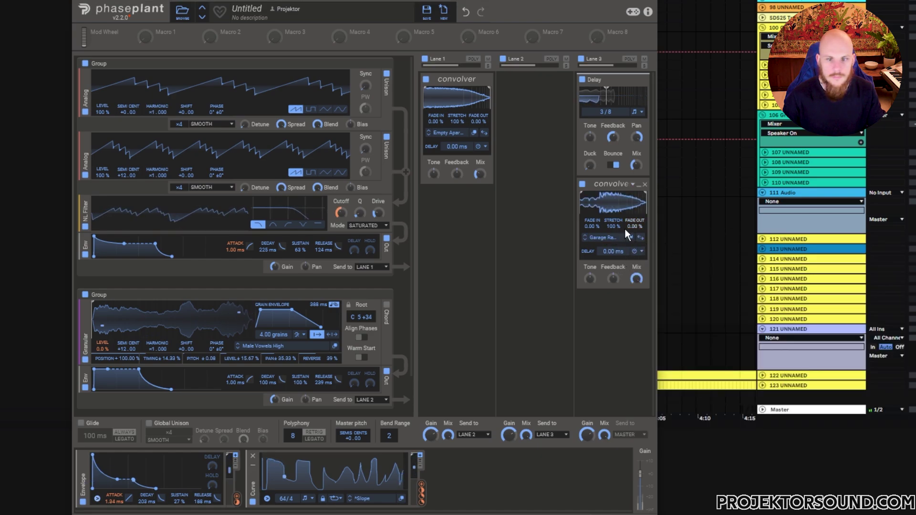
{"action": "left_click_drag", "start_coordinate": [638, 272], "coordinate": [597, 278]}
{"action": "mouse_move", "coordinate": [572, 337]}
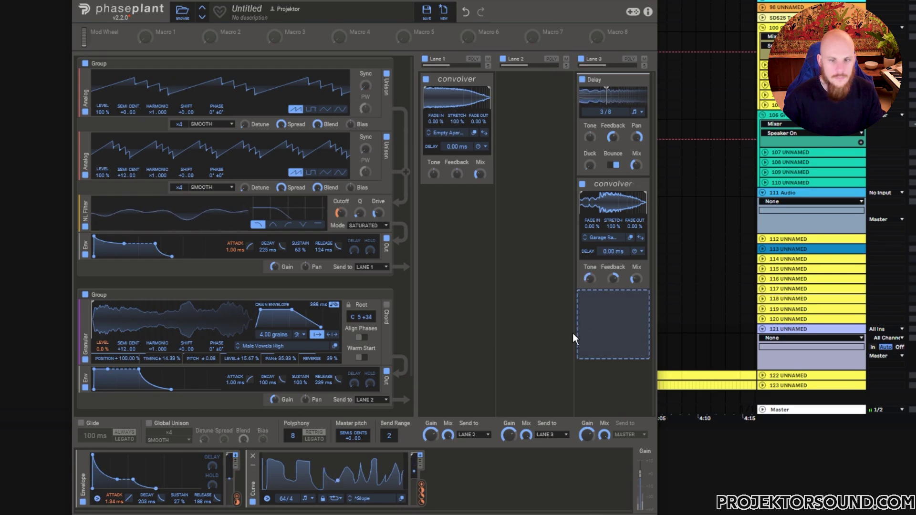
Add an LFO modulator, reshape it into a rising ramp, and sync its rate to 8/4
{"action": "mouse_move", "coordinate": [504, 484]}
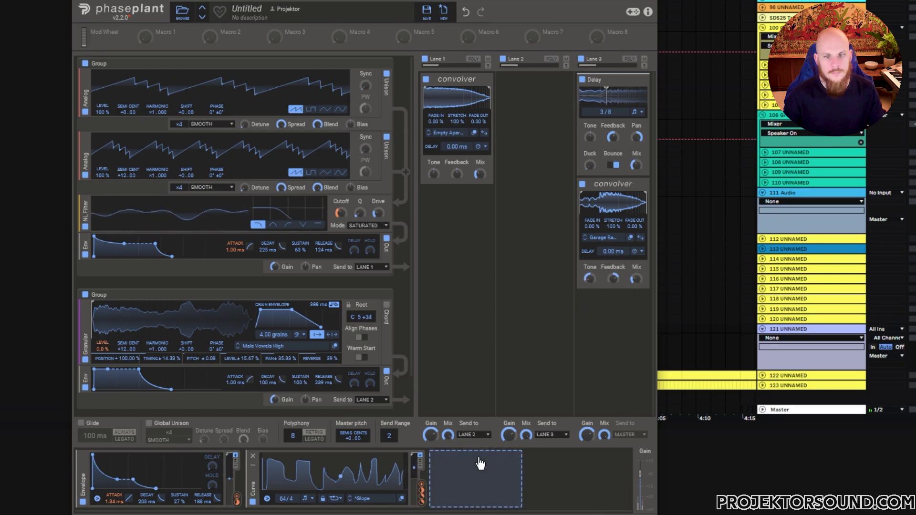
{"action": "left_click", "coordinate": [504, 485]}
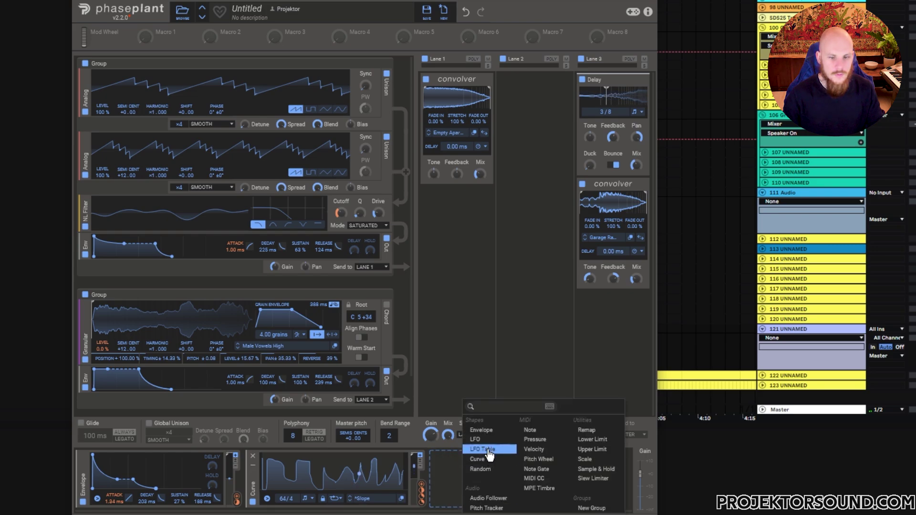
{"action": "left_click", "coordinate": [477, 439]}
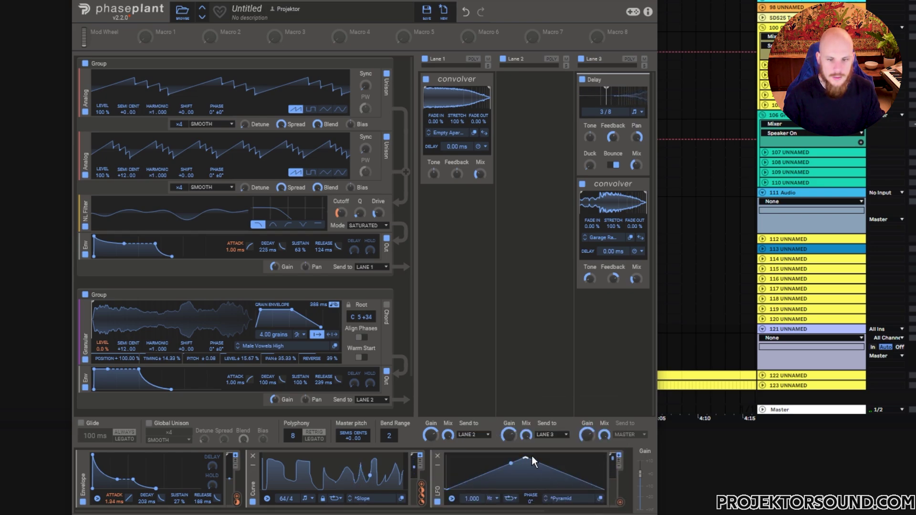
{"action": "left_click_drag", "start_coordinate": [524, 458], "coordinate": [603, 457]}
{"action": "left_click", "coordinate": [492, 498]}
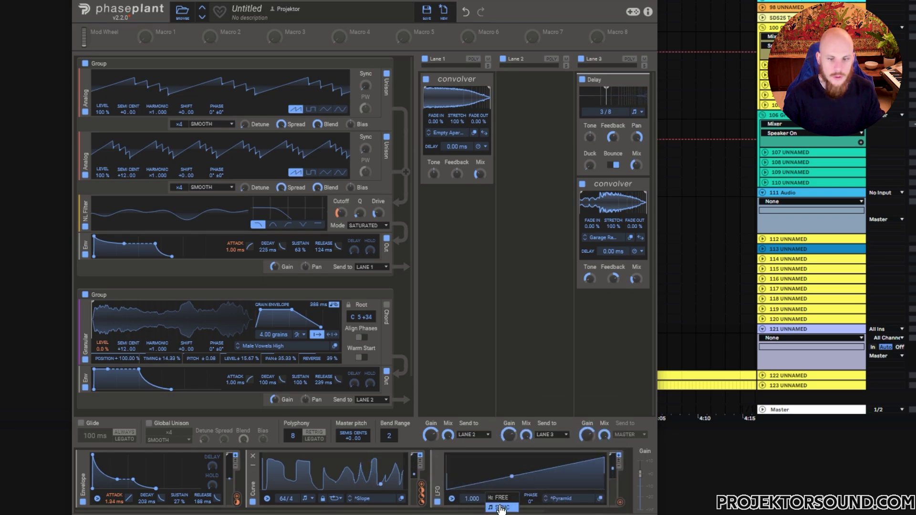
{"action": "left_click", "coordinate": [501, 508]}
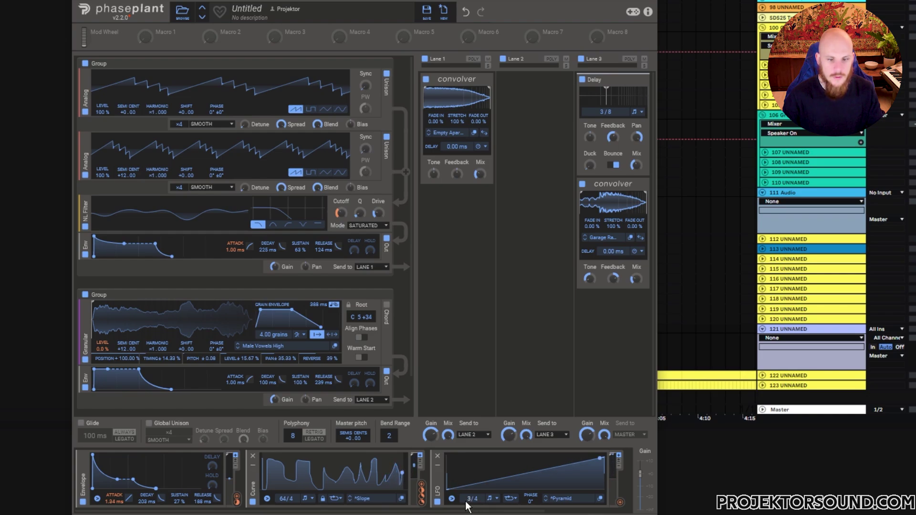
{"action": "left_click_drag", "start_coordinate": [472, 498], "coordinate": [472, 503]}
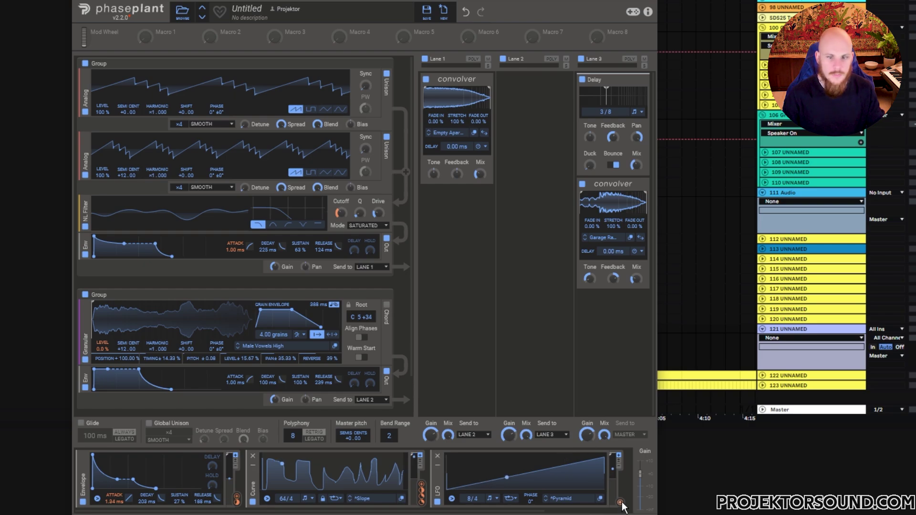
Modulate the Lane 3 convolver's tone and mix and the delay's mix with the ramp LFO
{"action": "left_click_drag", "start_coordinate": [620, 503], "coordinate": [589, 263]}
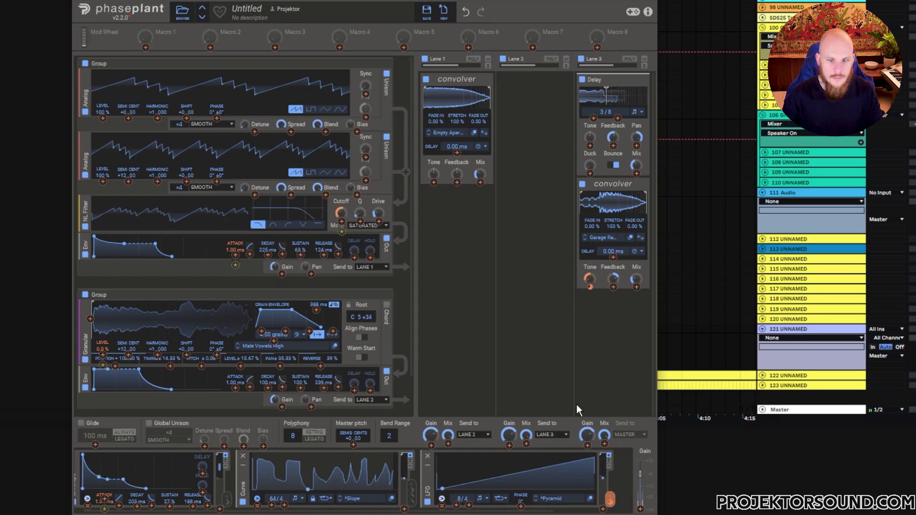
{"action": "left_click", "coordinate": [442, 503]}
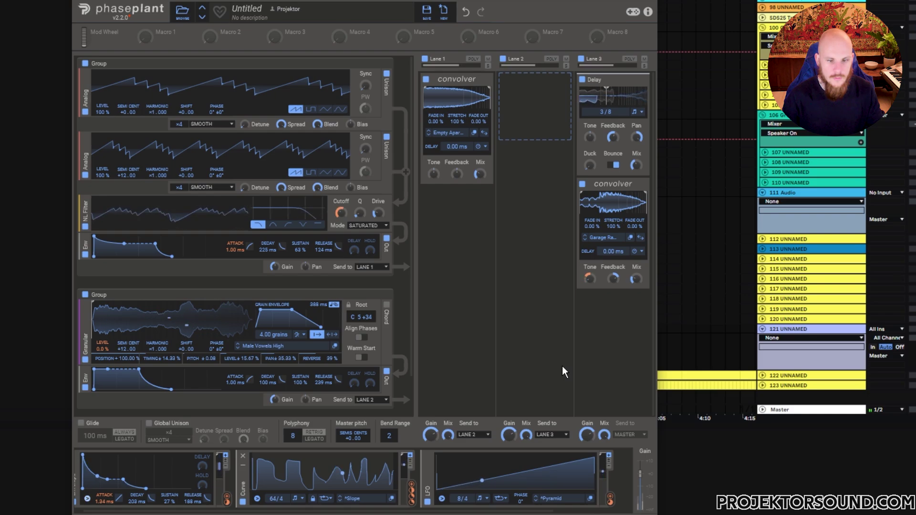
{"action": "mouse_move", "coordinate": [582, 363]}
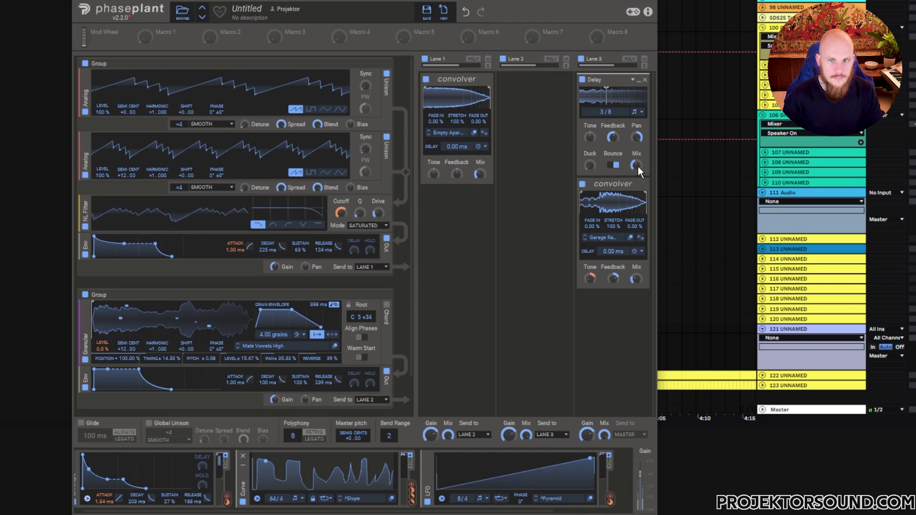
{"action": "left_click_drag", "start_coordinate": [611, 501], "coordinate": [637, 166]}
{"action": "left_click_drag", "start_coordinate": [610, 496], "coordinate": [636, 280]}
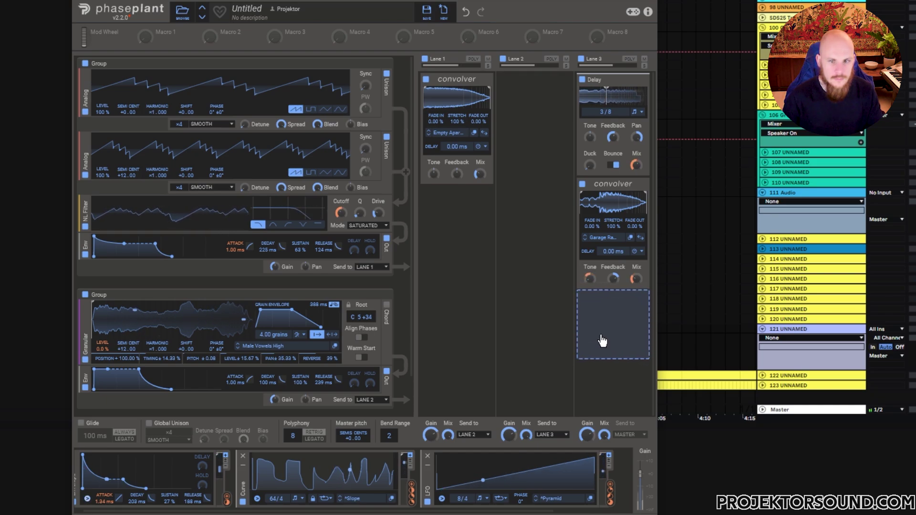
Assign Macro 1 to the Lane 3 delay's tone and the saw filter's cutoff, and turn Macro 1 down to its minimum
{"action": "mouse_move", "coordinate": [590, 138]}
{"action": "left_mouse_down"}
{"action": "mouse_move", "coordinate": [591, 160]}
{"action": "mouse_move", "coordinate": [591, 136]}
{"action": "left_mouse_up"}
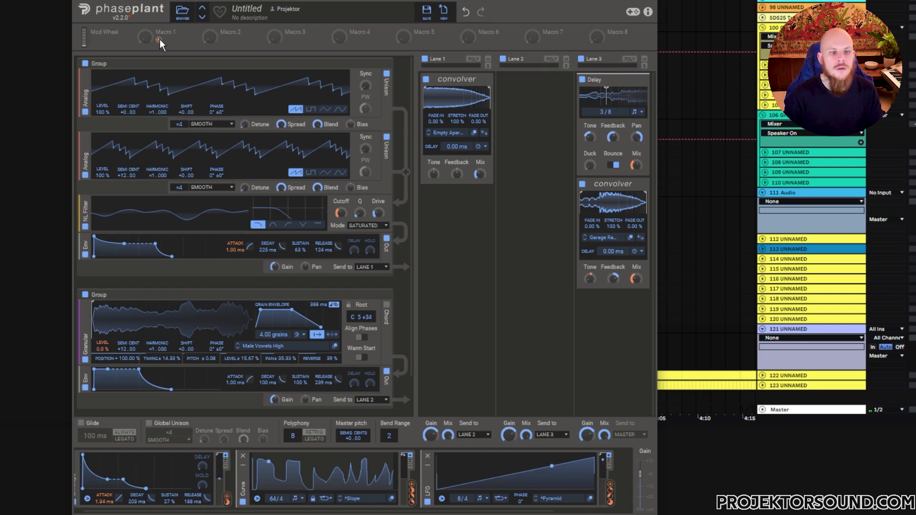
{"action": "left_click_drag", "start_coordinate": [159, 39], "coordinate": [590, 149]}
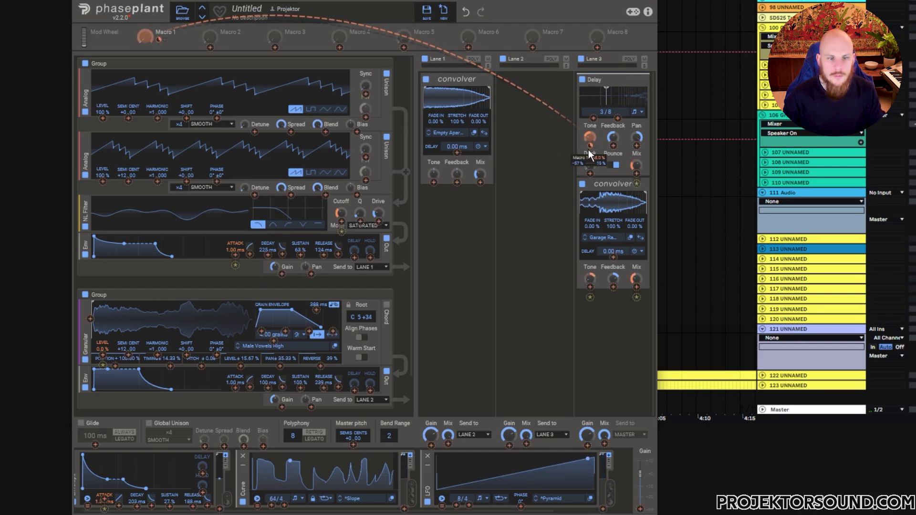
{"action": "left_click_drag", "start_coordinate": [342, 221], "coordinate": [342, 208]}
{"action": "left_click", "coordinate": [453, 244]}
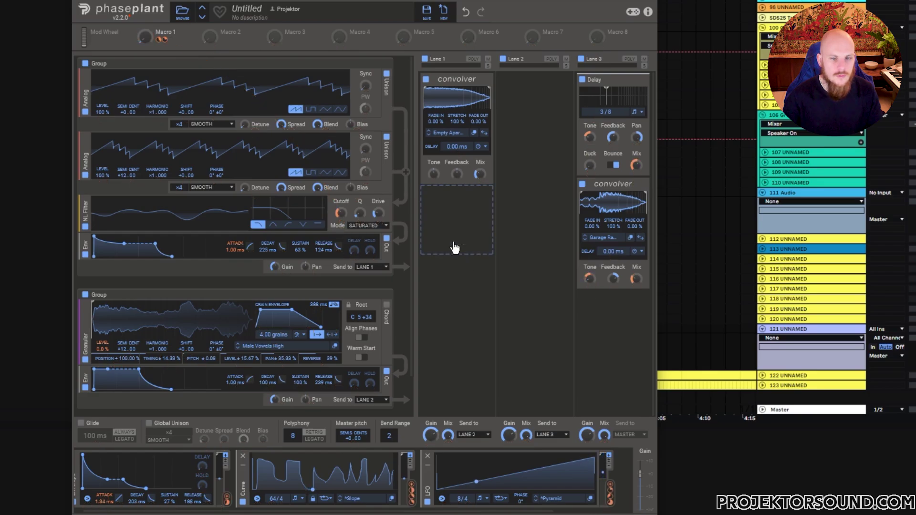
{"action": "left_click", "coordinate": [145, 37]}
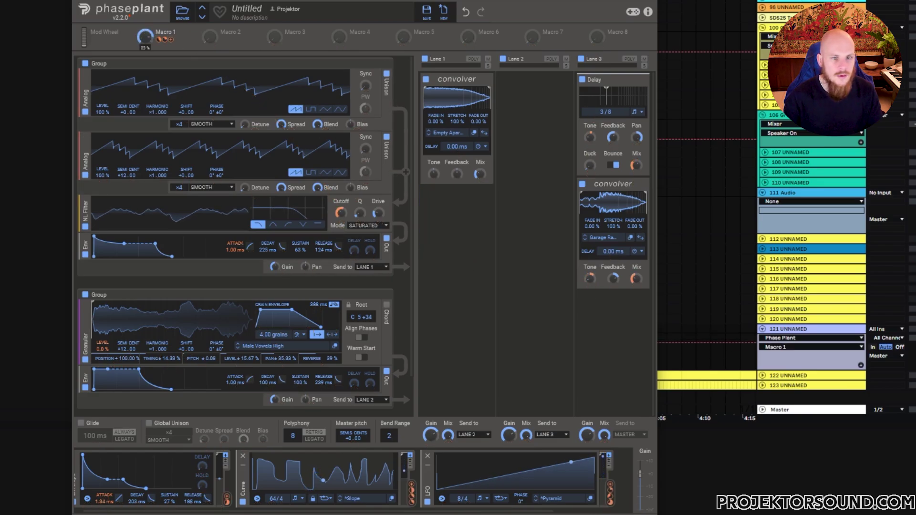
{"action": "left_click_drag", "start_coordinate": [145, 37], "coordinate": [145, 79]}
In the Ableton Live arrangement, draw Macro 1 automation rising from minimum to 1.00 across the track 121 clip, and start playback
{"action": "key", "text": "ctrl+alt+p"}
{"action": "left_click", "coordinate": [316, 359]}
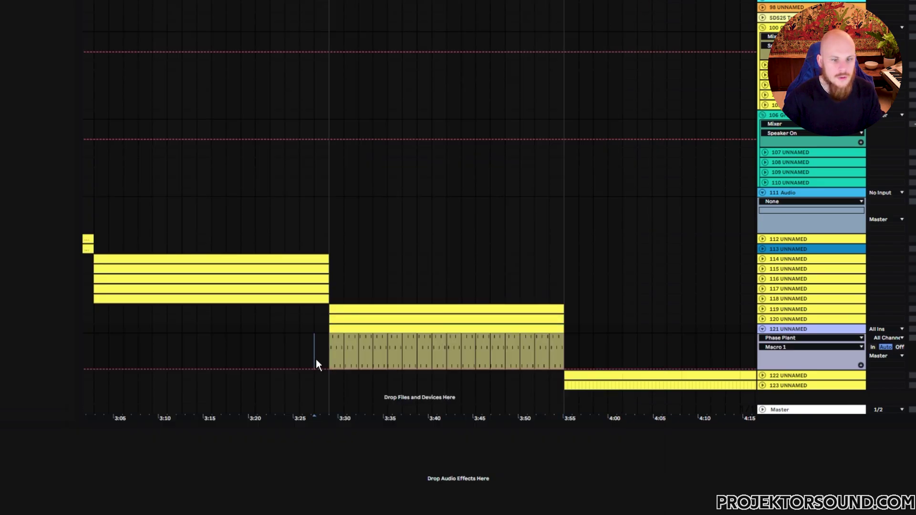
{"action": "left_click", "coordinate": [329, 369]}
{"action": "left_click_drag", "start_coordinate": [566, 372], "coordinate": [568, 336]}
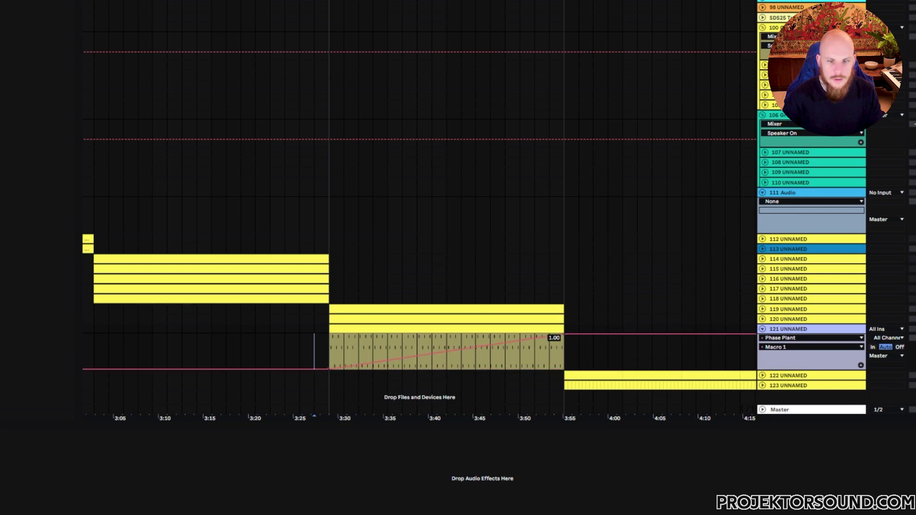
{"action": "key", "text": "space"}
Return to the Phase Plant window and increase the Curve modulation depth on the granular level
{"action": "key", "text": "ctrl+alt+p"}
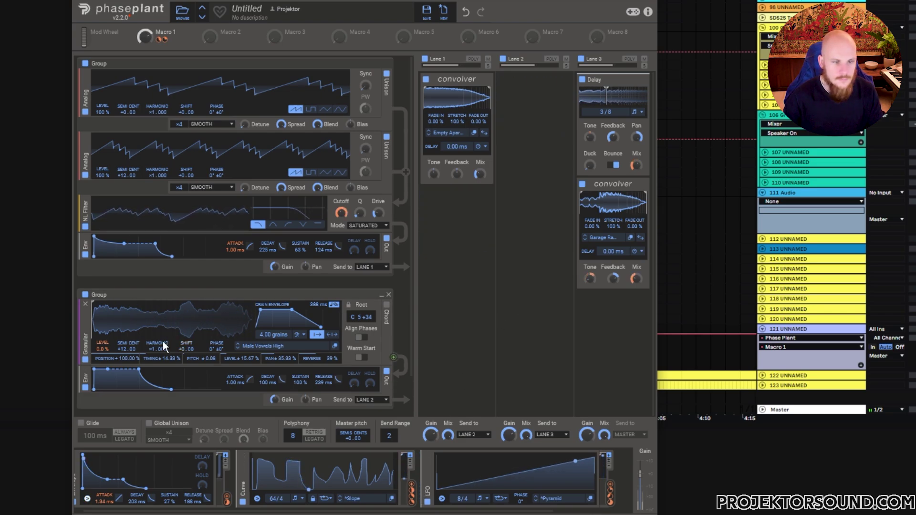
{"action": "left_click_drag", "start_coordinate": [102, 355], "coordinate": [102, 339]}
Add a Stereo effect to Lane 2 and increase its width
{"action": "mouse_move", "coordinate": [519, 122]}
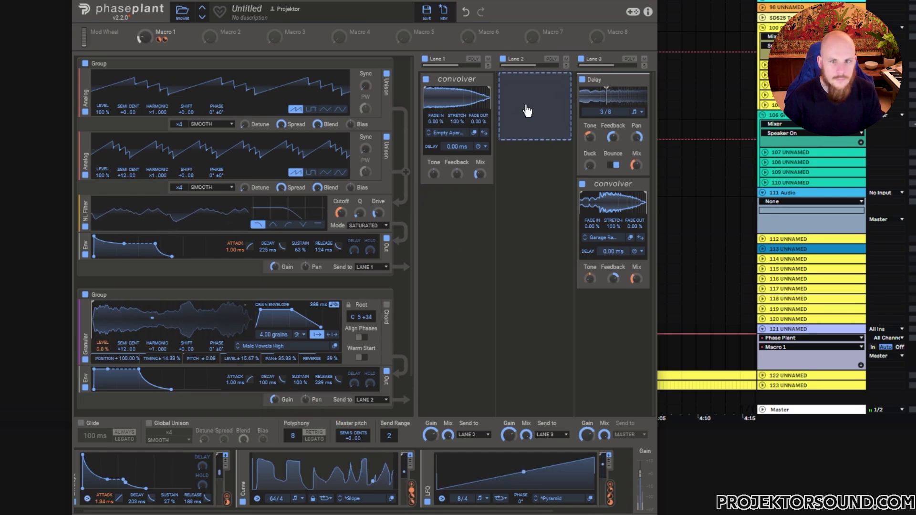
{"action": "left_click", "coordinate": [526, 108]}
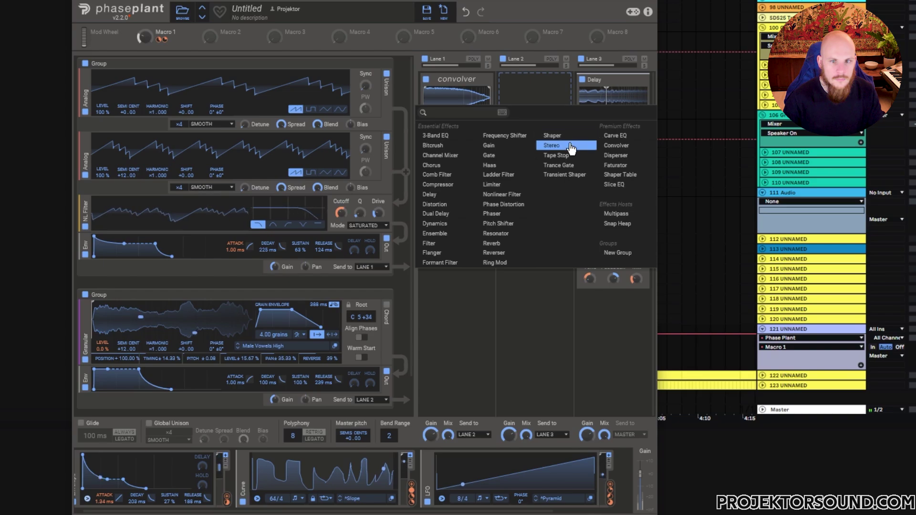
{"action": "left_click", "coordinate": [553, 146]}
{"action": "left_click_drag", "start_coordinate": [535, 102], "coordinate": [535, 93]}
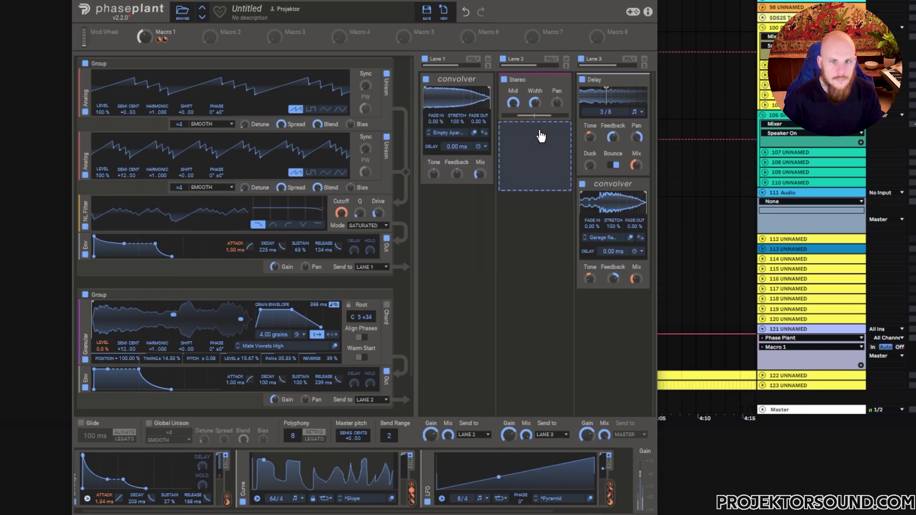
Send Lane 1 to Lane 3, and add a Chorus with three taps and adjusted depth and spread to Lane 2
{"action": "left_click", "coordinate": [471, 434]}
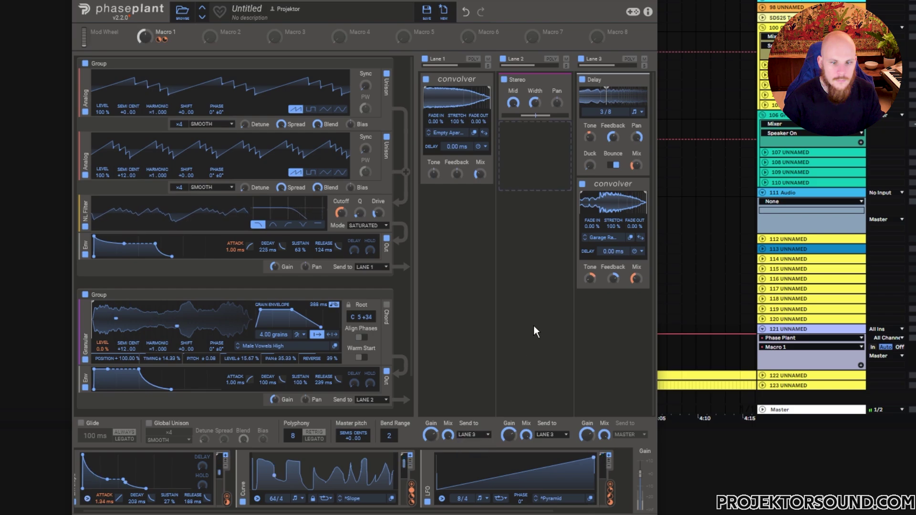
{"action": "left_click", "coordinate": [535, 142]}
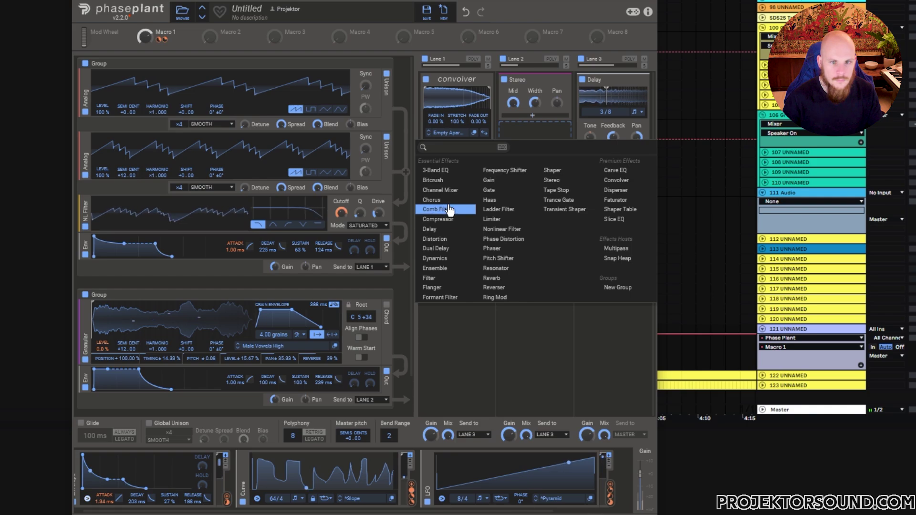
{"action": "left_click", "coordinate": [432, 200]}
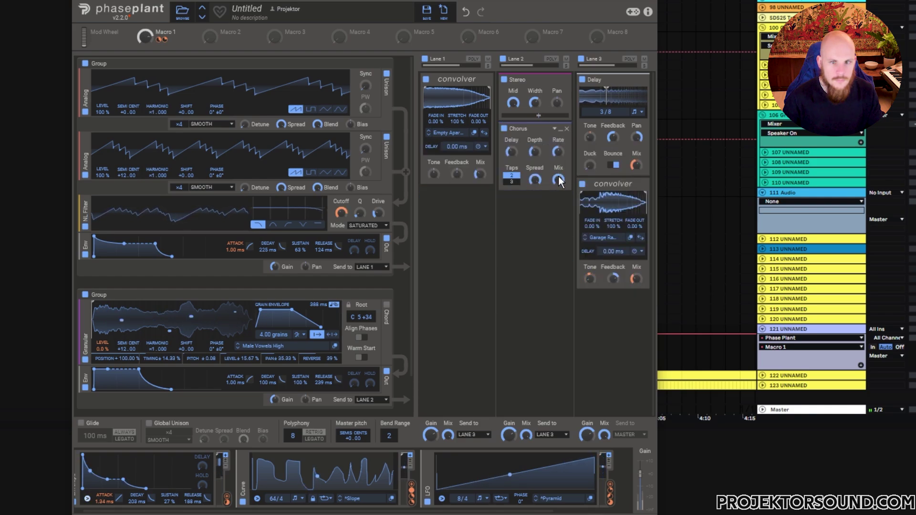
{"action": "left_click_drag", "start_coordinate": [524, 183], "coordinate": [532, 199]}
{"action": "left_click_drag", "start_coordinate": [512, 156], "coordinate": [534, 151]}
{"action": "left_click_drag", "start_coordinate": [535, 179], "coordinate": [537, 184]}
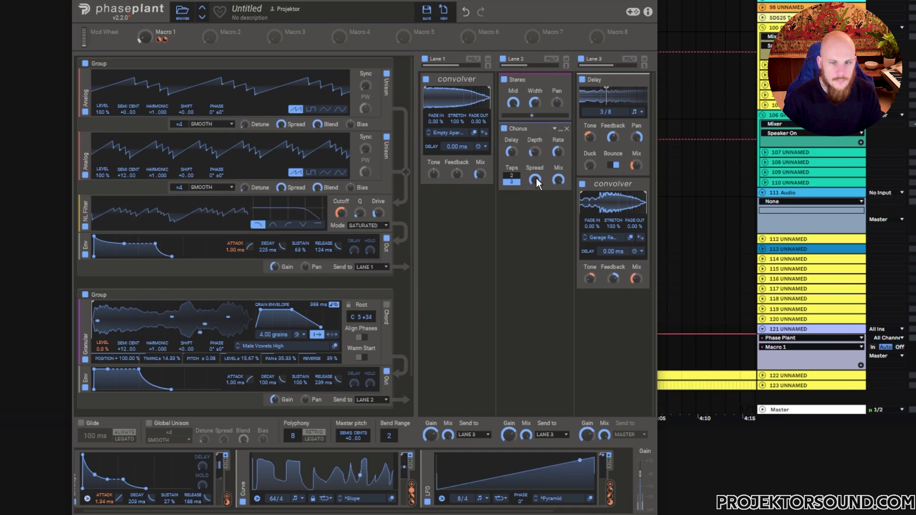
Add a Phaser below the Chorus in Lane 2 and adjust its cutoff and mix
{"action": "left_click", "coordinate": [539, 214]}
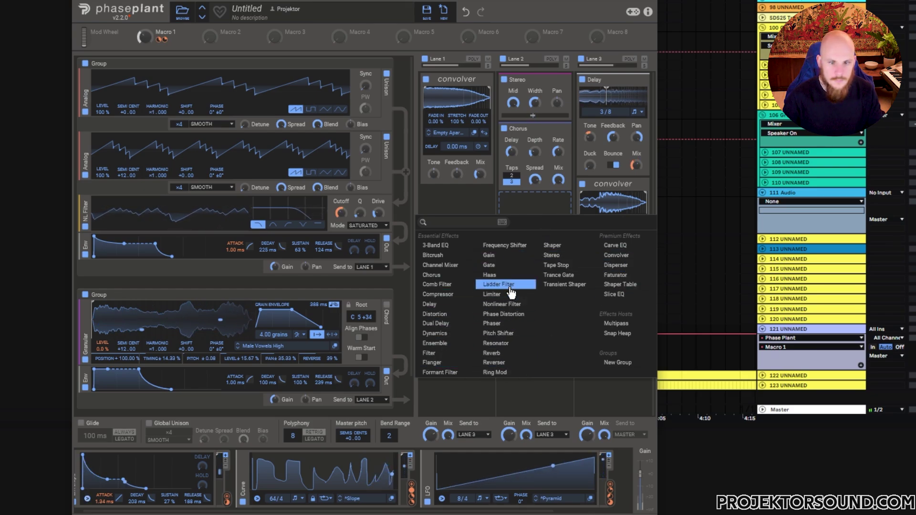
{"action": "left_click", "coordinate": [505, 324]}
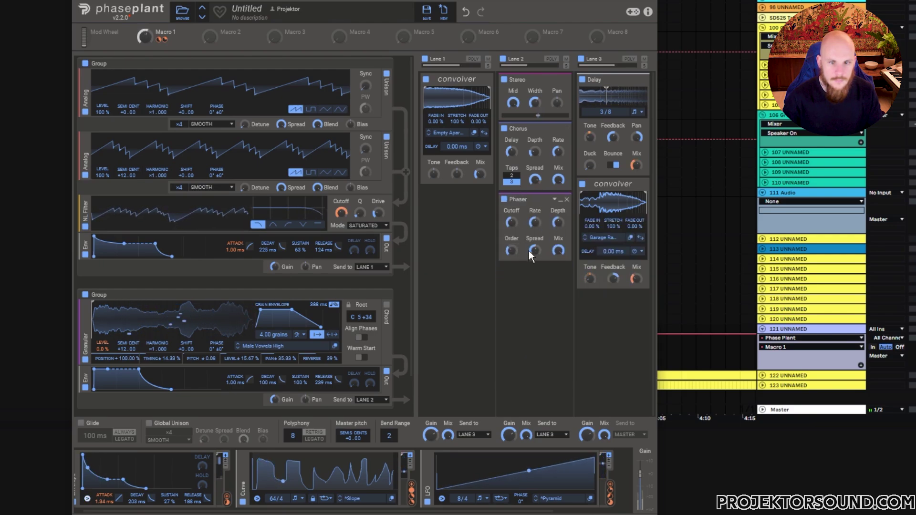
{"action": "left_click_drag", "start_coordinate": [512, 222], "coordinate": [511, 221]}
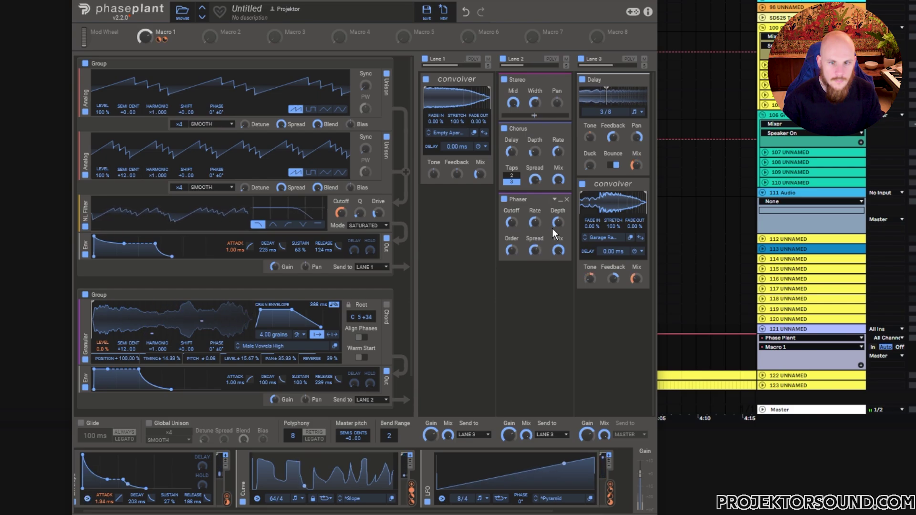
{"action": "left_click_drag", "start_coordinate": [558, 248], "coordinate": [558, 247]}
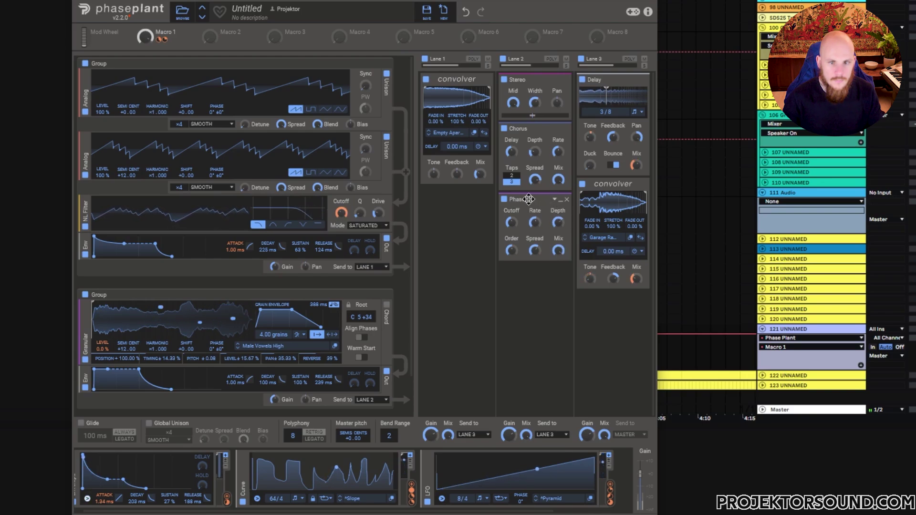
Duplicate the Phaser twice in Lane 2 and turn the mix of all three Phasers down to minimum
{"action": "left_click_drag", "start_coordinate": [528, 199], "coordinate": [528, 338]}
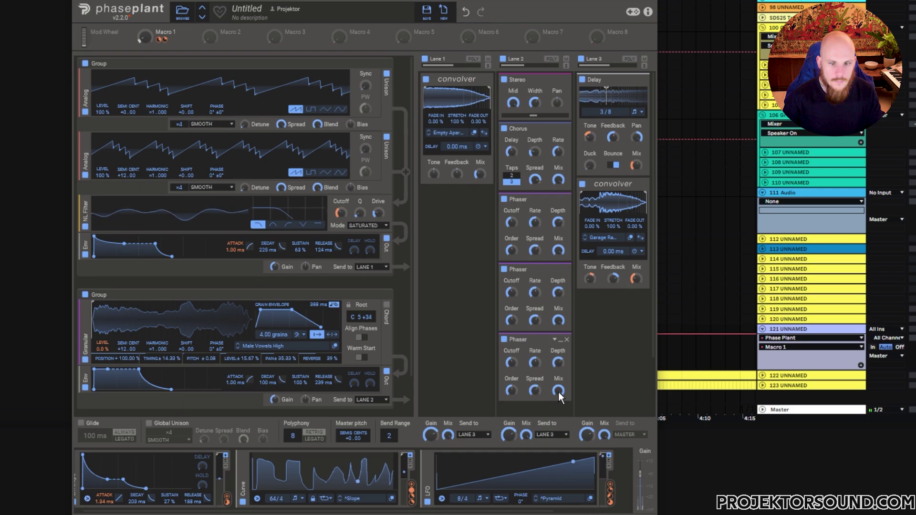
{"action": "left_click_drag", "start_coordinate": [558, 391], "coordinate": [558, 410]}
{"action": "left_click_drag", "start_coordinate": [559, 320], "coordinate": [558, 339]}
{"action": "left_click_drag", "start_coordinate": [559, 250], "coordinate": [559, 255]}
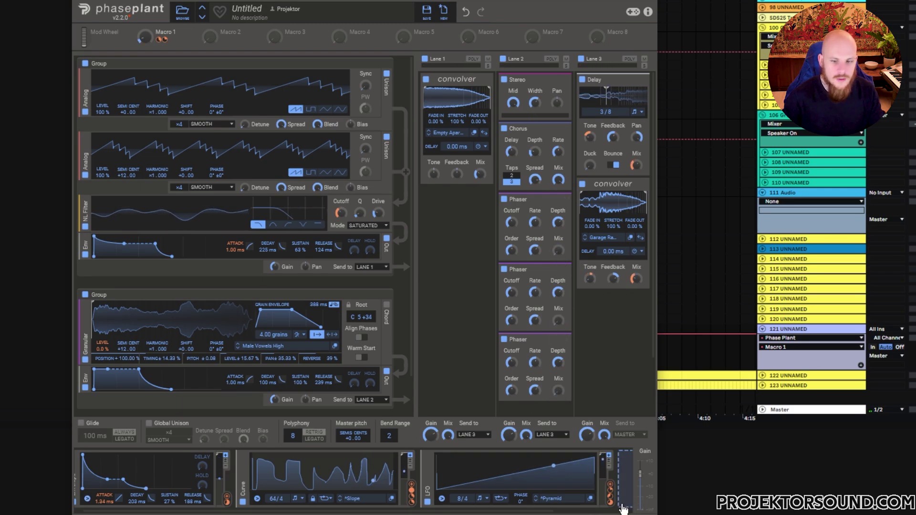
Assign the LFO to the mix of all three Phasers, and collapse the Phasers in Lane 2
{"action": "left_click_drag", "start_coordinate": [614, 485], "coordinate": [558, 384]}
{"action": "left_click_drag", "start_coordinate": [558, 329], "coordinate": [558, 303]}
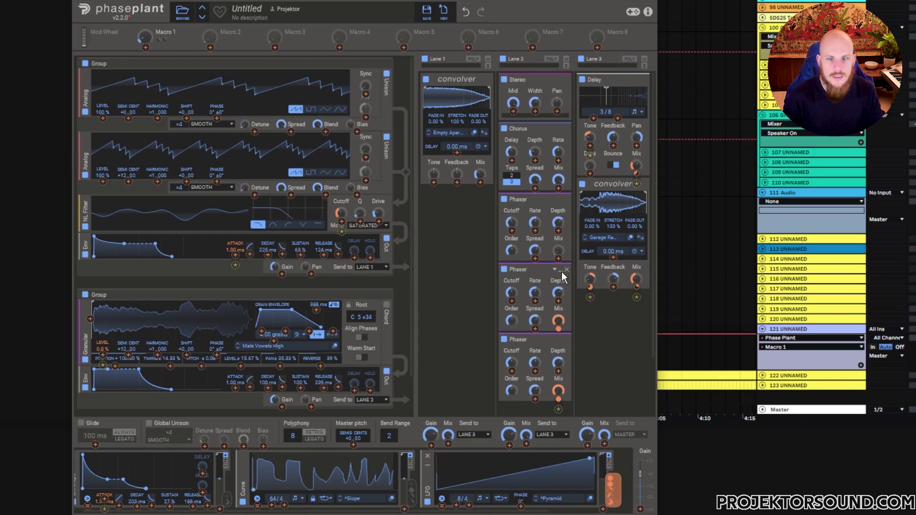
{"action": "left_click_drag", "start_coordinate": [562, 271], "coordinate": [558, 251]}
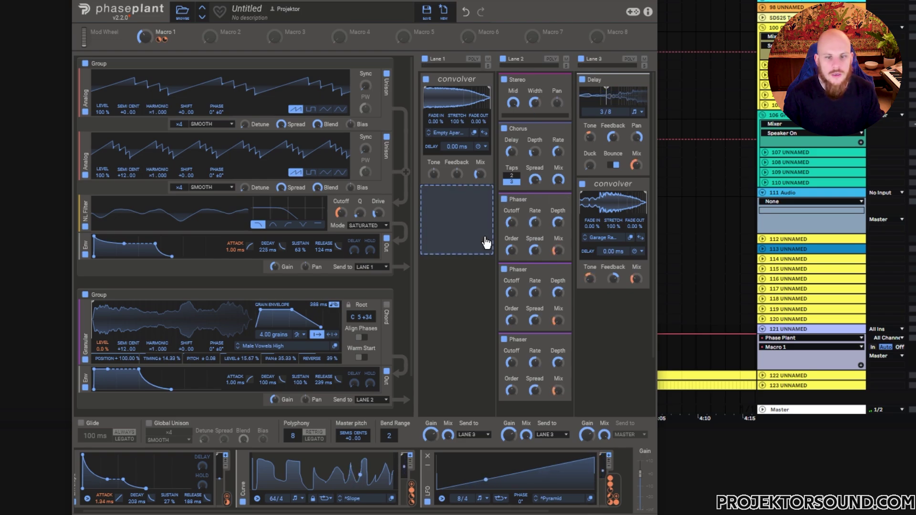
{"action": "double_click", "coordinate": [517, 269]}
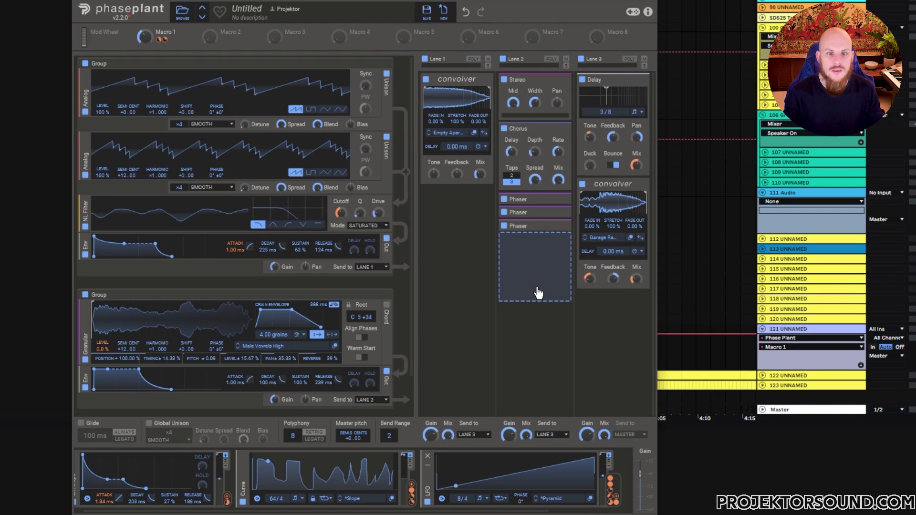
Add a Flanger to Lane 1 with raised feedback and Scroll enabled, and assign a negative LFO modulation to its mix
{"action": "left_click", "coordinate": [467, 204]}
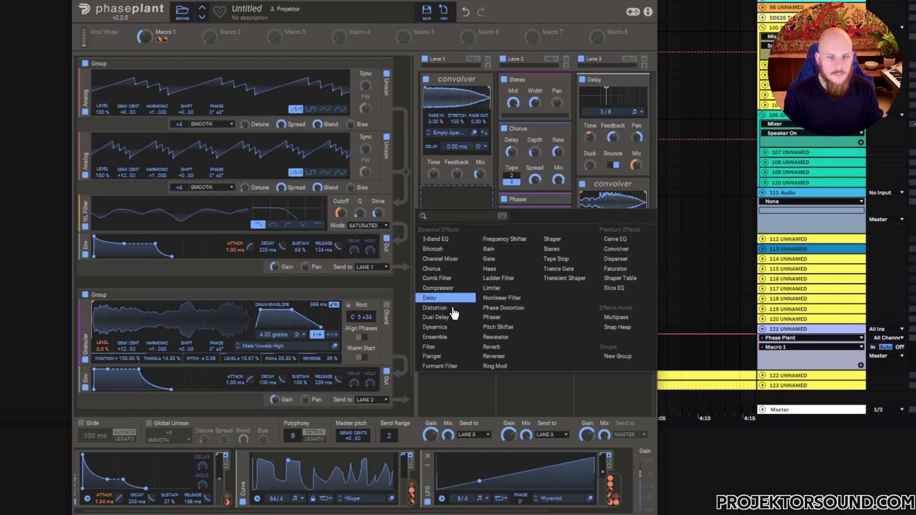
{"action": "left_click", "coordinate": [443, 358]}
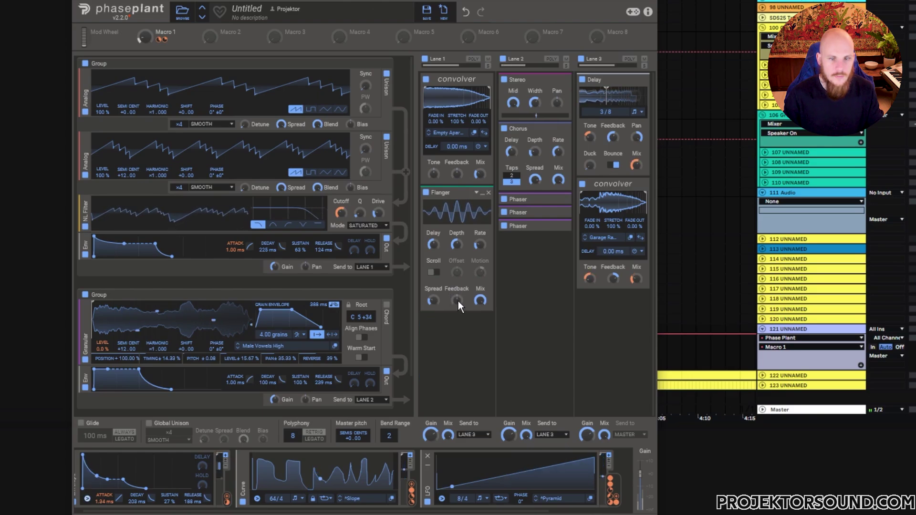
{"action": "left_click_drag", "start_coordinate": [460, 302], "coordinate": [460, 301]}
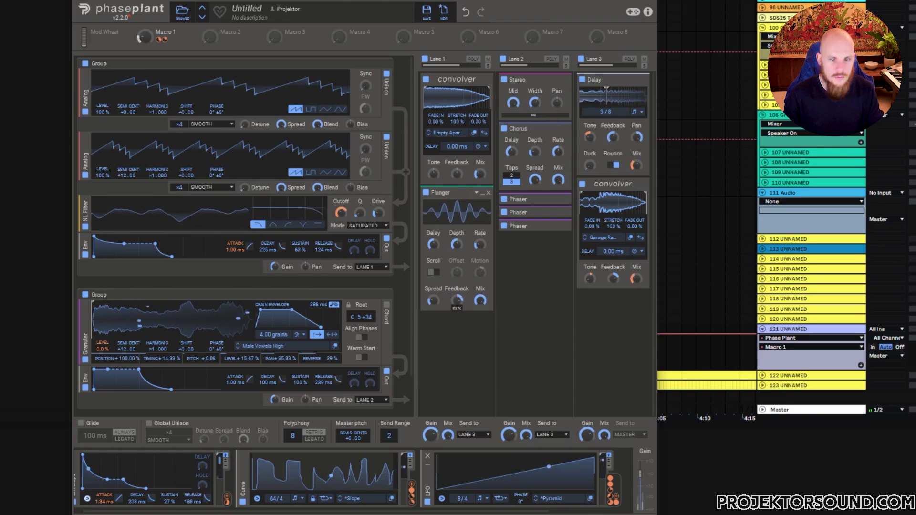
{"action": "left_click", "coordinate": [434, 272]}
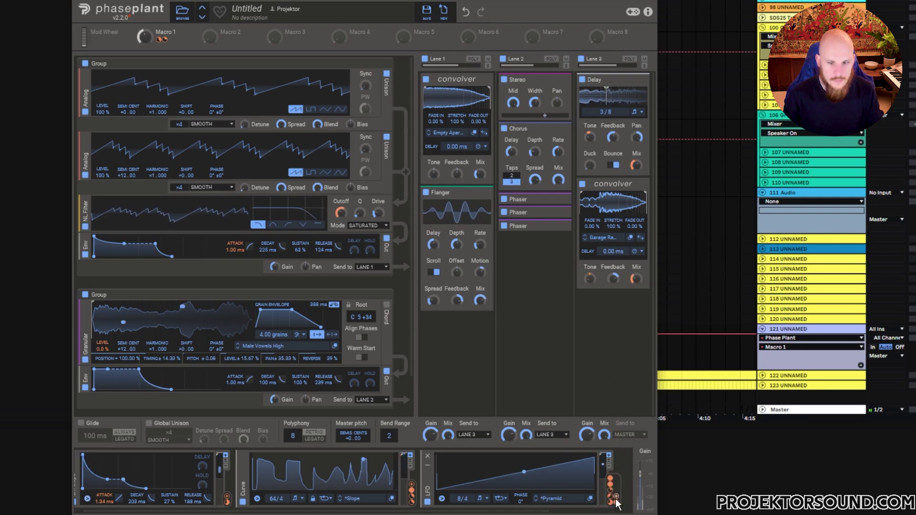
{"action": "left_click_drag", "start_coordinate": [618, 498], "coordinate": [480, 324]}
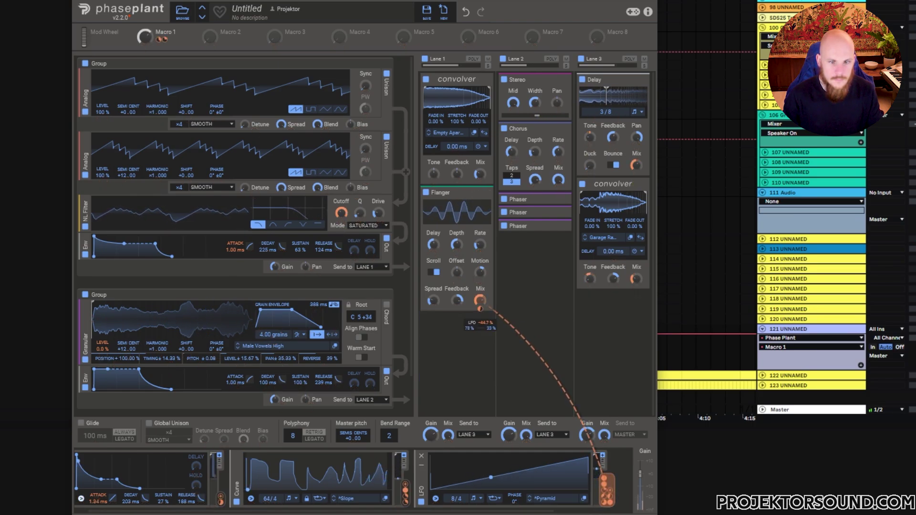
Add a Slice EQ below the Flanger in Lane 1 with a 24 dB/oct low cut at 20.0 Hz
{"action": "left_click", "coordinate": [466, 337]}
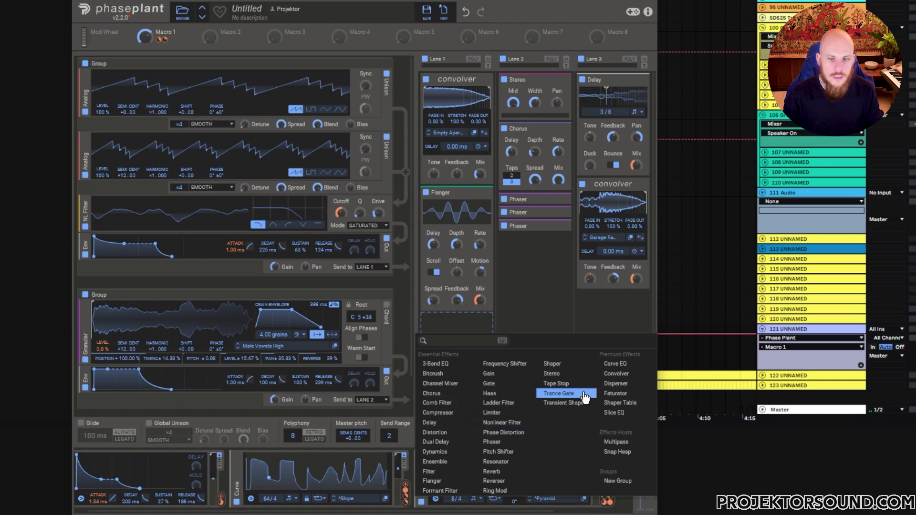
{"action": "left_click", "coordinate": [621, 413]}
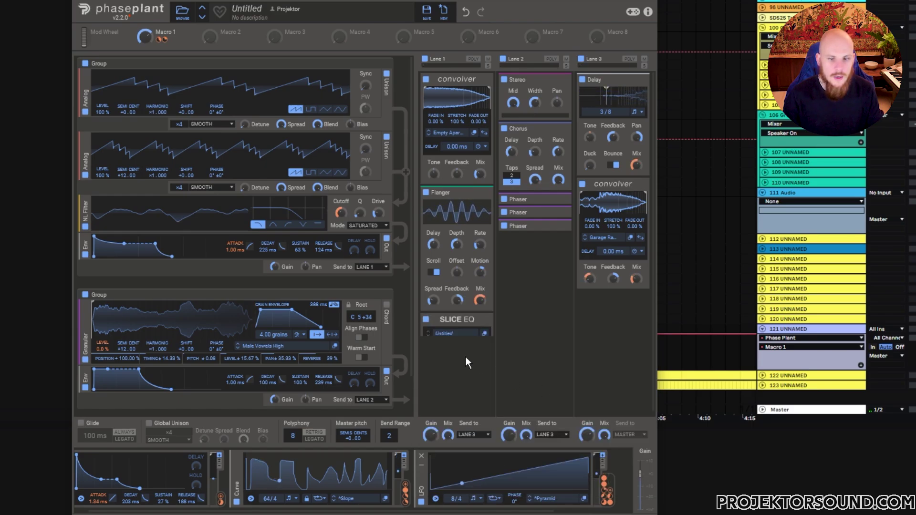
{"action": "left_click", "coordinate": [484, 333]}
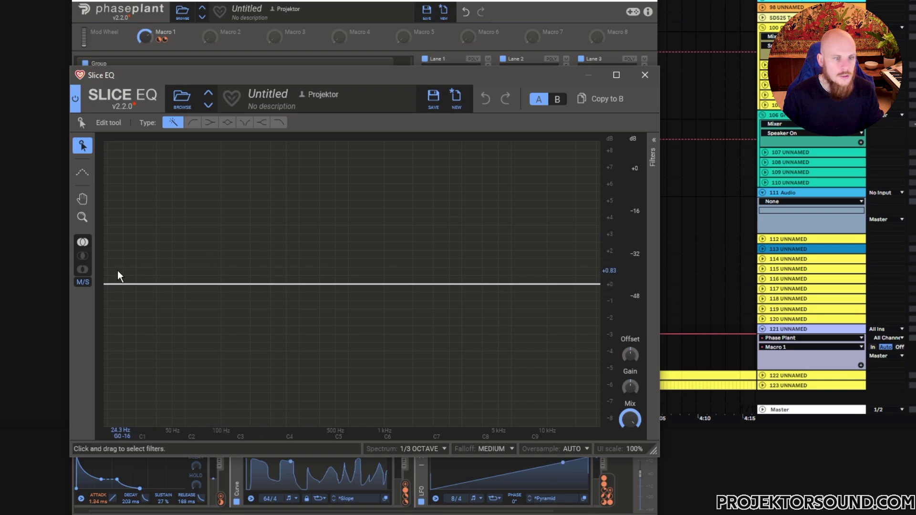
{"action": "left_click", "coordinate": [107, 286]}
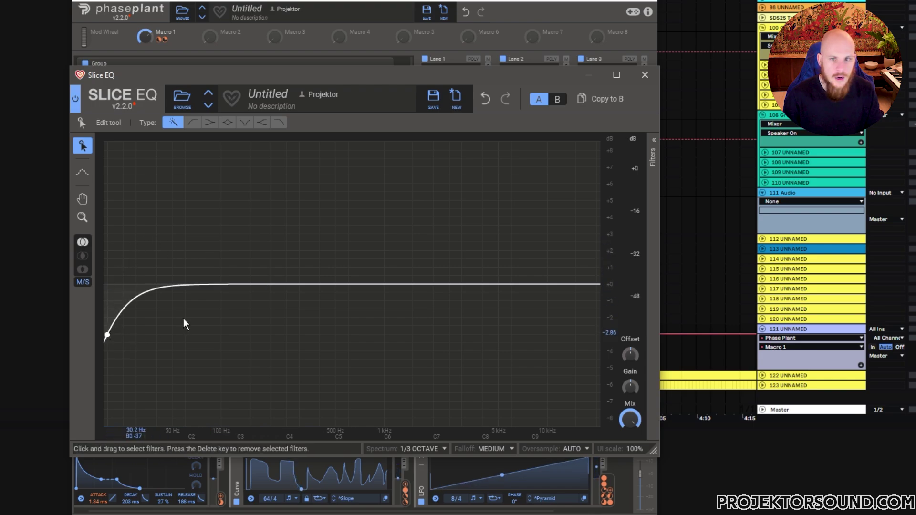
{"action": "left_click", "coordinate": [654, 149]}
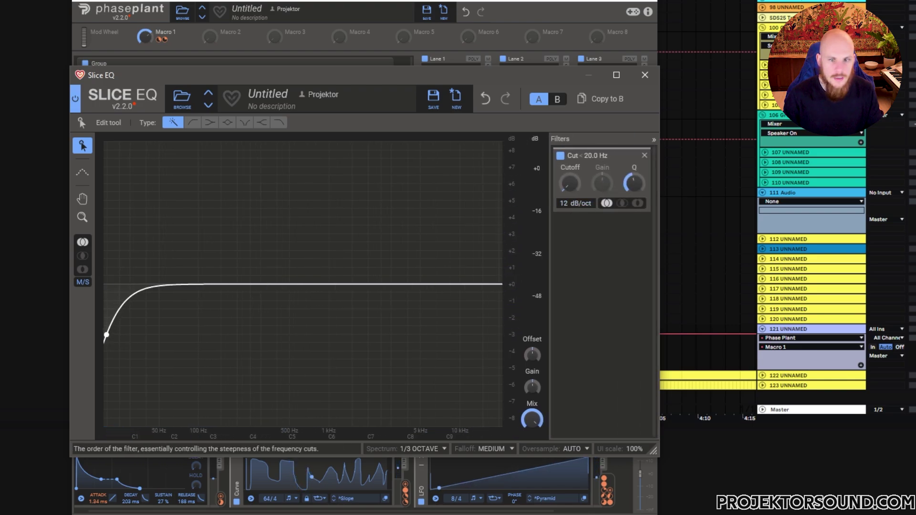
{"action": "scroll", "coordinate": [576, 203], "scroll_direction": "up", "scroll_amount": 1}
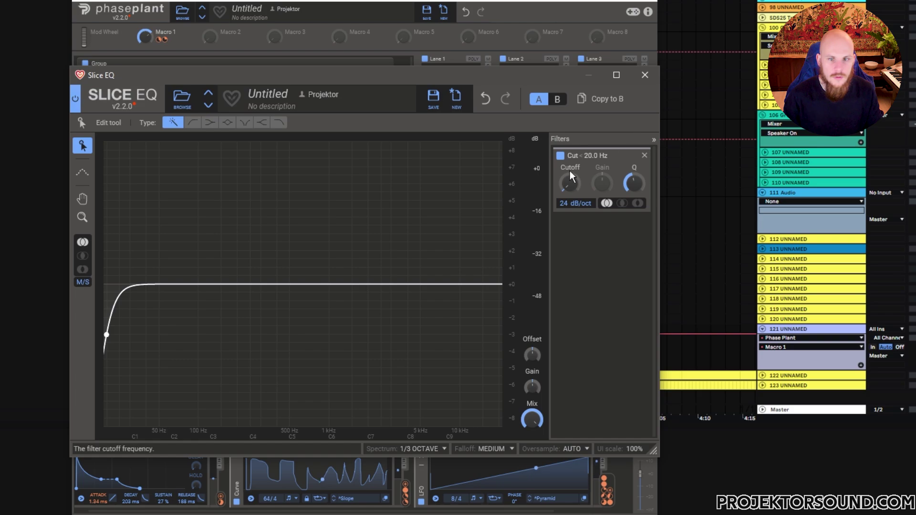
{"action": "left_click", "coordinate": [645, 75]}
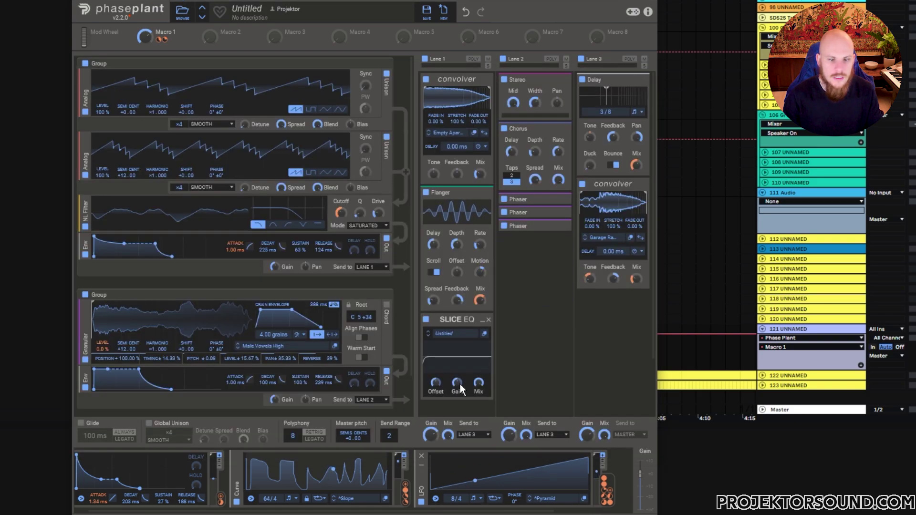
Assign the LFO to the Slice EQ's offset, and set its low cut to 93.2 Hz at 6 dB/oct
{"action": "left_click_drag", "start_coordinate": [436, 384], "coordinate": [436, 353]}
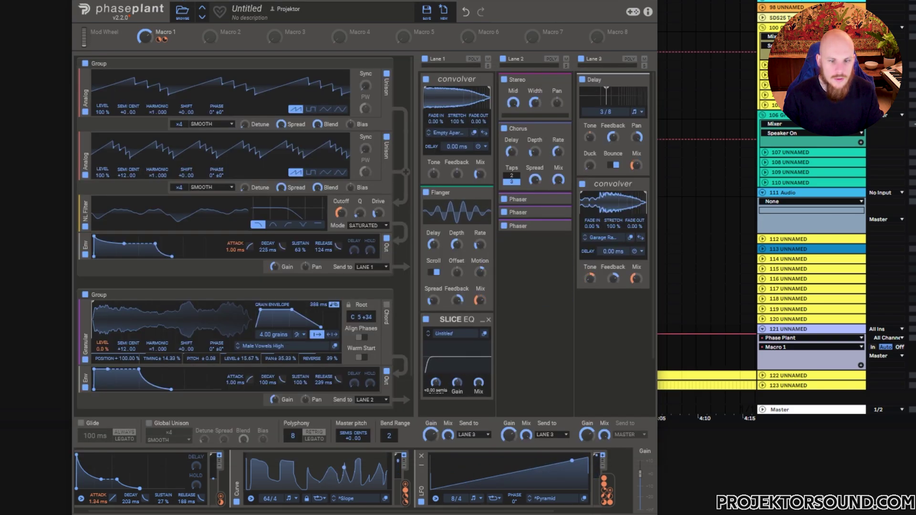
{"action": "left_click_drag", "start_coordinate": [605, 482], "coordinate": [438, 401]}
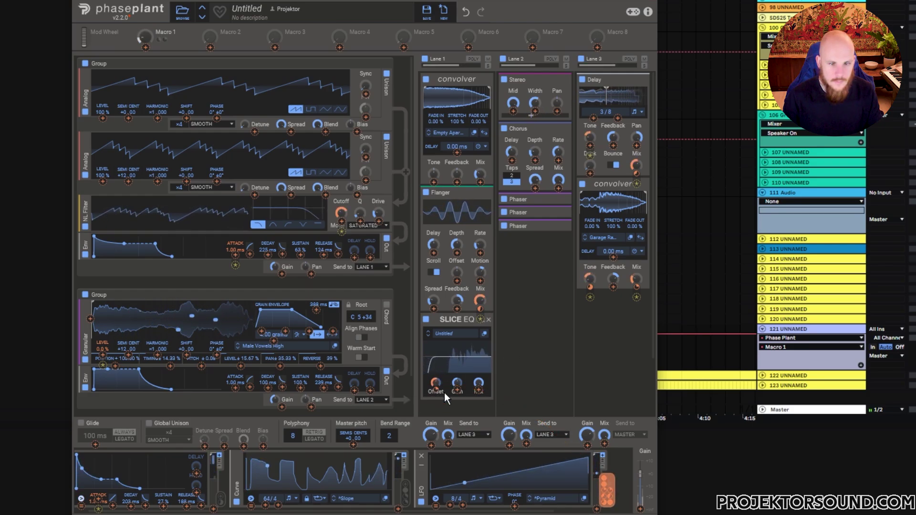
{"action": "left_click", "coordinate": [482, 334]}
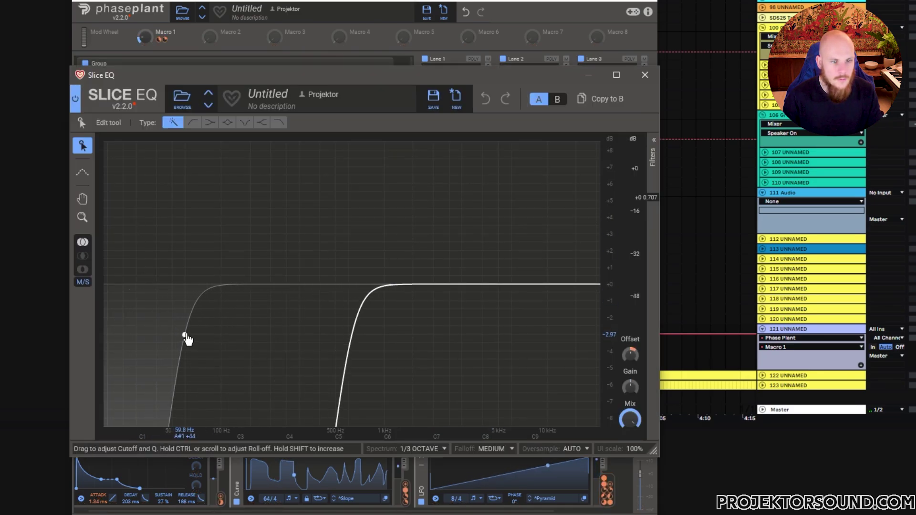
{"action": "left_click", "coordinate": [652, 142]}
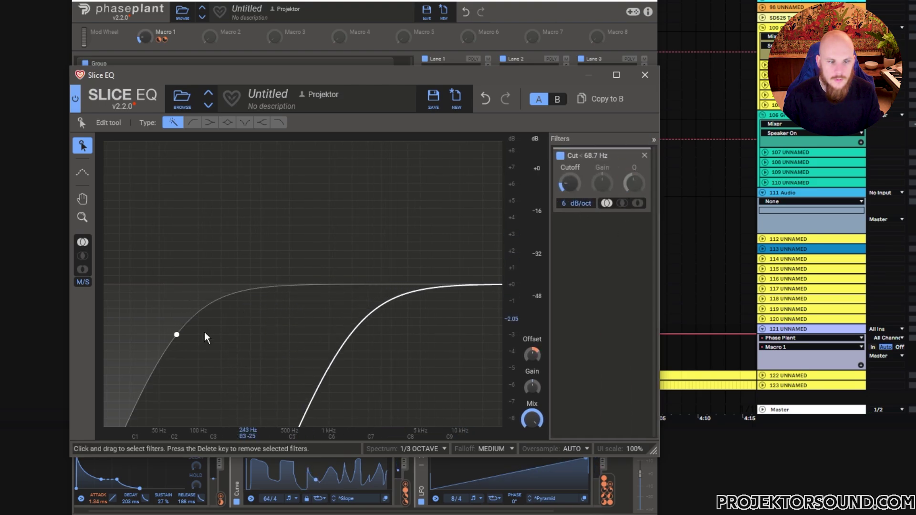
{"action": "left_click_drag", "start_coordinate": [178, 336], "coordinate": [199, 342]}
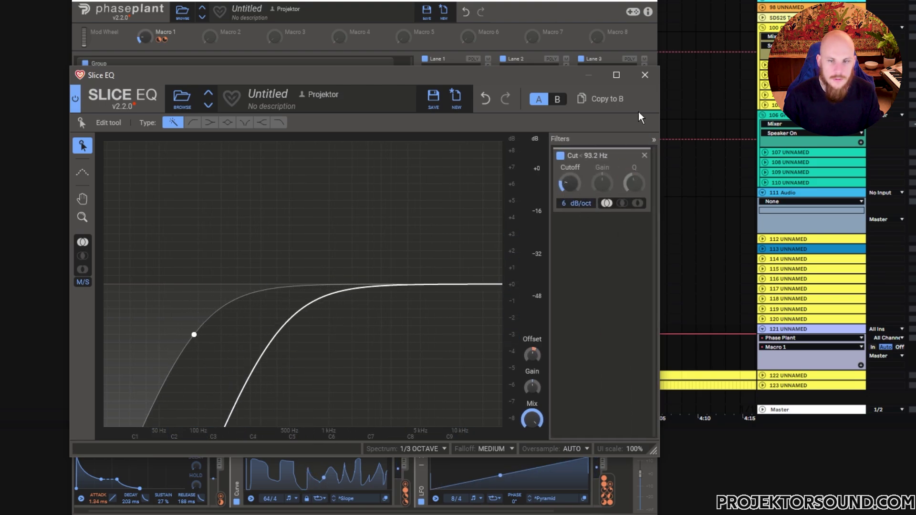
{"action": "left_click", "coordinate": [644, 75]}
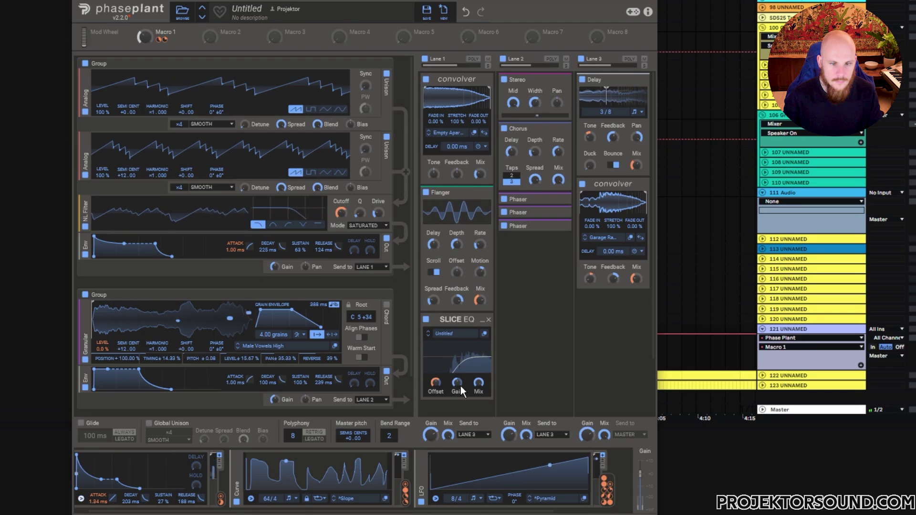
Adjust the Slice EQ's gain and add a further LFO modulation to the effect
{"action": "left_click_drag", "start_coordinate": [459, 383], "coordinate": [457, 388]}
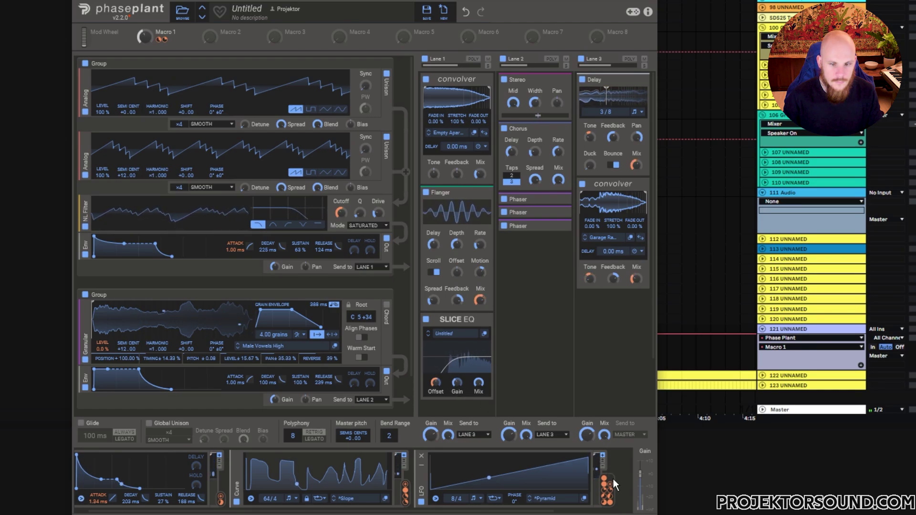
{"action": "left_click_drag", "start_coordinate": [610, 484], "coordinate": [473, 386]}
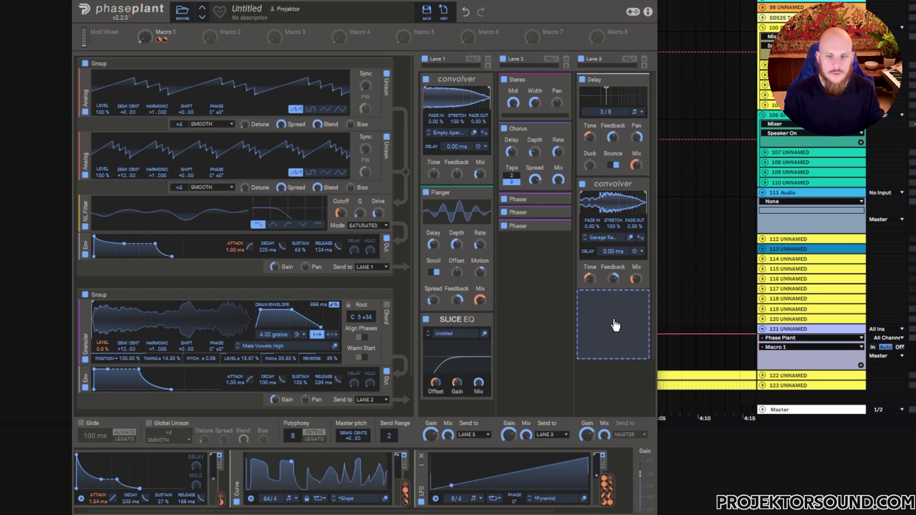
Add a Multipass effect below the convolver in Lane 3
{"action": "left_click", "coordinate": [617, 321]}
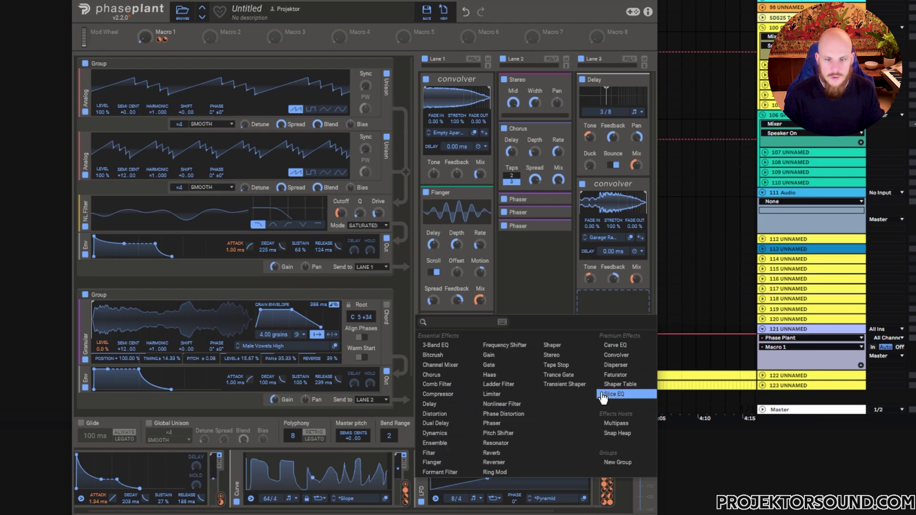
{"action": "left_click", "coordinate": [616, 423]}
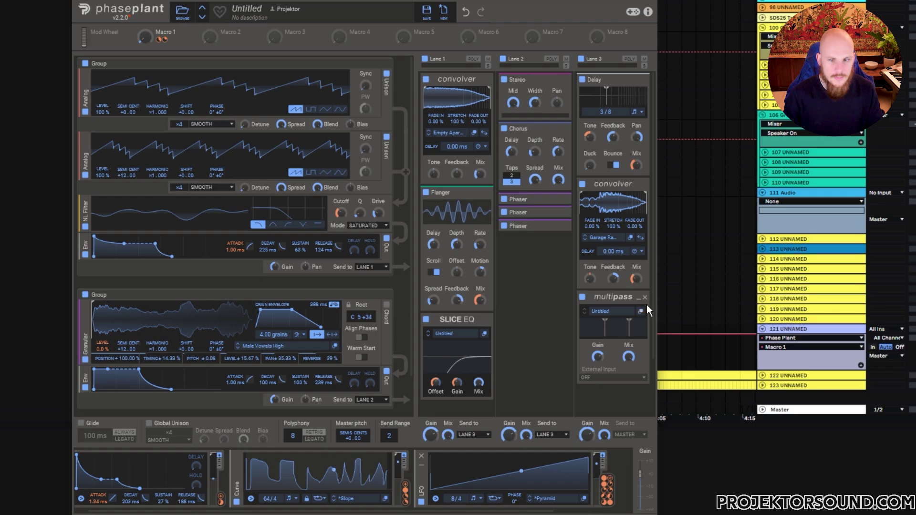
Replace the Multipass in Lane 3 with a Snap Heap and open its editor
{"action": "left_click", "coordinate": [645, 299]}
{"action": "left_click", "coordinate": [609, 310]}
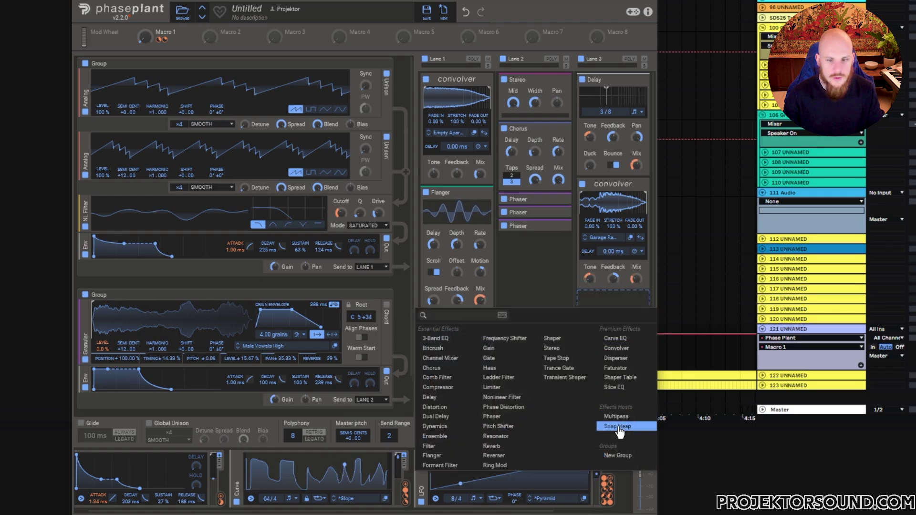
{"action": "left_click", "coordinate": [618, 427]}
{"action": "left_click", "coordinate": [640, 311]}
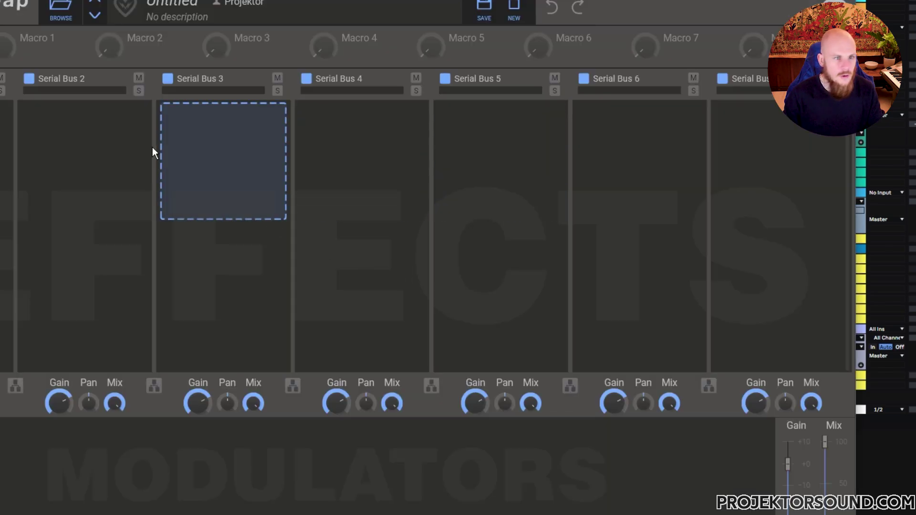
Add Parallel Buses 1b and 1c in the Snap Heap and disable the remaining serial buses
{"action": "left_click", "coordinate": [17, 388]}
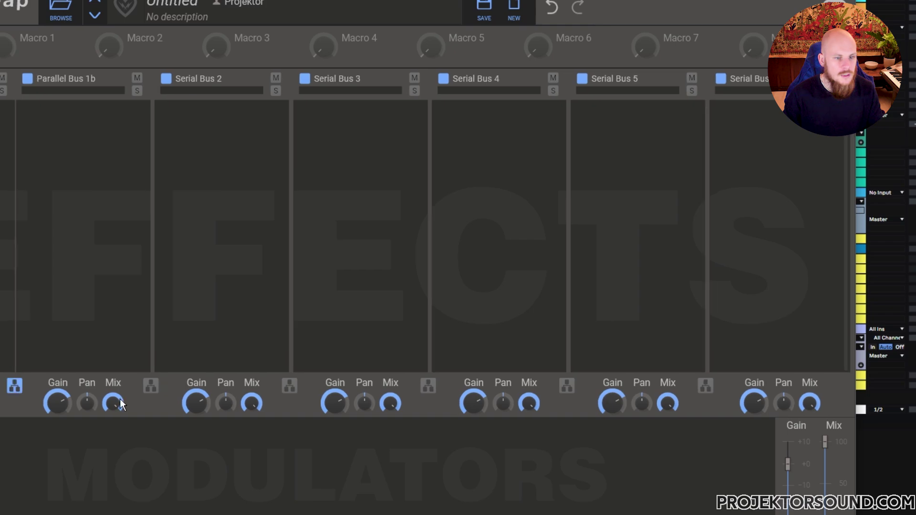
{"action": "left_click", "coordinate": [155, 387]}
{"action": "left_click", "coordinate": [304, 78]}
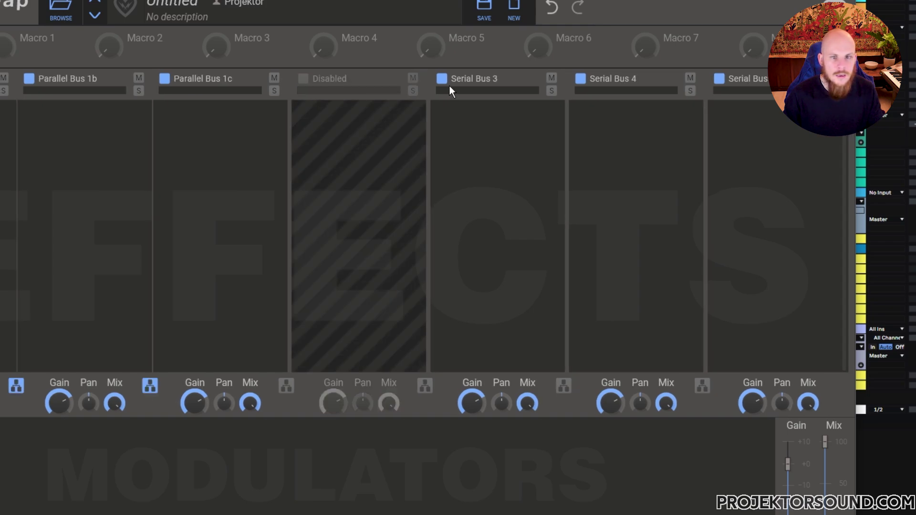
{"action": "left_click", "coordinate": [443, 78]}
{"action": "left_click", "coordinate": [580, 79]}
{"action": "left_click", "coordinate": [719, 78]}
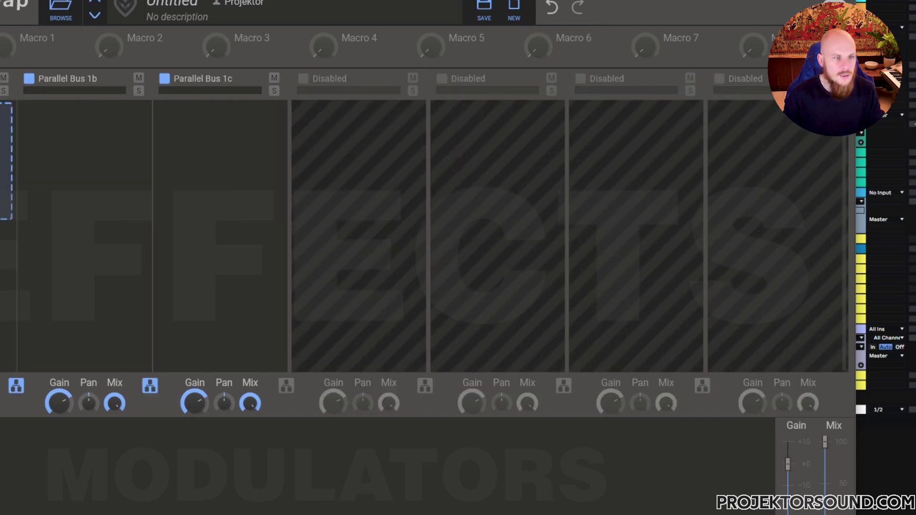
Add a Pitch Shifter set to +12.00 in Parallel Bus 1b and duplicate it into Parallel Bus 1c
{"action": "left_click", "coordinate": [96, 135]}
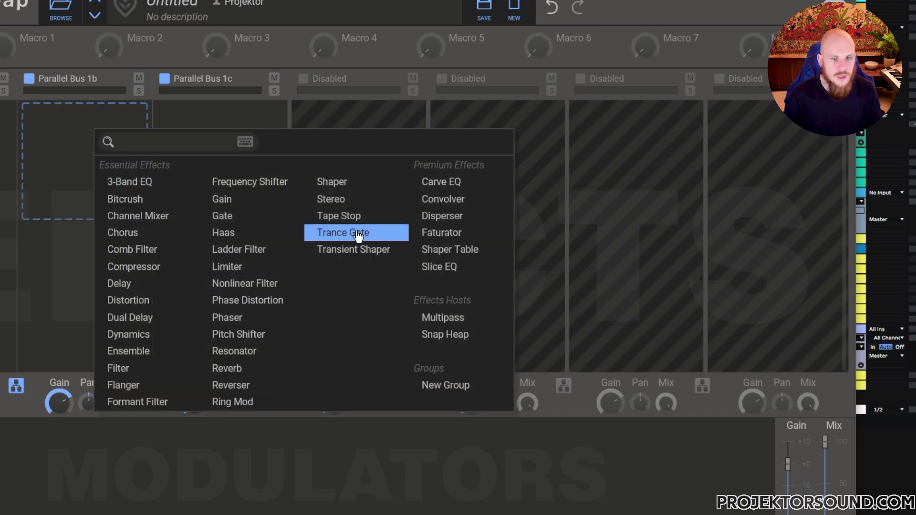
{"action": "left_click", "coordinate": [252, 335]}
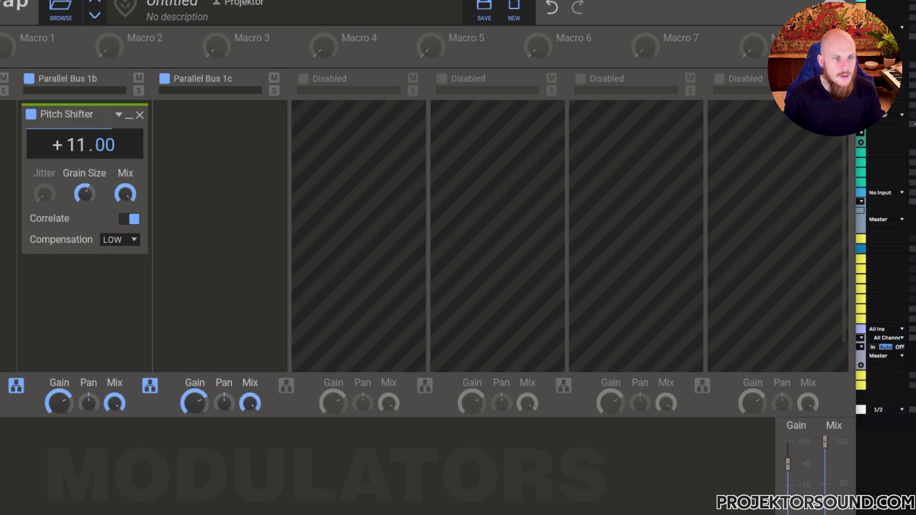
{"action": "left_click_drag", "start_coordinate": [71, 114], "coordinate": [207, 119]}
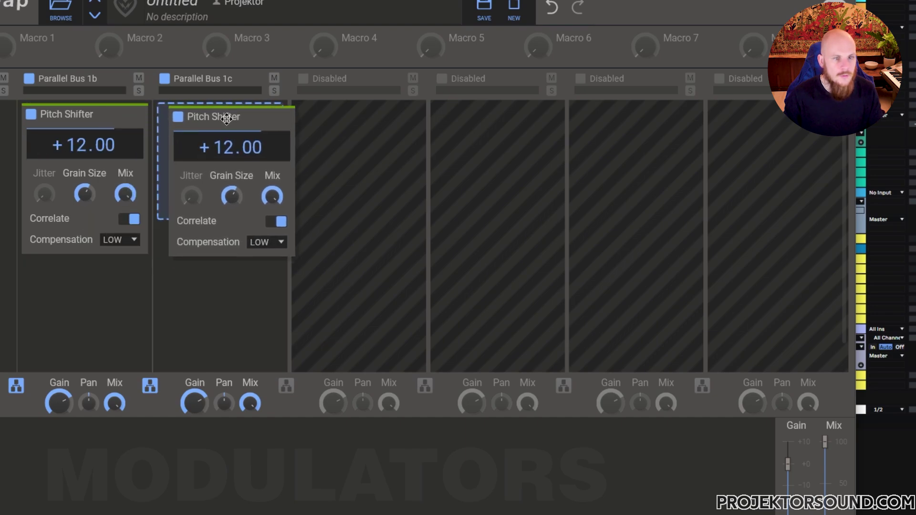
Add a Reverb with full mix below the Pitch Shifter in Parallel Bus 1c and collapse the effect modules
{"action": "left_click", "coordinate": [241, 265]}
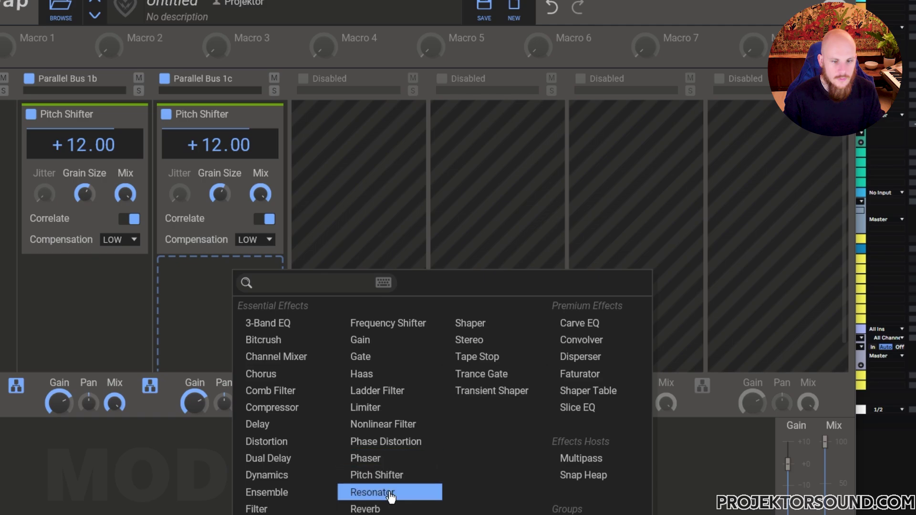
{"action": "left_click", "coordinate": [376, 509]}
{"action": "left_click_drag", "start_coordinate": [227, 266], "coordinate": [272, 317]}
{"action": "left_click_drag", "start_coordinate": [260, 277], "coordinate": [260, 267]}
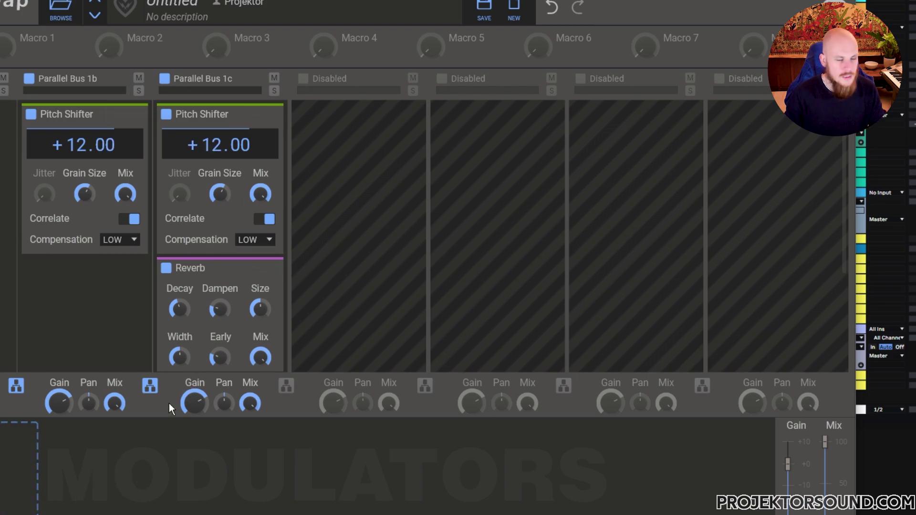
{"action": "left_click", "coordinate": [129, 116]}
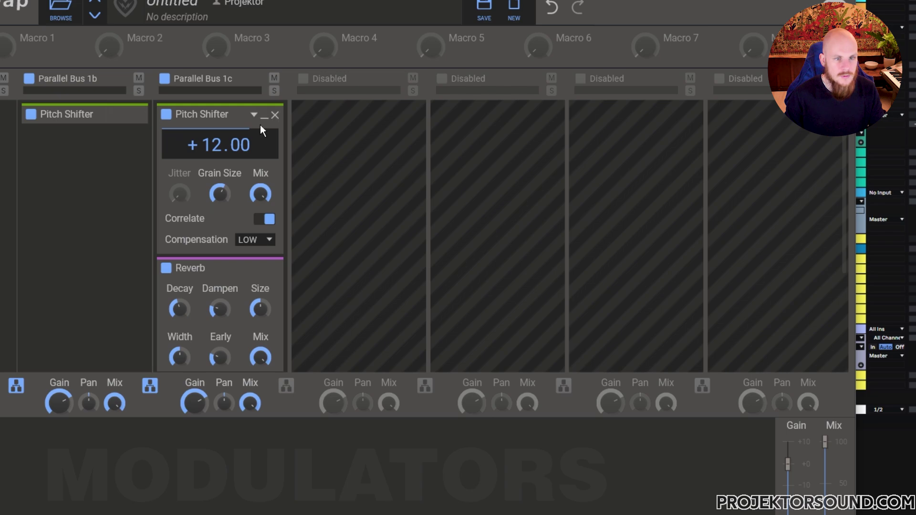
{"action": "left_click", "coordinate": [263, 123]}
{"action": "left_click", "coordinate": [263, 136]}
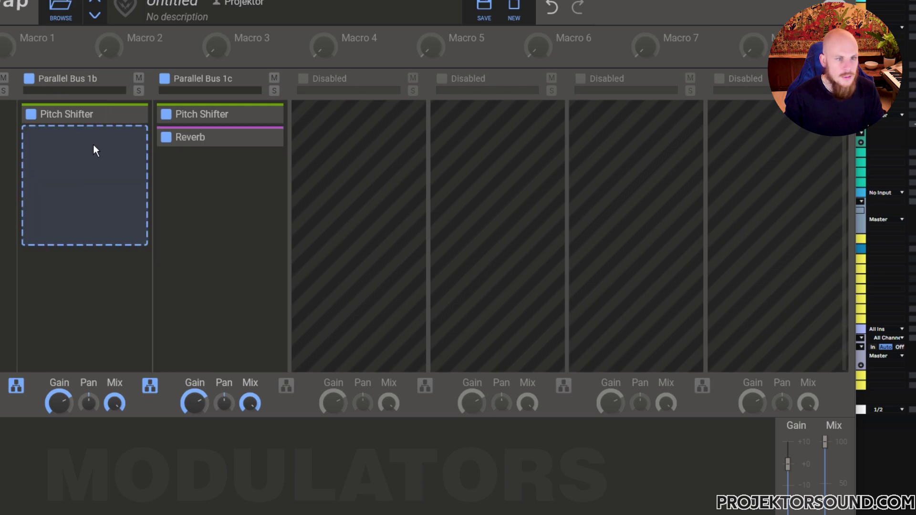
Add a Gain effect above the Pitch Shifter in Parallel Bus 1b and duplicate it to the start of Parallel Bus 1c
{"action": "left_click", "coordinate": [93, 145]}
{"action": "left_click", "coordinate": [224, 215]}
{"action": "left_click_drag", "start_coordinate": [98, 136], "coordinate": [206, 112]}
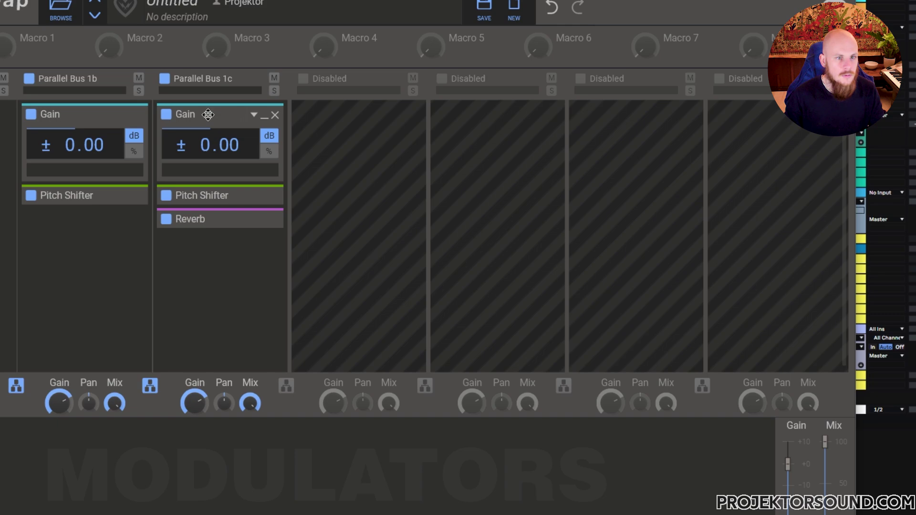
Add an LFO modulator to the Snap Heap and draw a 16-step pattern of varying levels across its cycle
{"action": "left_click", "coordinate": [17, 465]}
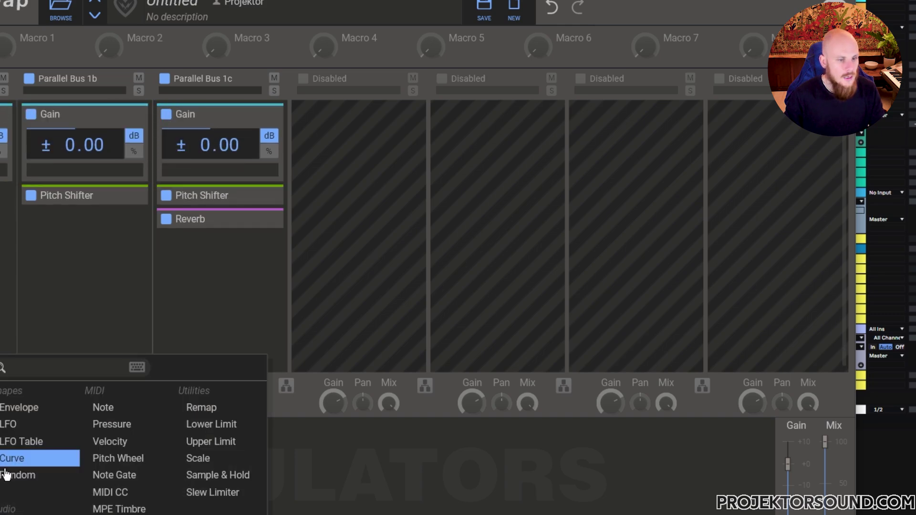
{"action": "left_click", "coordinate": [28, 441]}
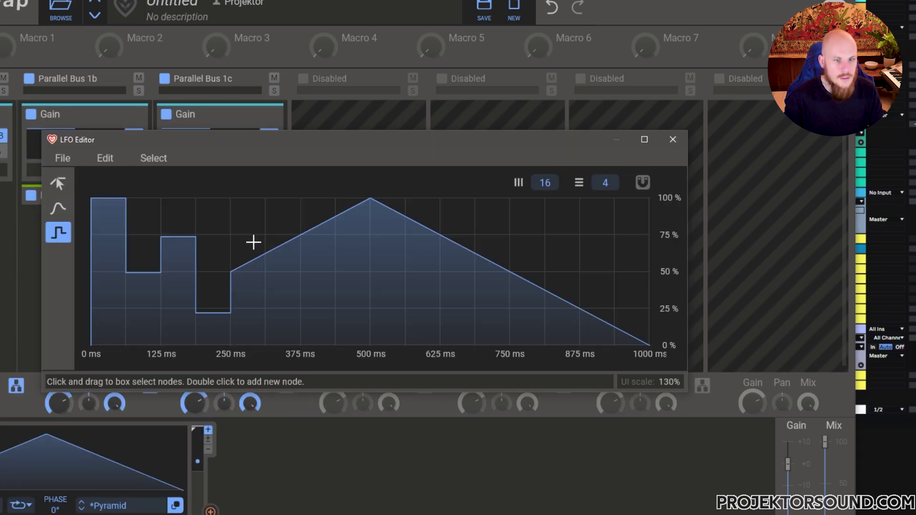
{"action": "left_click", "coordinate": [253, 225]}
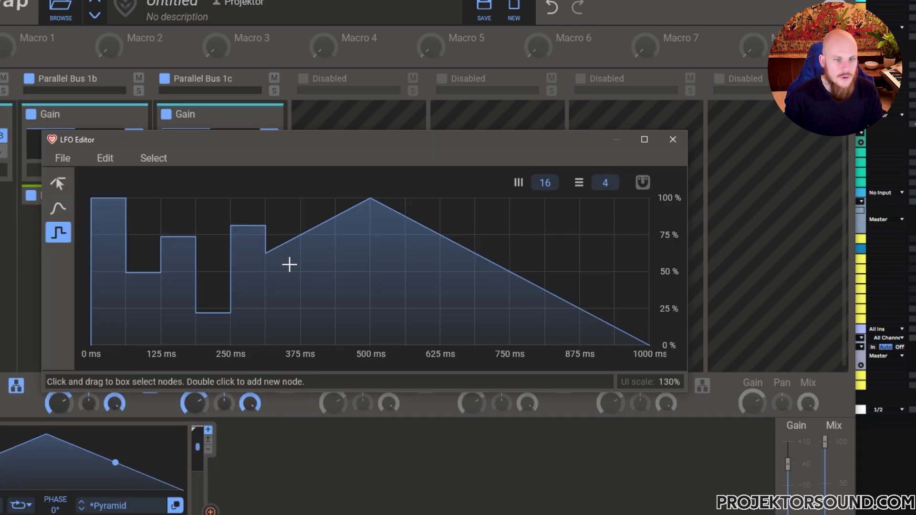
{"action": "left_click", "coordinate": [288, 268]}
{"action": "left_click", "coordinate": [319, 314]}
{"action": "left_click", "coordinate": [355, 248]}
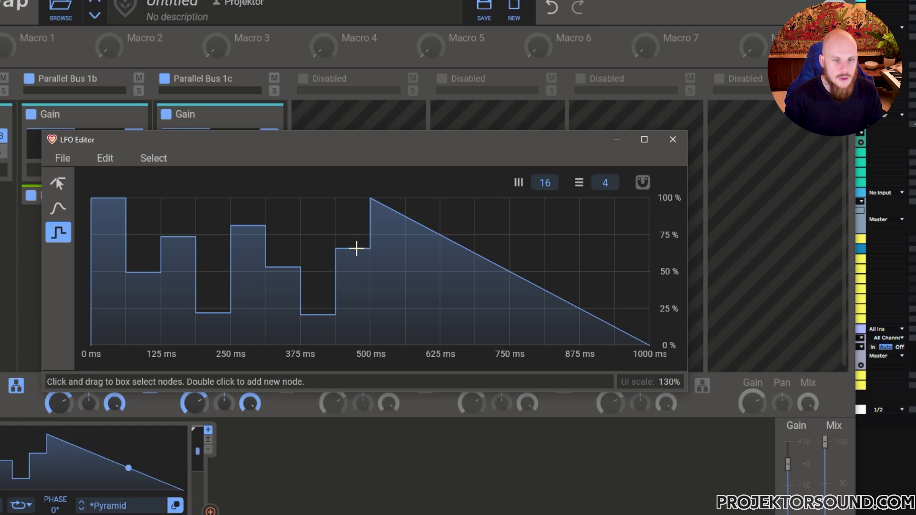
{"action": "left_click", "coordinate": [387, 216]}
{"action": "left_click", "coordinate": [414, 296]}
{"action": "left_click", "coordinate": [421, 319]}
{"action": "left_click", "coordinate": [458, 224]}
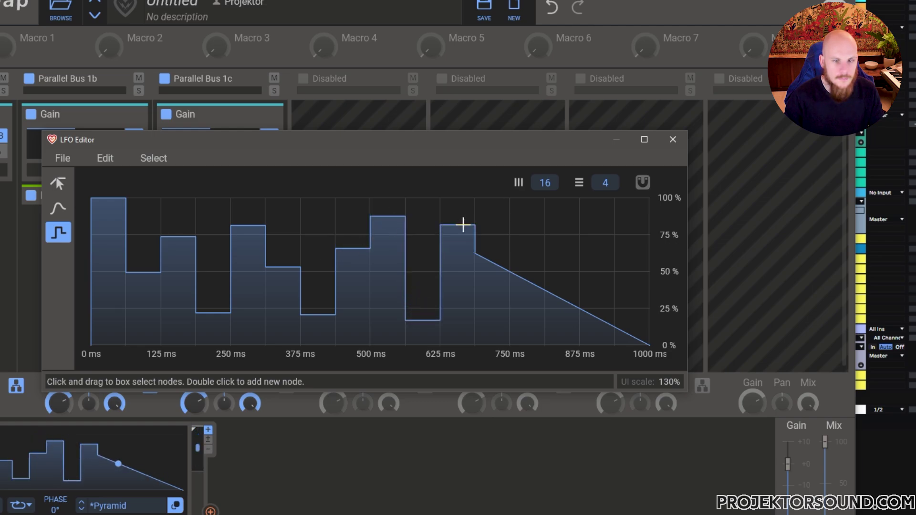
{"action": "left_click", "coordinate": [486, 307]}
{"action": "left_click", "coordinate": [527, 229]}
{"action": "left_click", "coordinate": [527, 217]}
{"action": "left_click", "coordinate": [563, 252]}
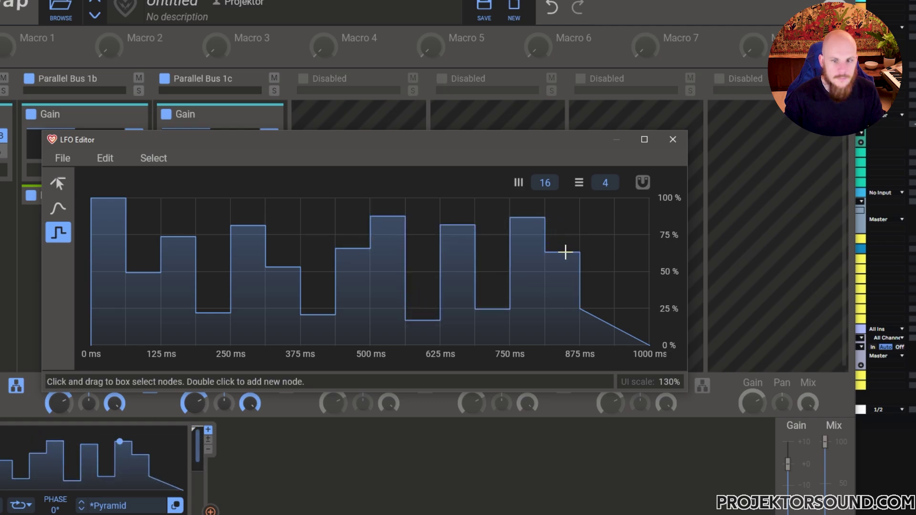
{"action": "left_click", "coordinate": [596, 304]}
{"action": "left_click", "coordinate": [631, 240]}
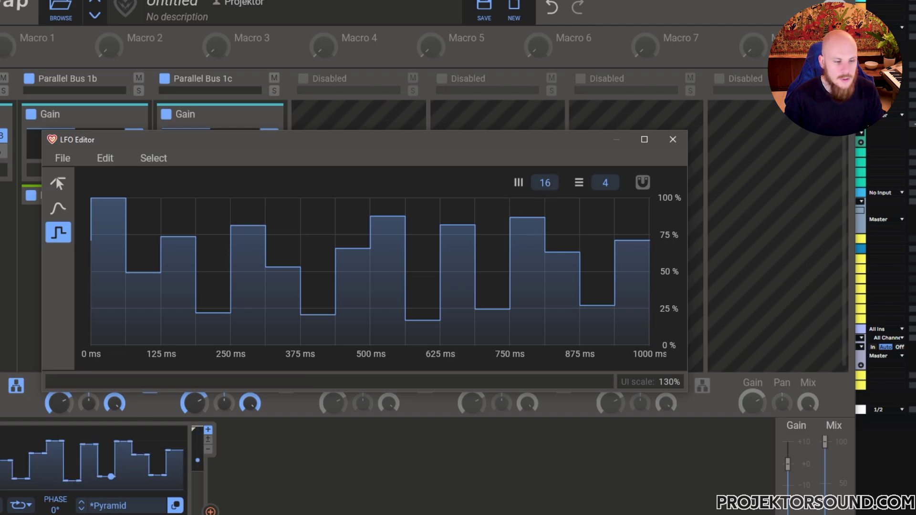
Sync the LFO to 16/8 and assign it to the Gain in Parallel Bus 1b, set to -30.00 dB
{"action": "left_click", "coordinate": [1, 513]}
{"action": "left_click", "coordinate": [4, 514]}
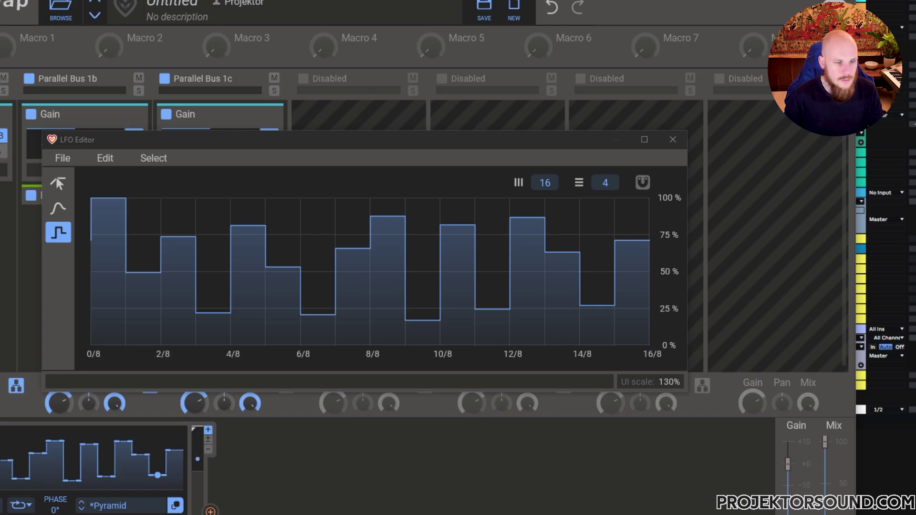
{"action": "left_click_drag", "start_coordinate": [211, 510], "coordinate": [75, 143]}
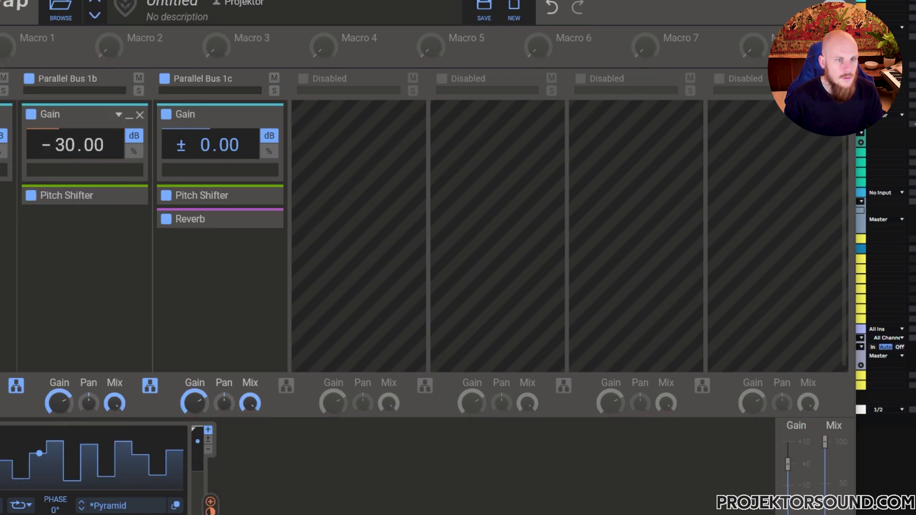
{"action": "mouse_move", "coordinate": [76, 163]}
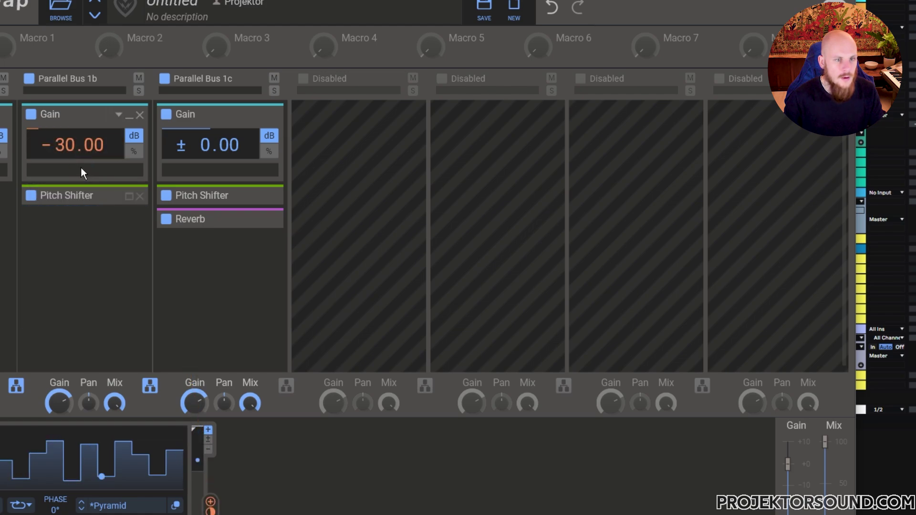
Duplicate the stepped LFO and redraw the copy's steps into a different 16-step pattern
{"action": "left_click", "coordinate": [278, 468]}
{"action": "key", "text": "Escape"}
{"action": "left_click_drag", "start_coordinate": [0, 461], "coordinate": [278, 460]}
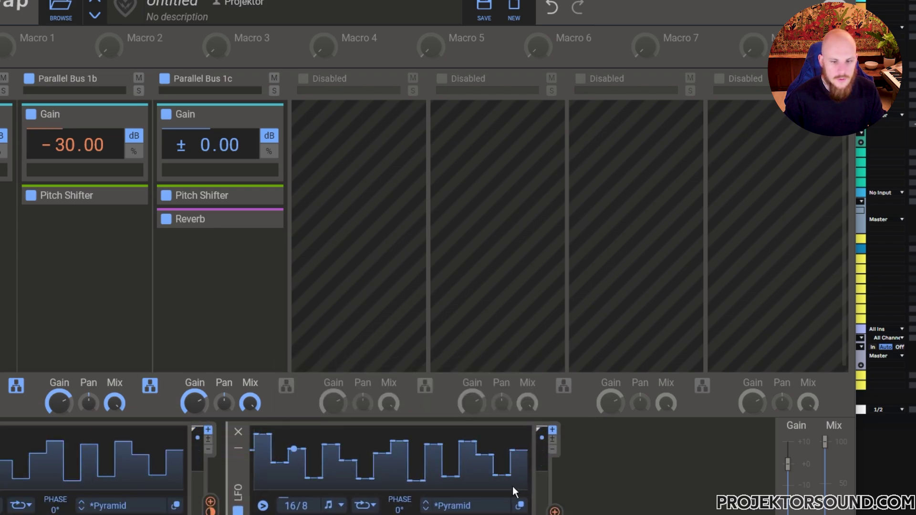
{"action": "left_click", "coordinate": [521, 507]}
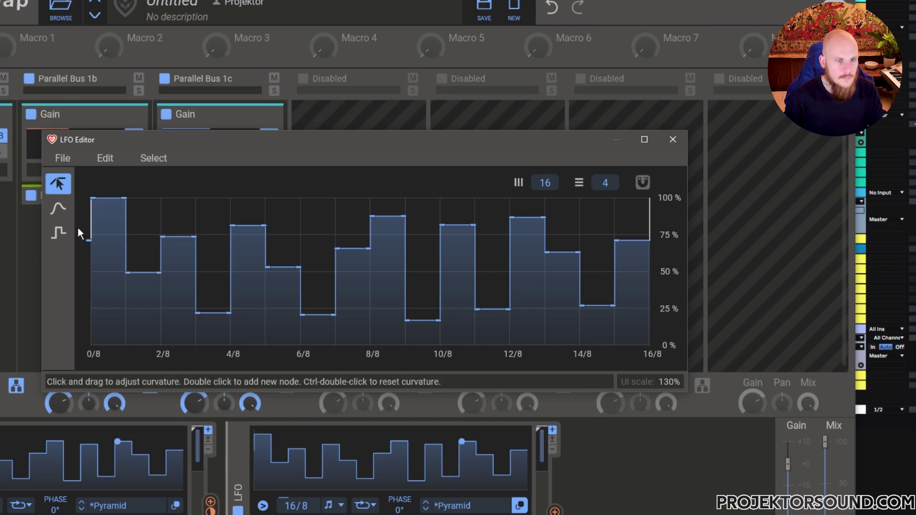
{"action": "left_click", "coordinate": [58, 232]}
{"action": "mouse_move", "coordinate": [215, 286]}
{"action": "left_mouse_down"}
{"action": "mouse_move", "coordinate": [213, 219]}
{"action": "mouse_move", "coordinate": [184, 339]}
{"action": "mouse_move", "coordinate": [258, 276]}
{"action": "mouse_move", "coordinate": [280, 208]}
{"action": "mouse_move", "coordinate": [327, 286]}
{"action": "mouse_move", "coordinate": [343, 221]}
{"action": "mouse_move", "coordinate": [386, 314]}
{"action": "mouse_move", "coordinate": [427, 227]}
{"action": "mouse_move", "coordinate": [477, 199]}
{"action": "mouse_move", "coordinate": [495, 274]}
{"action": "mouse_move", "coordinate": [559, 277]}
{"action": "mouse_move", "coordinate": [568, 198]}
{"action": "left_mouse_up"}
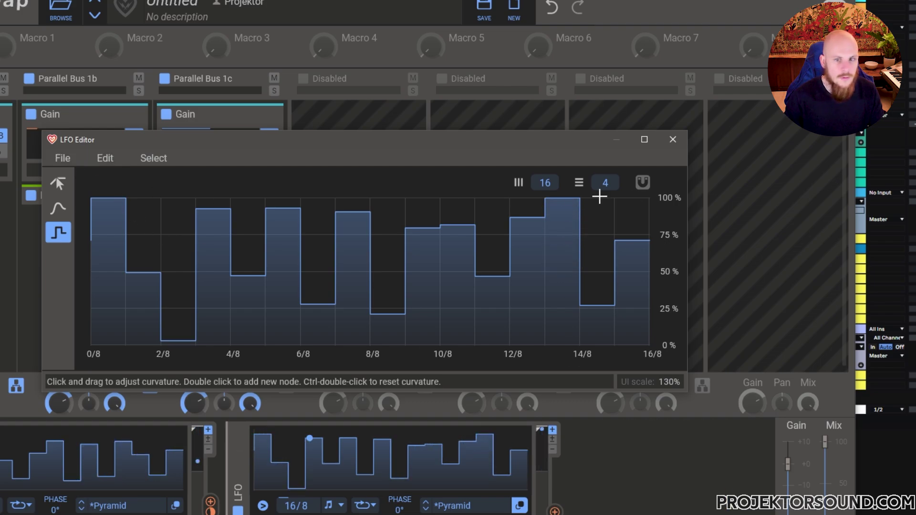
{"action": "left_click", "coordinate": [673, 139]}
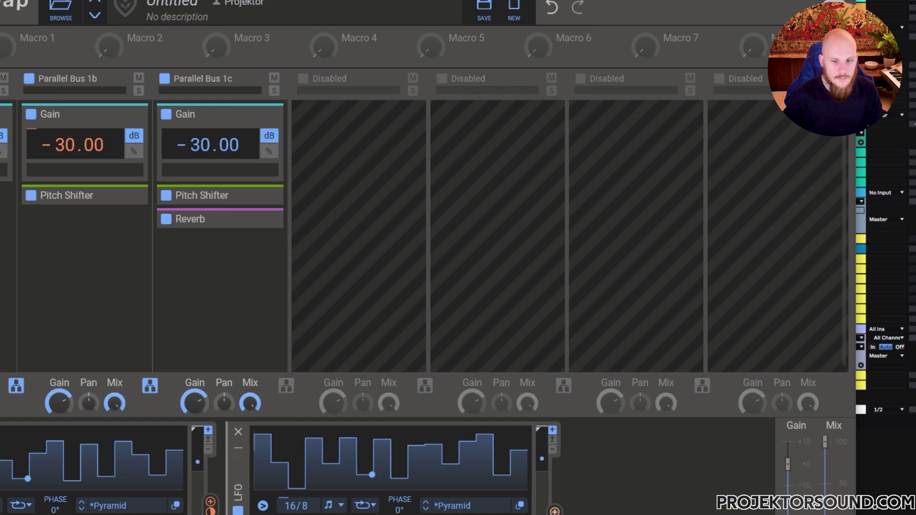
Assign the second LFO to the -30.00 dB Gain effect in Parallel Bus 1c and adjust that bus's output gain
{"action": "left_click", "coordinate": [554, 510]}
{"action": "mouse_move", "coordinate": [215, 165]}
{"action": "left_mouse_down"}
{"action": "mouse_move", "coordinate": [214, 143]}
{"action": "mouse_move", "coordinate": [212, 161]}
{"action": "left_mouse_up"}
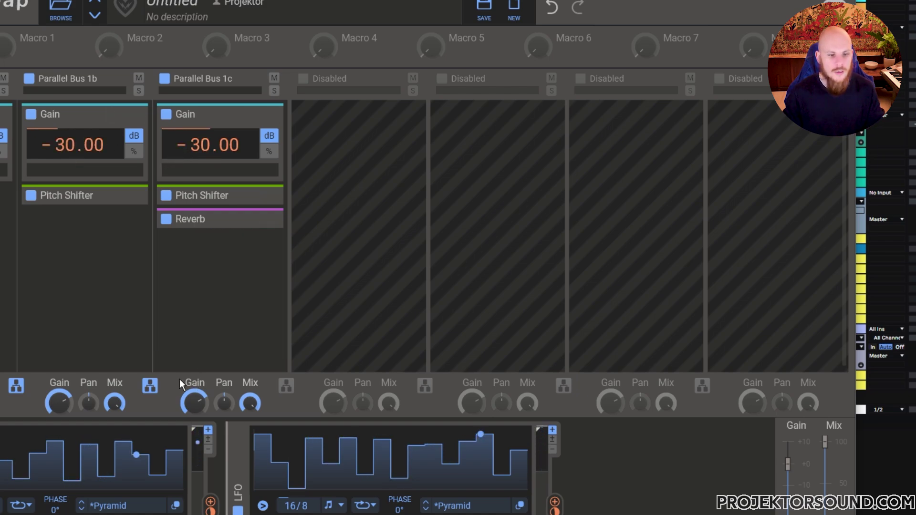
{"action": "left_click_drag", "start_coordinate": [200, 401], "coordinate": [200, 399]}
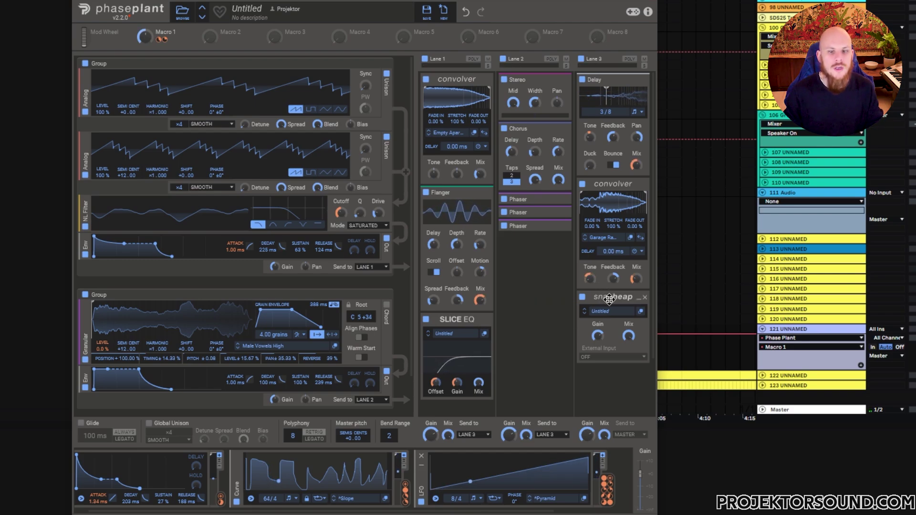
Move the Snap Heap to the top of Lane 3 and raise track 121's volume to about -6 dB during playback
{"action": "left_click_drag", "start_coordinate": [608, 299], "coordinate": [612, 81]}
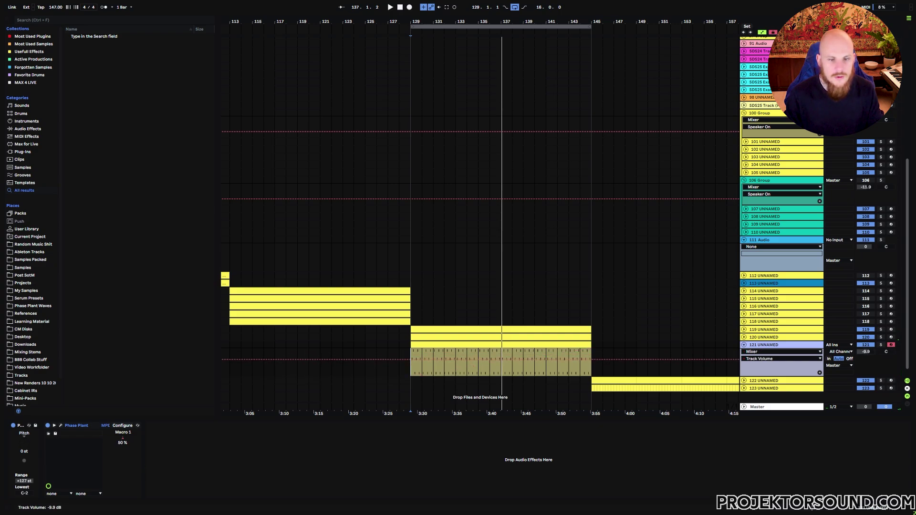
{"action": "key", "text": "space"}
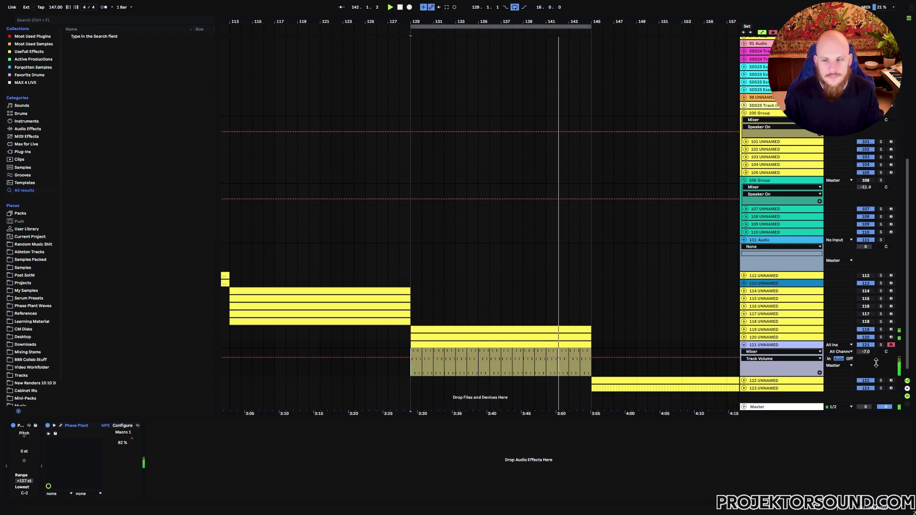
{"action": "left_click_drag", "start_coordinate": [866, 352], "coordinate": [865, 346]}
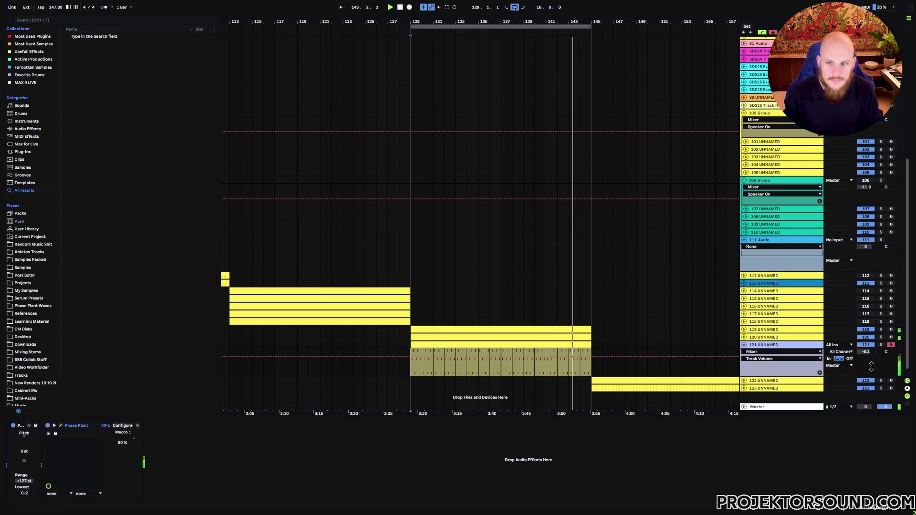